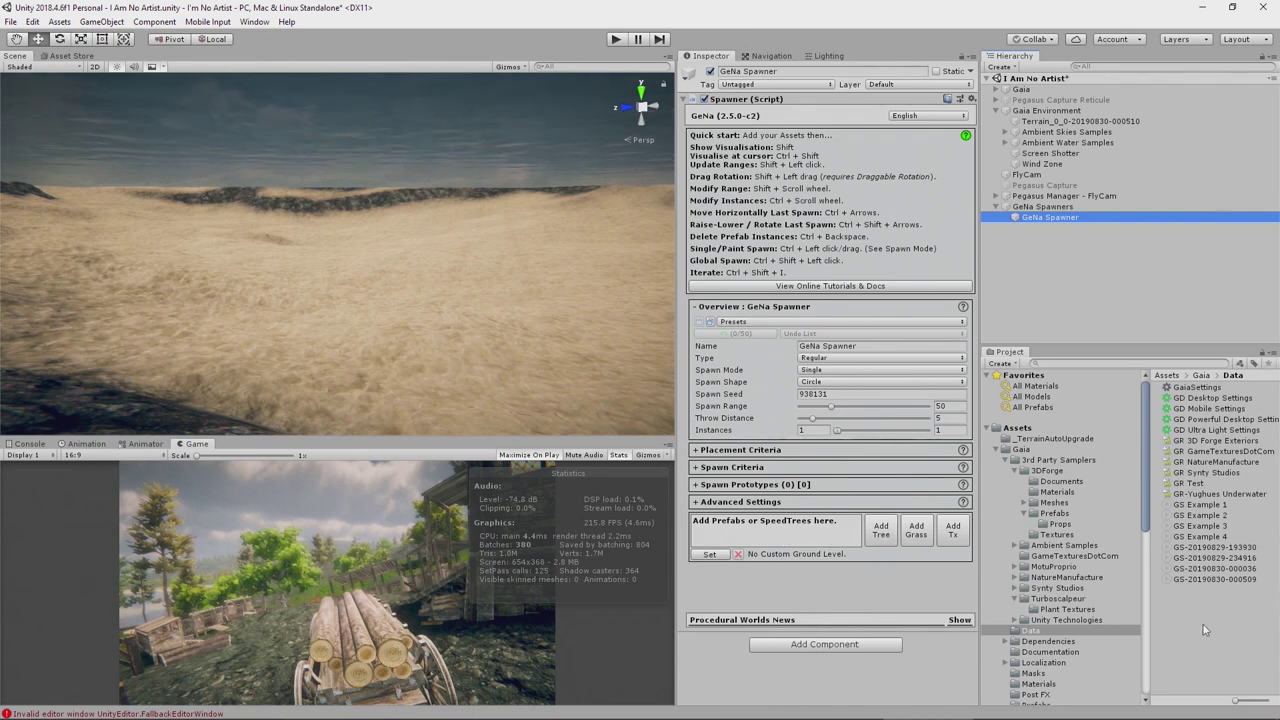
# Open the Underwater Plants v2 Weeds prefab folder and preview SeaWeed01-01.
pyautogui.scroll(-10, 1082, 608)
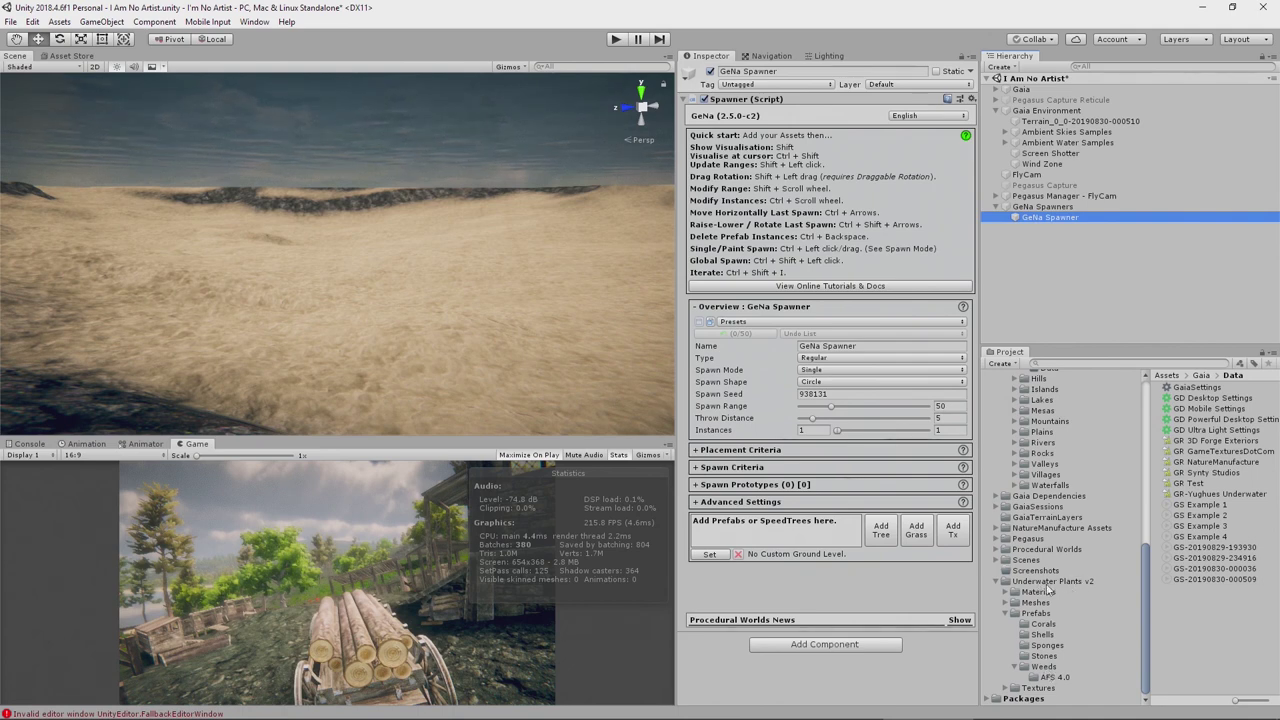
pyautogui.click(1042, 667)
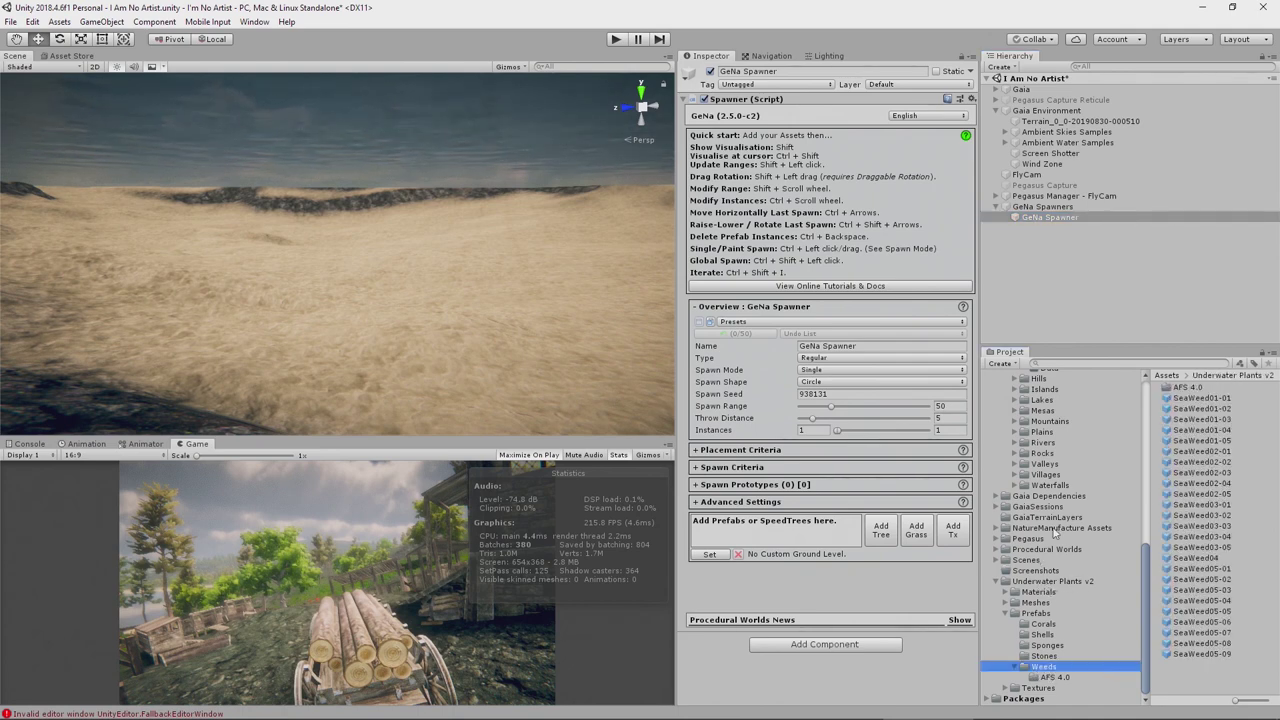
pyautogui.click(1204, 399)
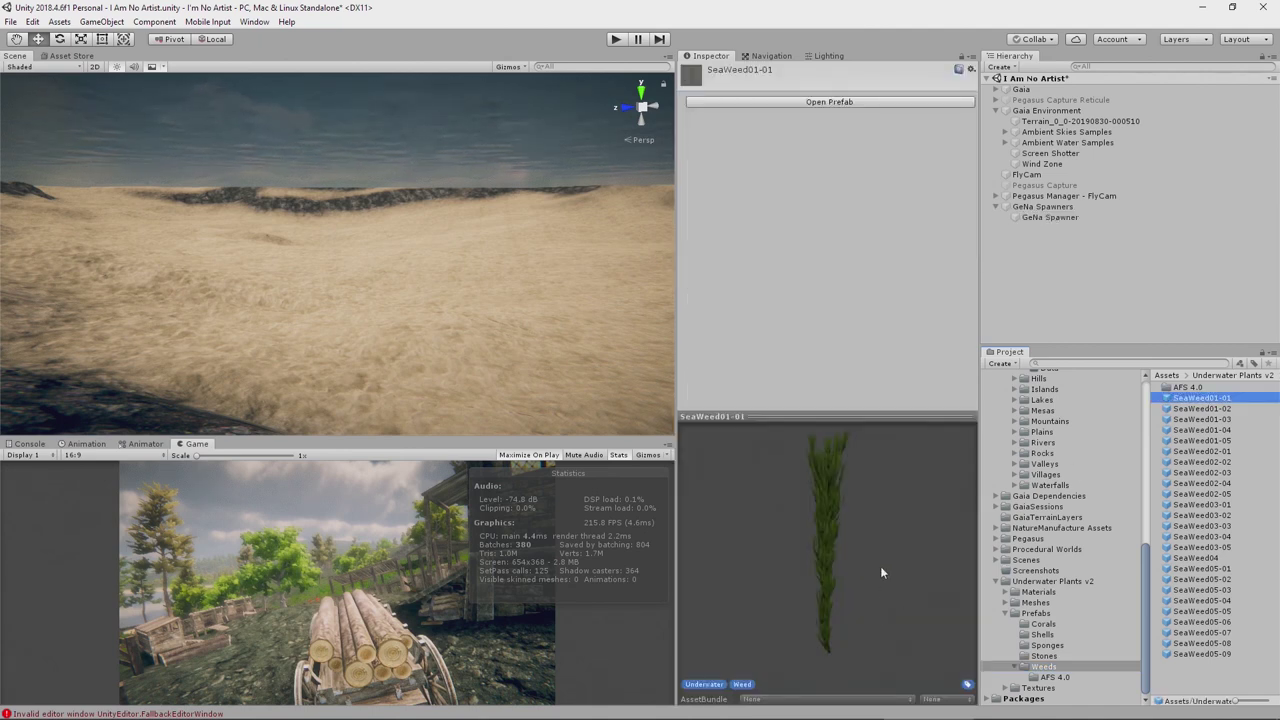
# Step through the SeaWeed01 to SeaWeed05 prefab previews, ending on SeaWeed05-01.
pyautogui.click(1186, 410)
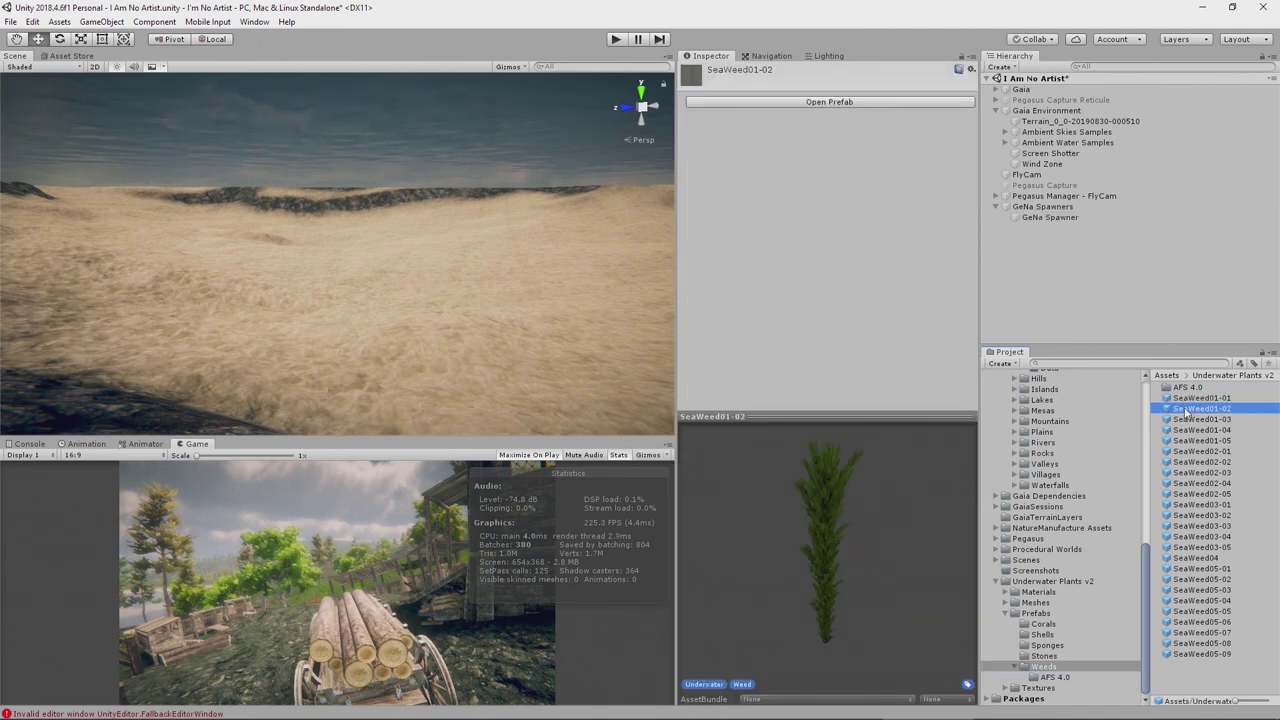
pyautogui.press('Down')
pyautogui.press('Down')
pyautogui.press('Down')
pyautogui.press('Down')
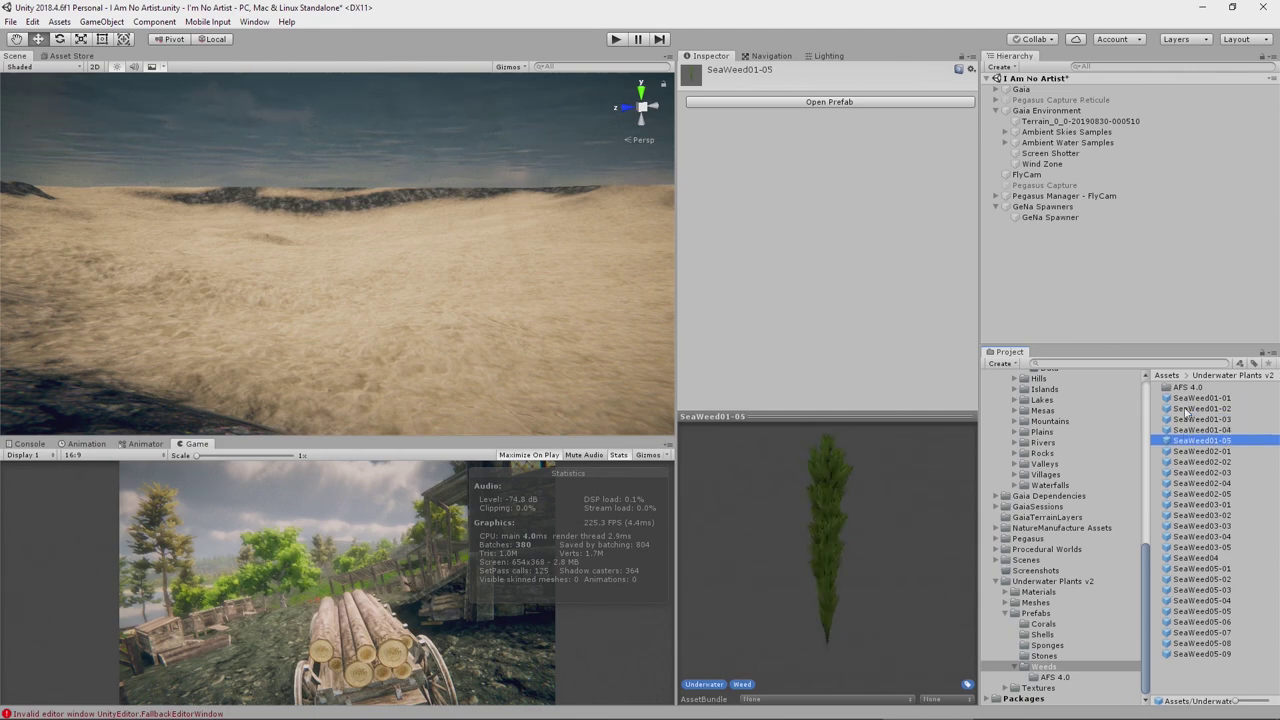
pyautogui.press('Down')
pyautogui.press('Down')
pyautogui.press('Down')
pyautogui.press('Down')
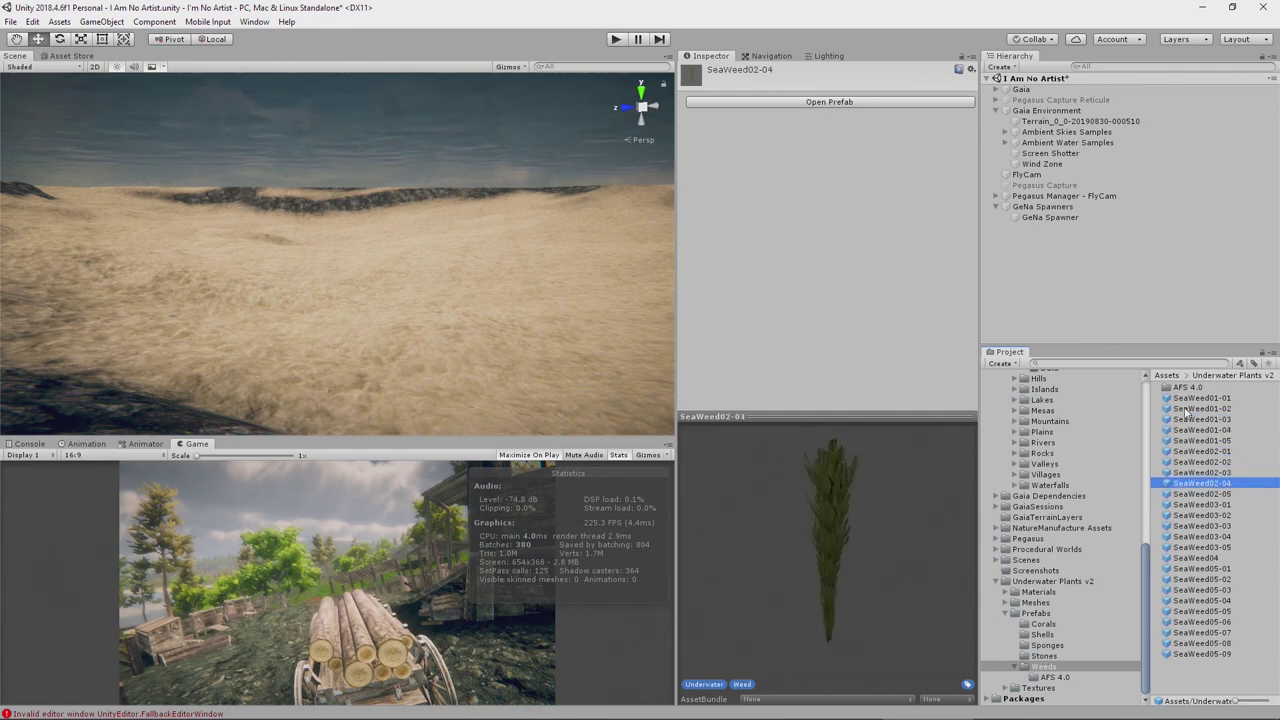
pyautogui.press('Down')
pyautogui.press('Down')
pyautogui.press('Down')
pyautogui.press('Down')
pyautogui.press('Down')
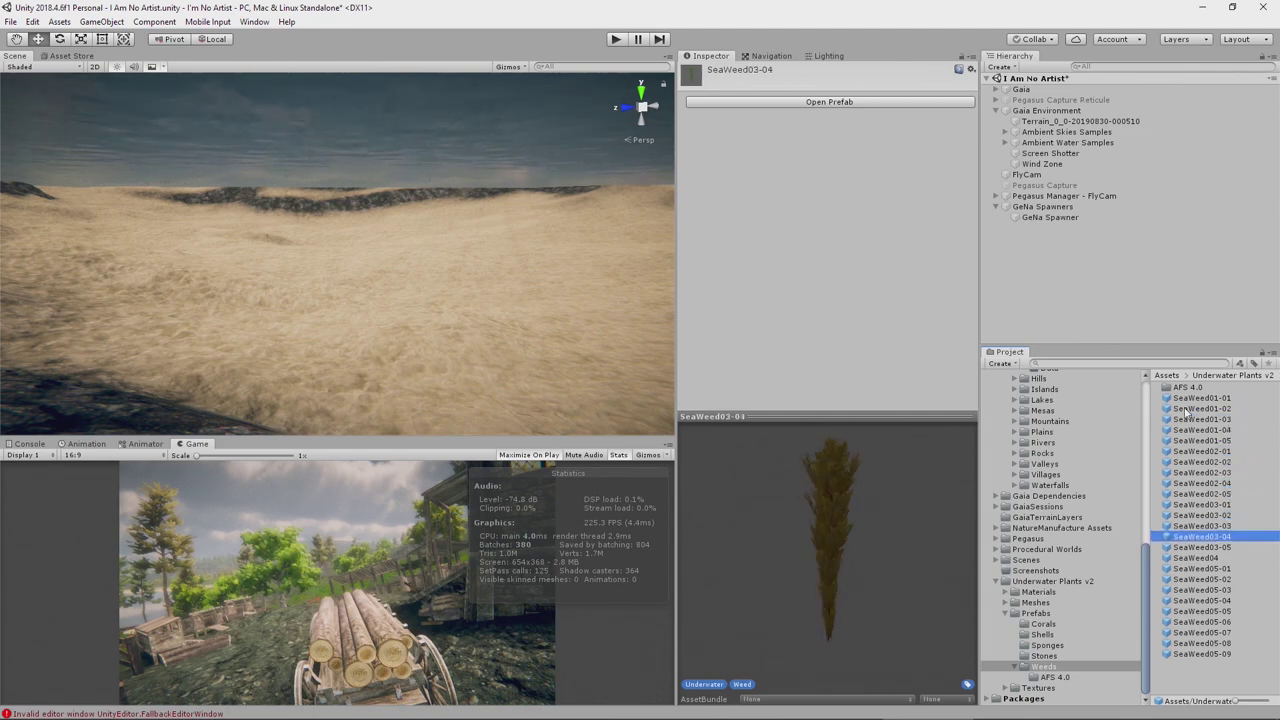
pyautogui.press('Down')
pyautogui.press('Down')
pyautogui.press('Down')
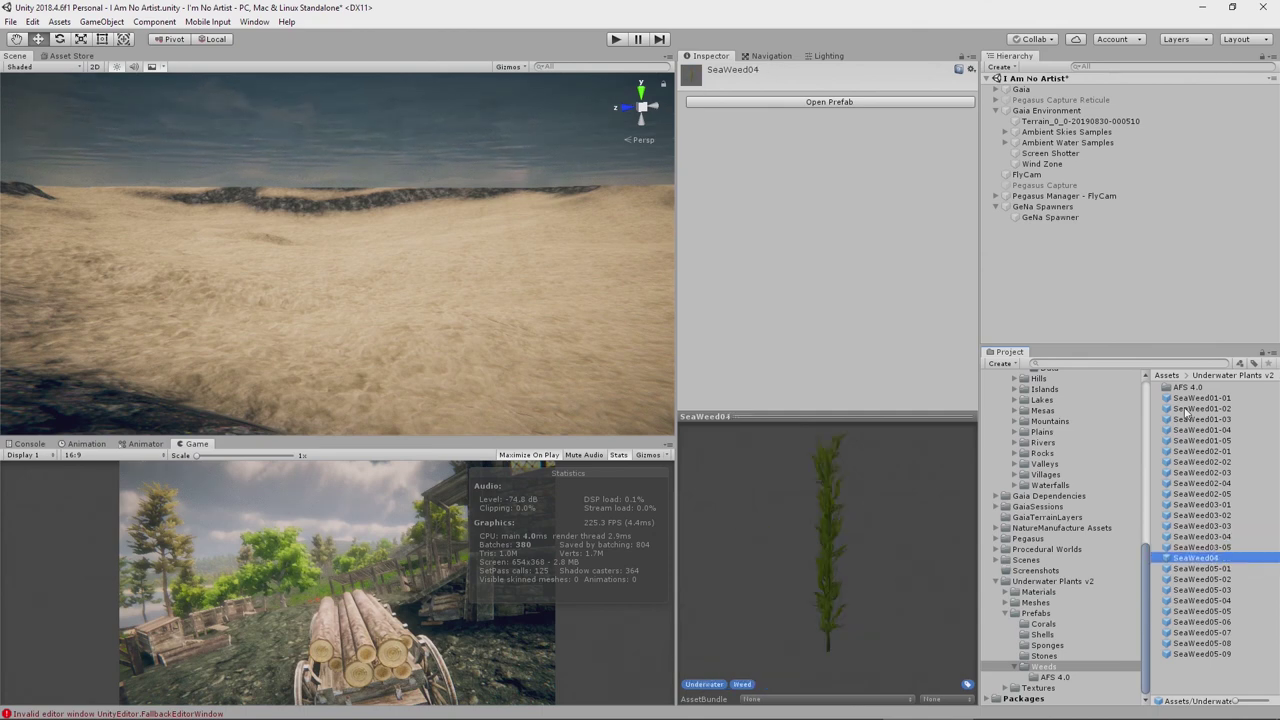
pyautogui.press('Down')
pyautogui.press('Down')
pyautogui.press('Down')
pyautogui.press('Down')
pyautogui.press('Down')
pyautogui.press('Down')
pyautogui.press('Down')
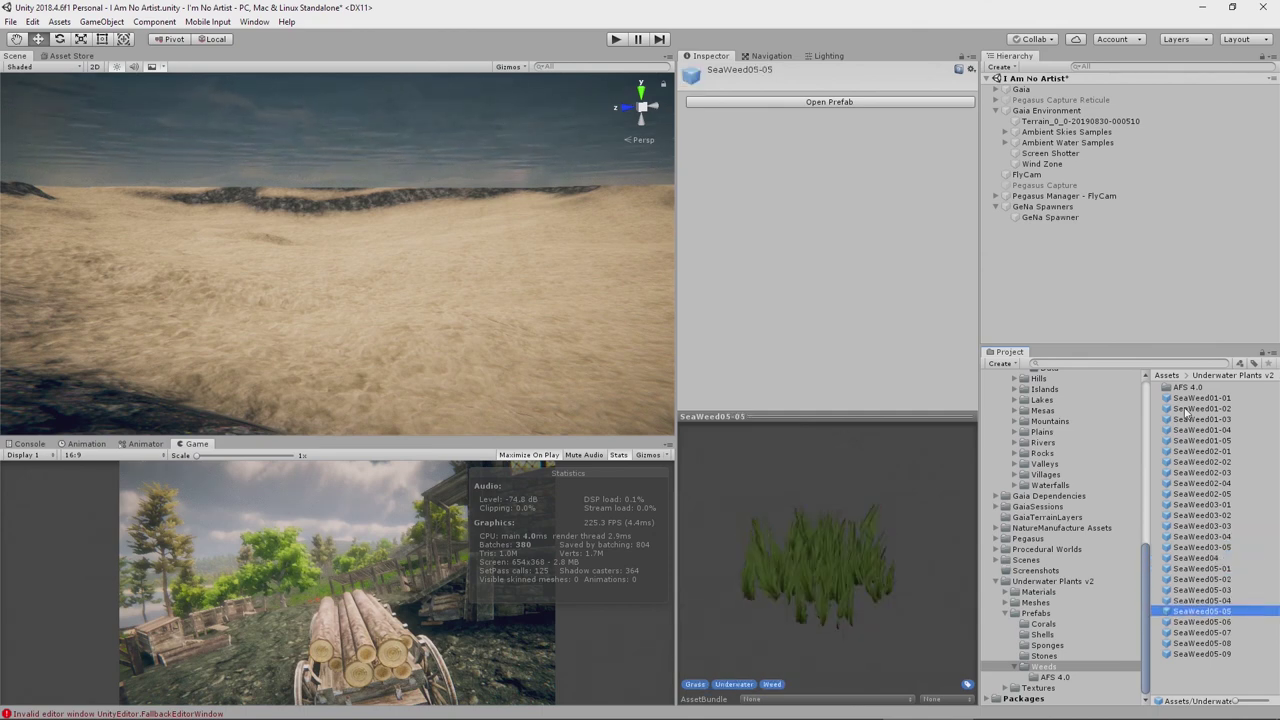
pyautogui.press('Up')
pyautogui.press('Up')
pyautogui.press('Up')
pyautogui.press('Up')
pyautogui.press('Up')
pyautogui.press('Up')
pyautogui.press('Up')
pyautogui.press('Up')
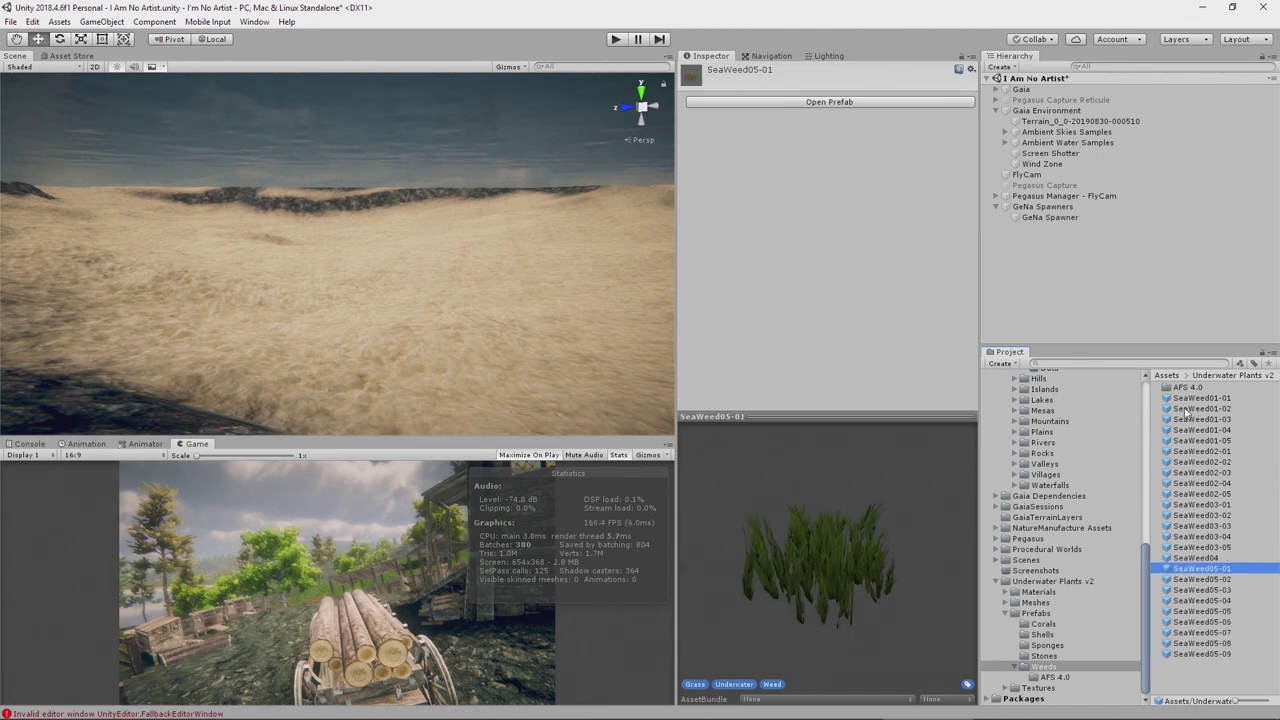
# Lock the Inspector on GeNa Spawner and drag SeaWeed05-01 through 05-09 onto Add Prefabs.
pyautogui.click(989, 216)
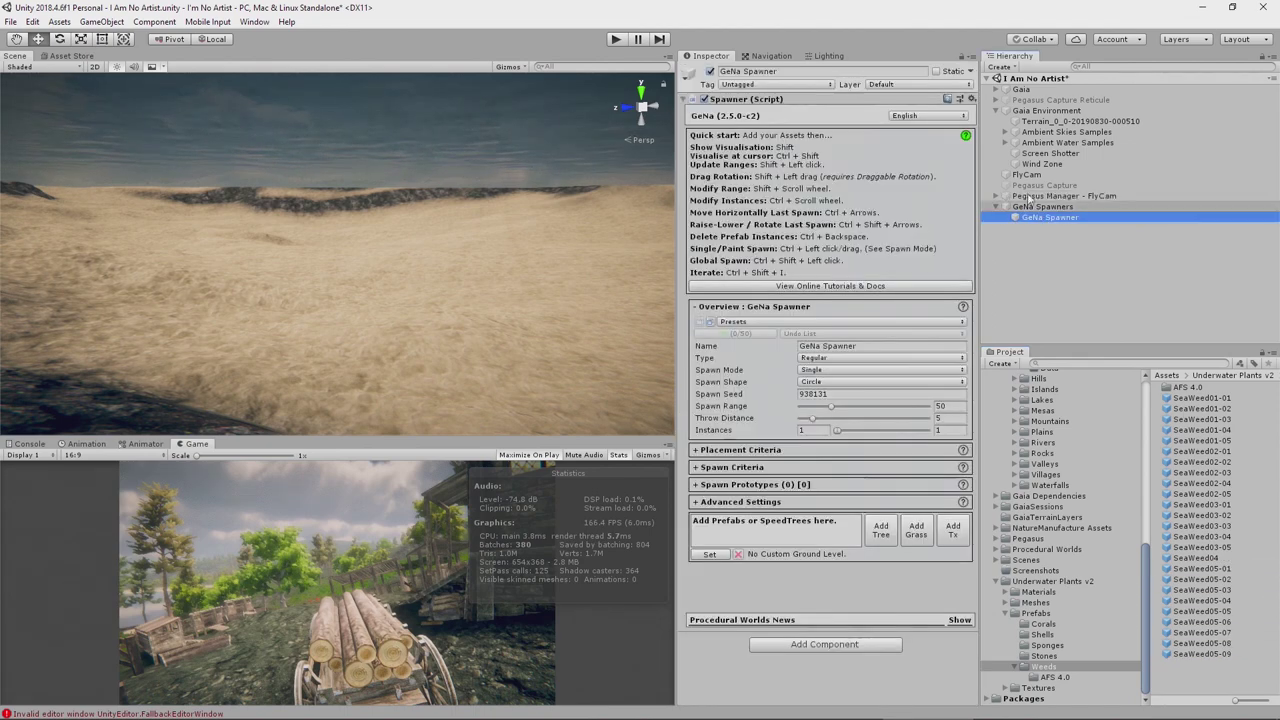
pyautogui.click(962, 57)
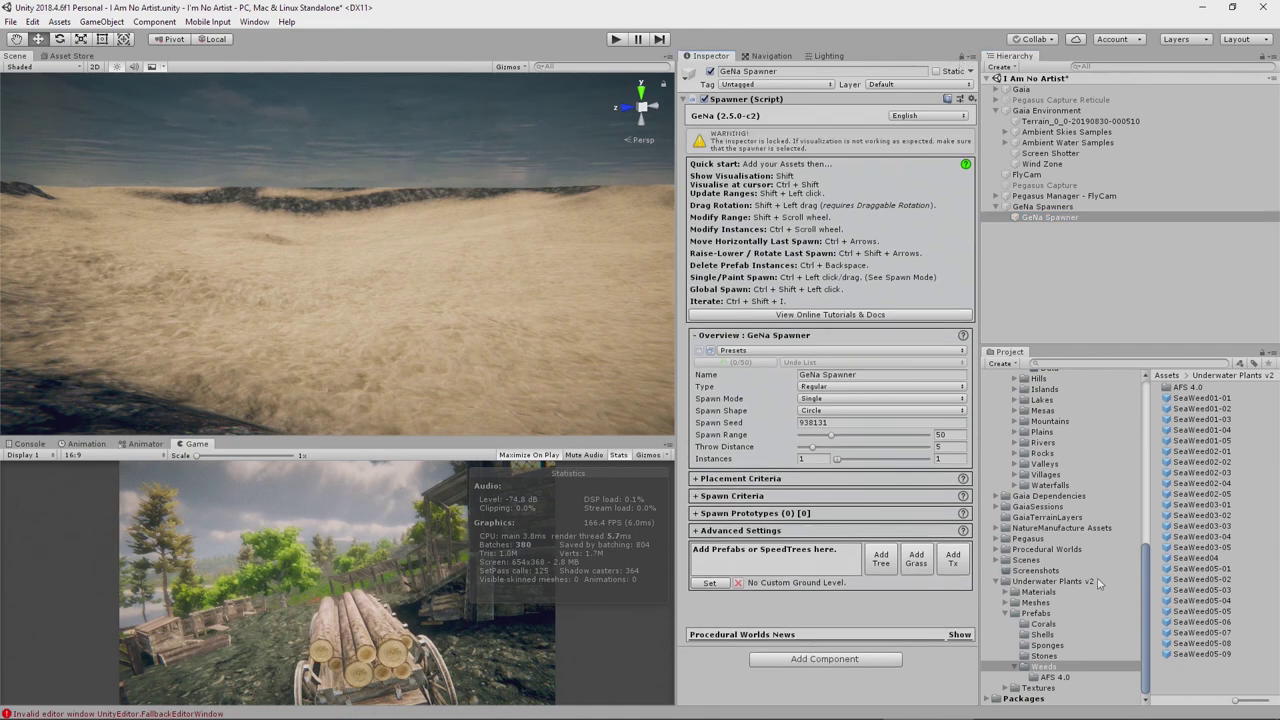
pyautogui.click(1200, 568)
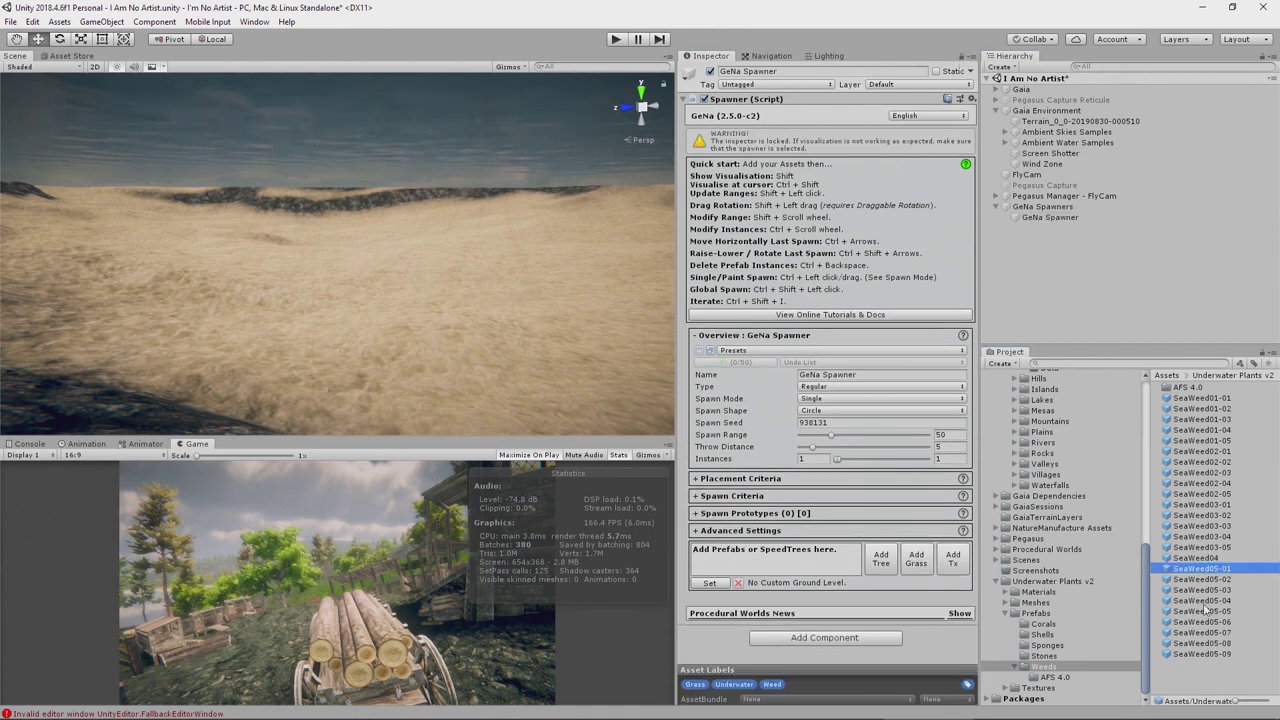
pyautogui.keyDown('shift'); pyautogui.click(1218, 656); pyautogui.keyUp('shift')
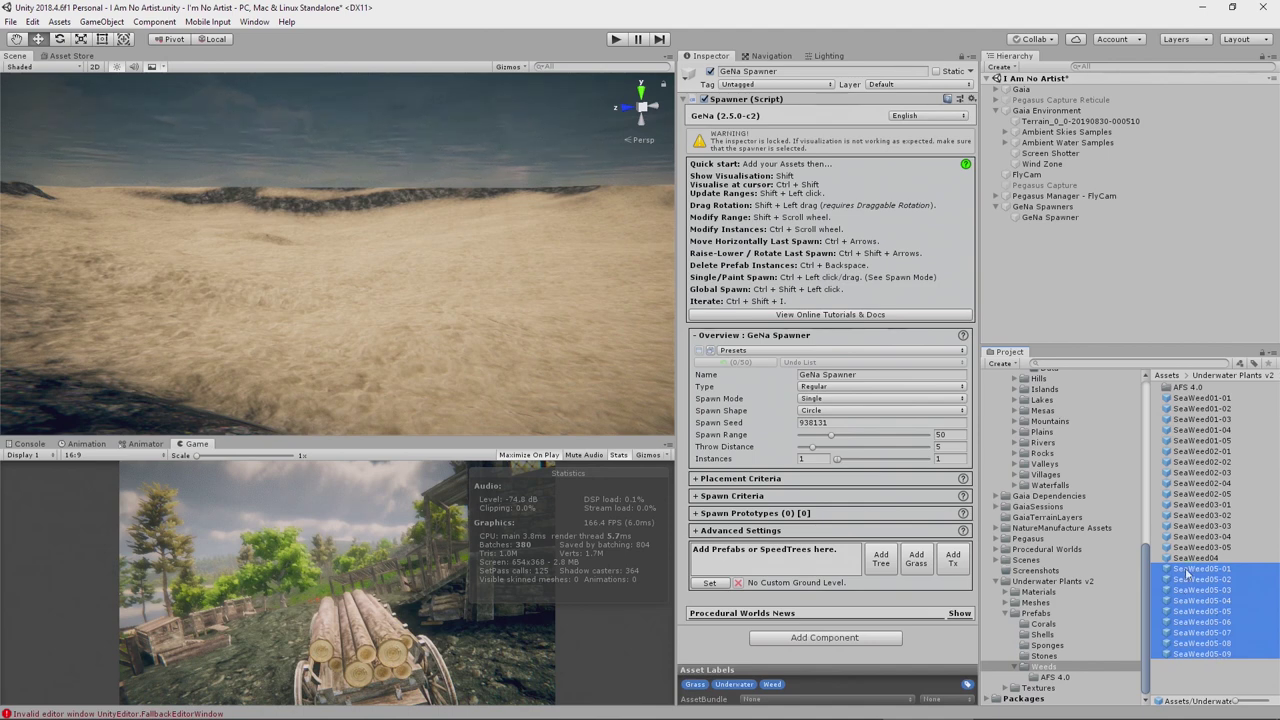
pyautogui.moveTo(1187, 573); pyautogui.dragTo(797, 560)
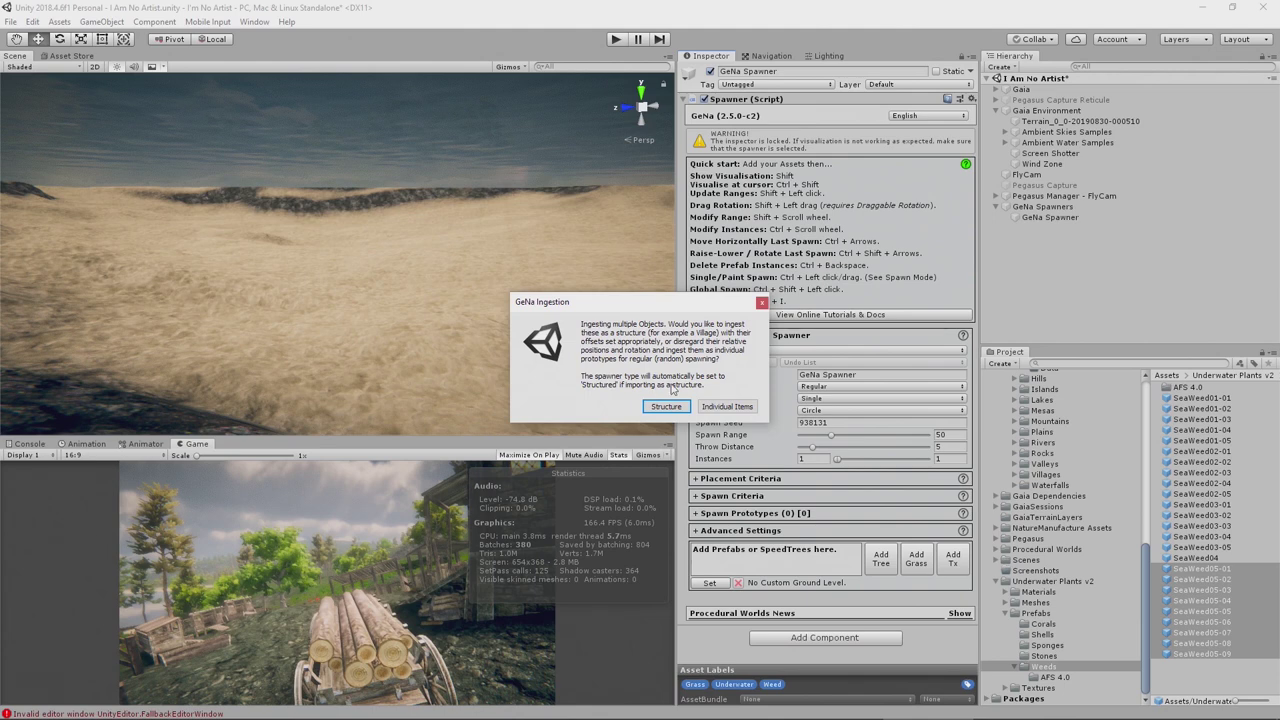
# Ingest the SeaWeed05 prefabs as individual items and review the nine spawn prototypes.
pyautogui.click(727, 408)
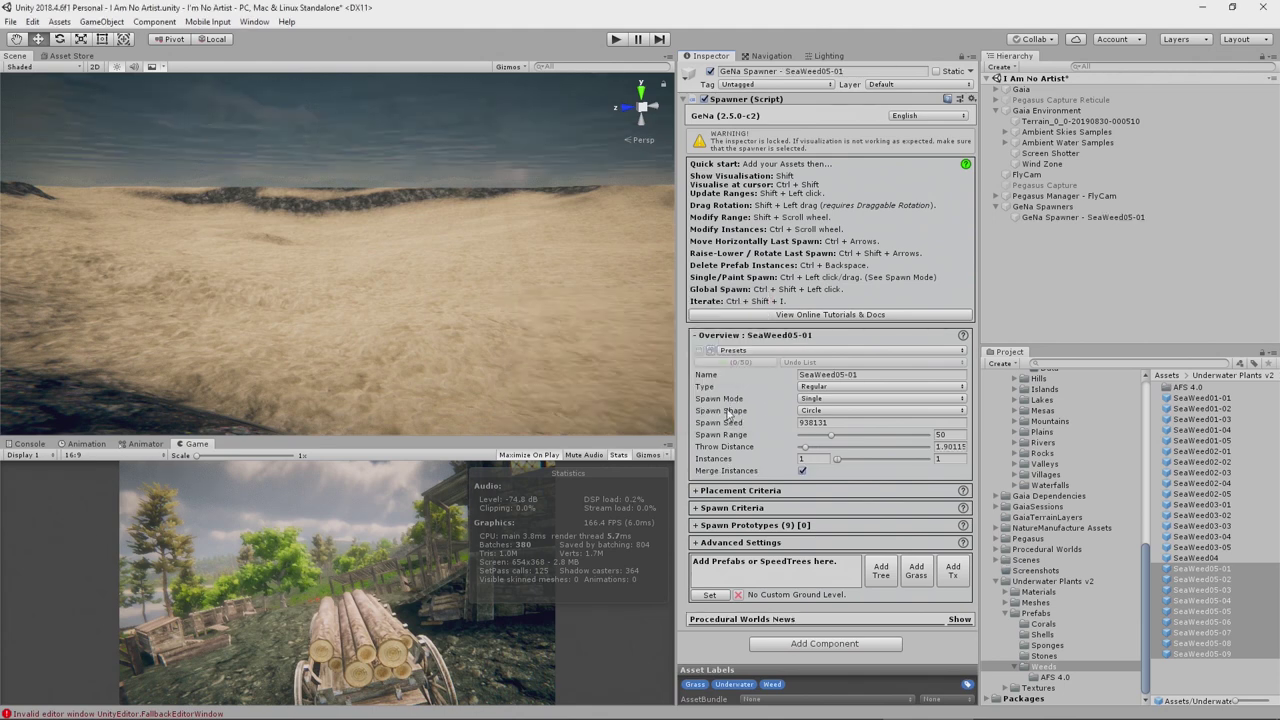
pyautogui.click(700, 525)
pyautogui.scroll(-2, 745, 485)
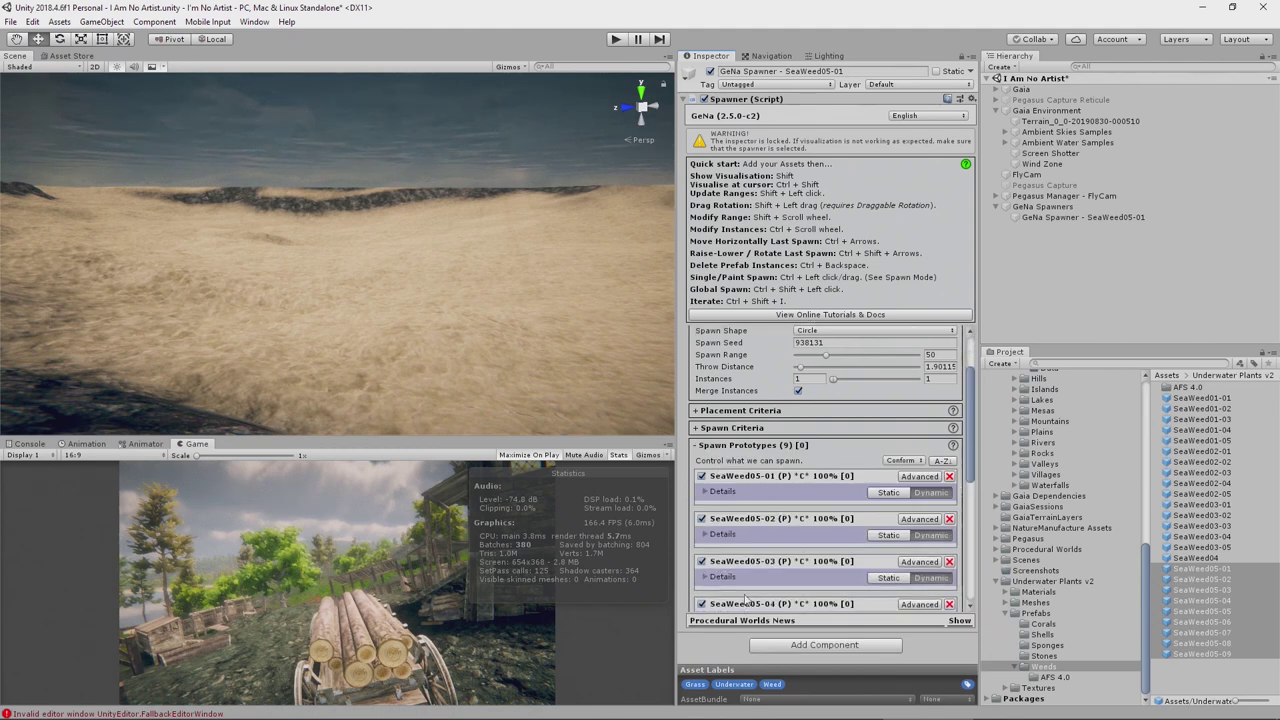
pyautogui.scroll(-3, 745, 485)
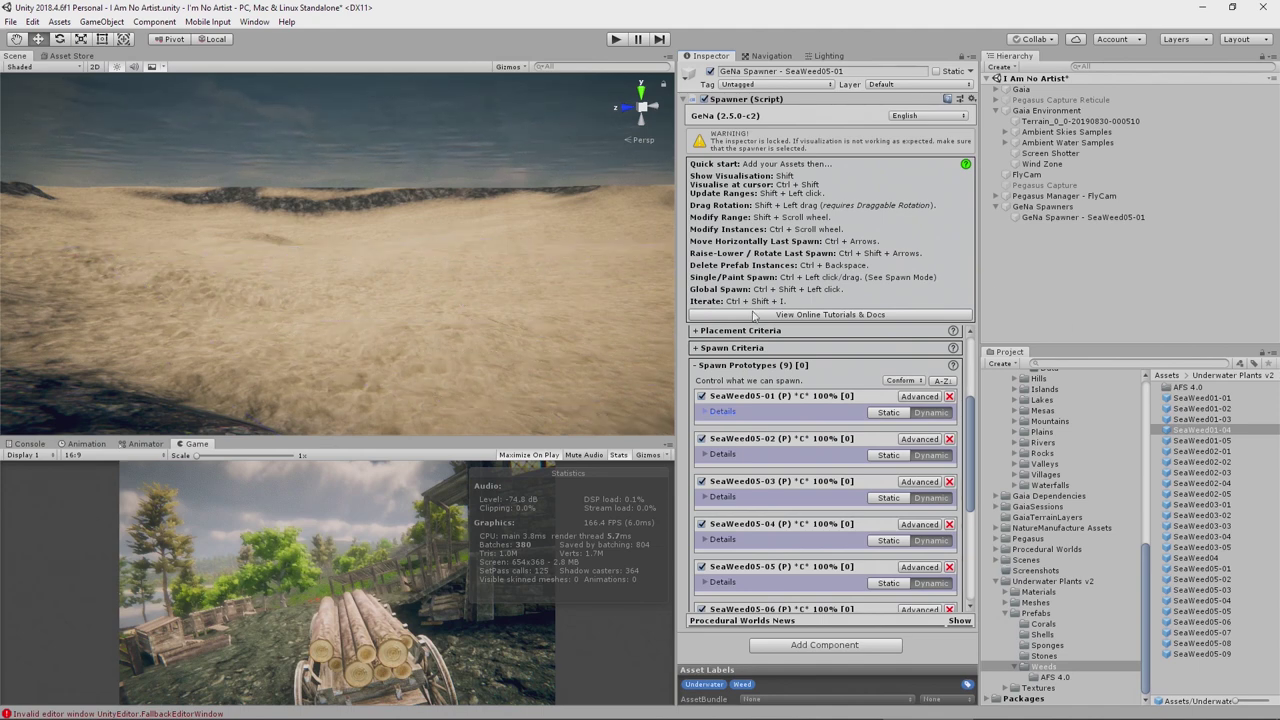
pyautogui.click(699, 332)
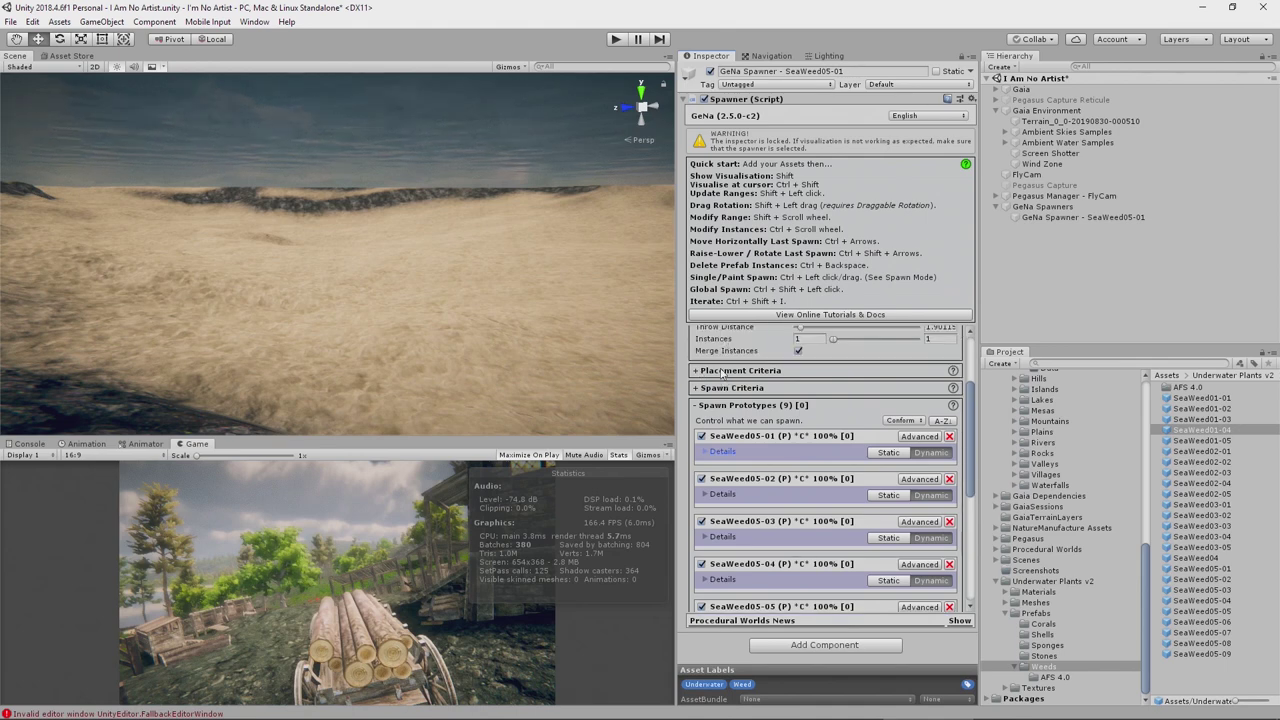
pyautogui.scroll(-1, 718, 378)
pyautogui.click(700, 371)
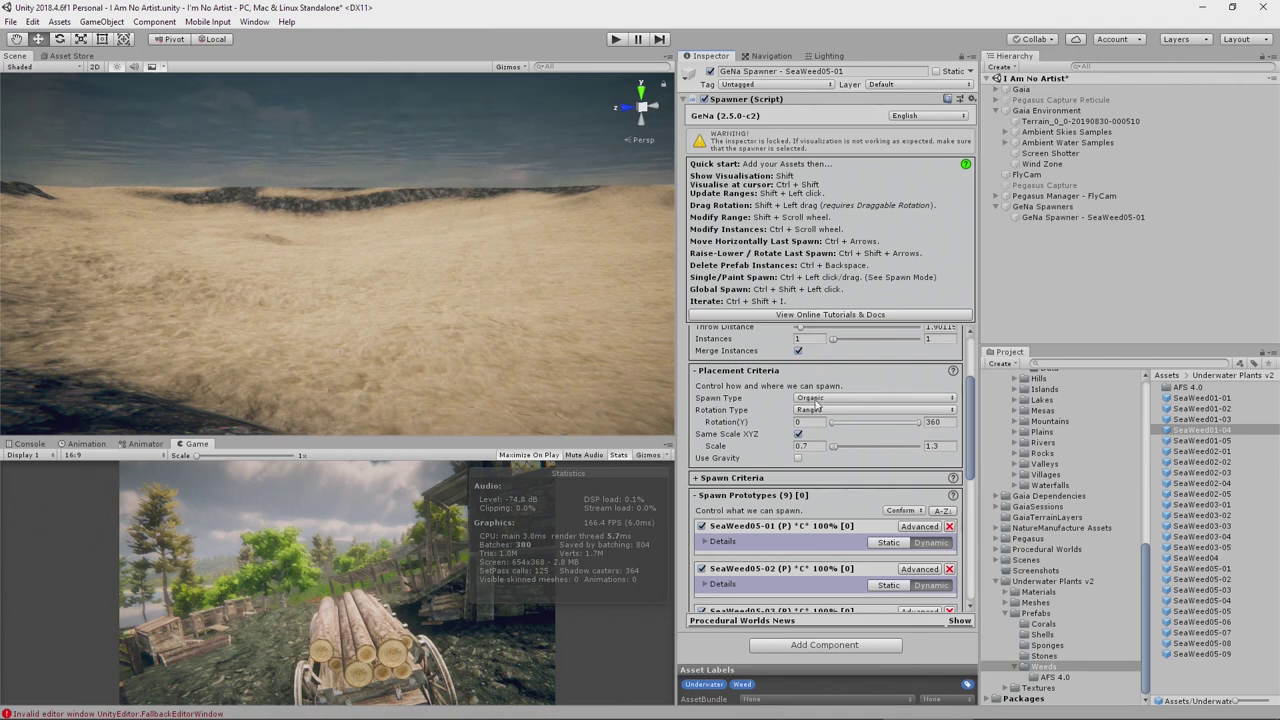
# Set the Placement Criteria scale range to min 0.8 and max 1.2.
pyautogui.click(806, 446)
pyautogui.write('0')
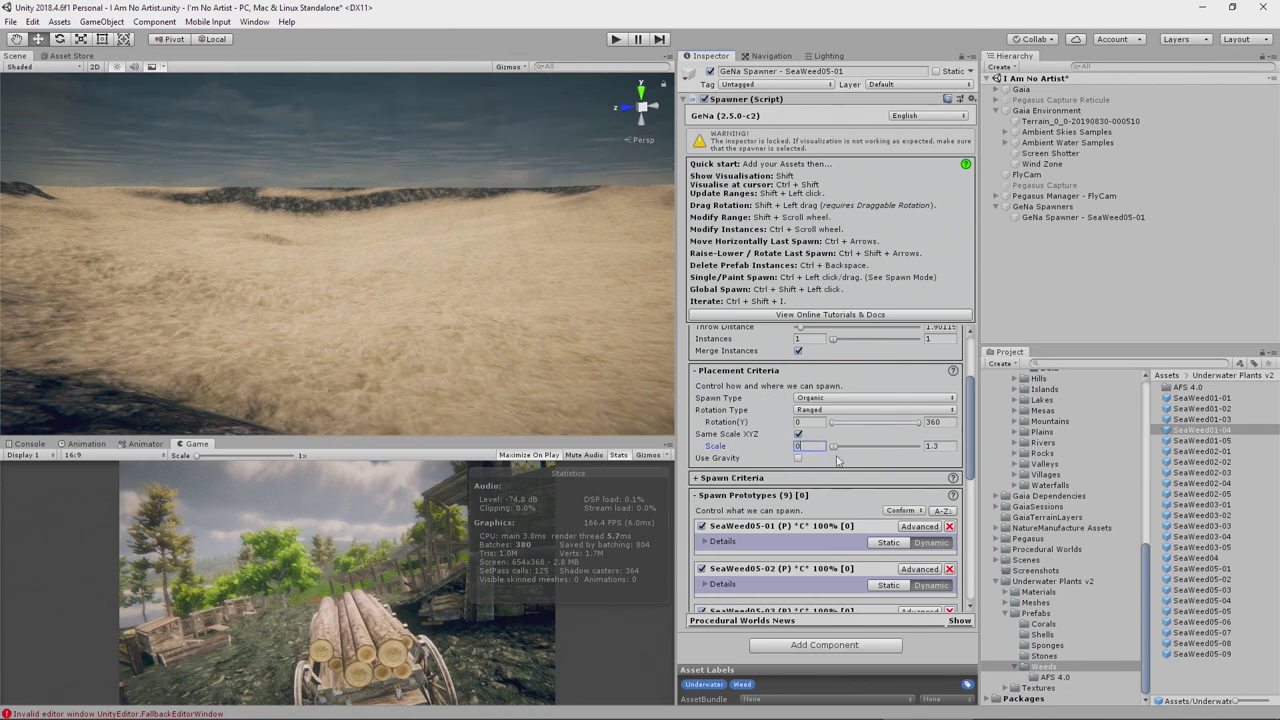
pyautogui.write('.8')
pyautogui.press('Tab')
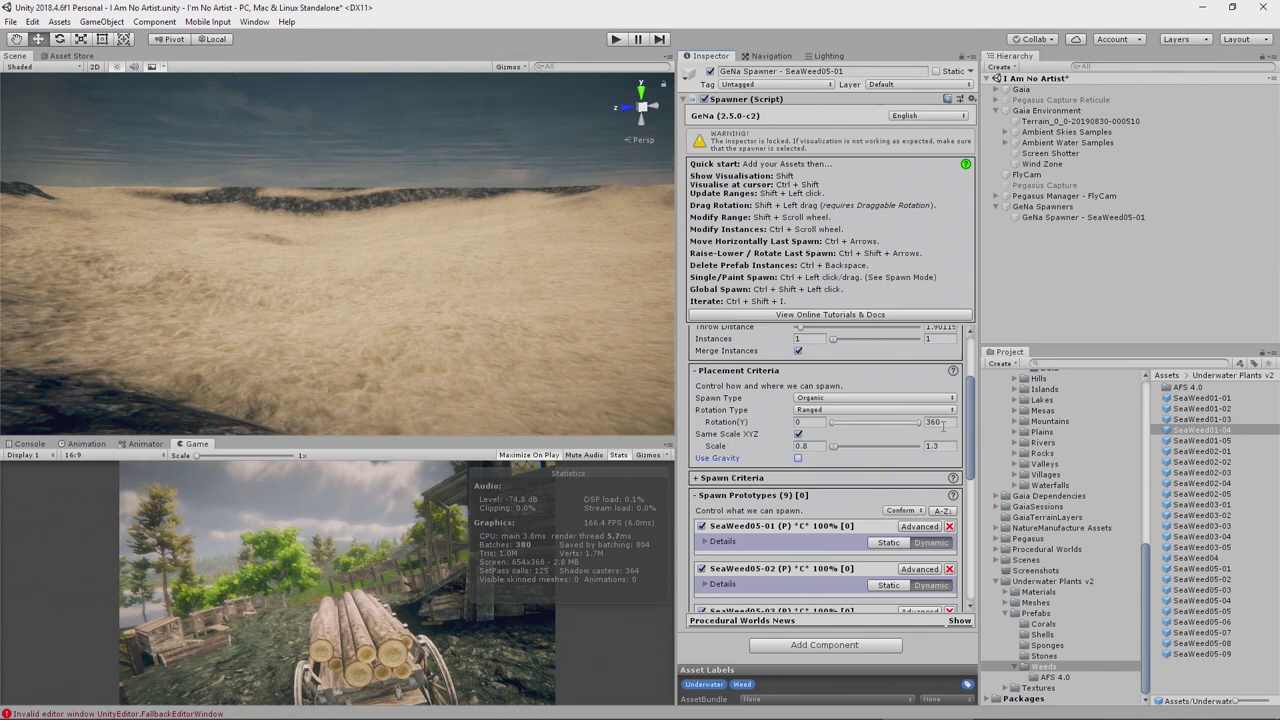
pyautogui.click(949, 446)
pyautogui.write('1.2')
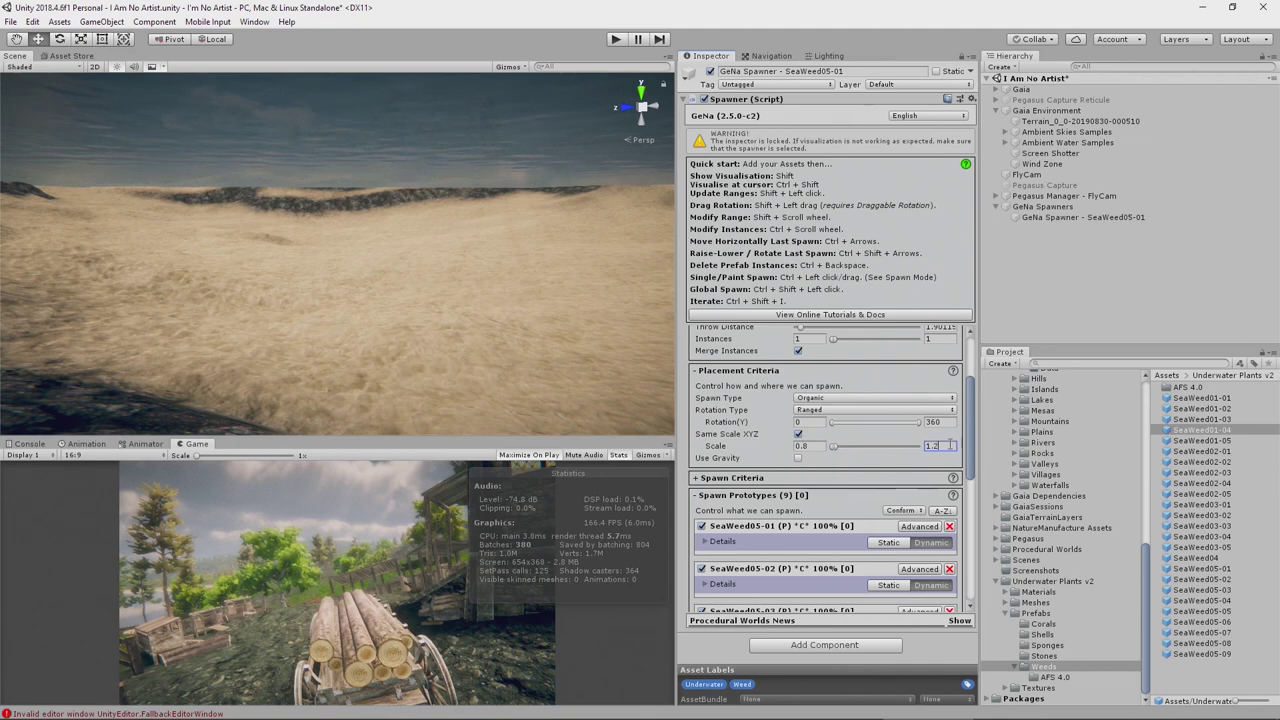
pyautogui.click(697, 371)
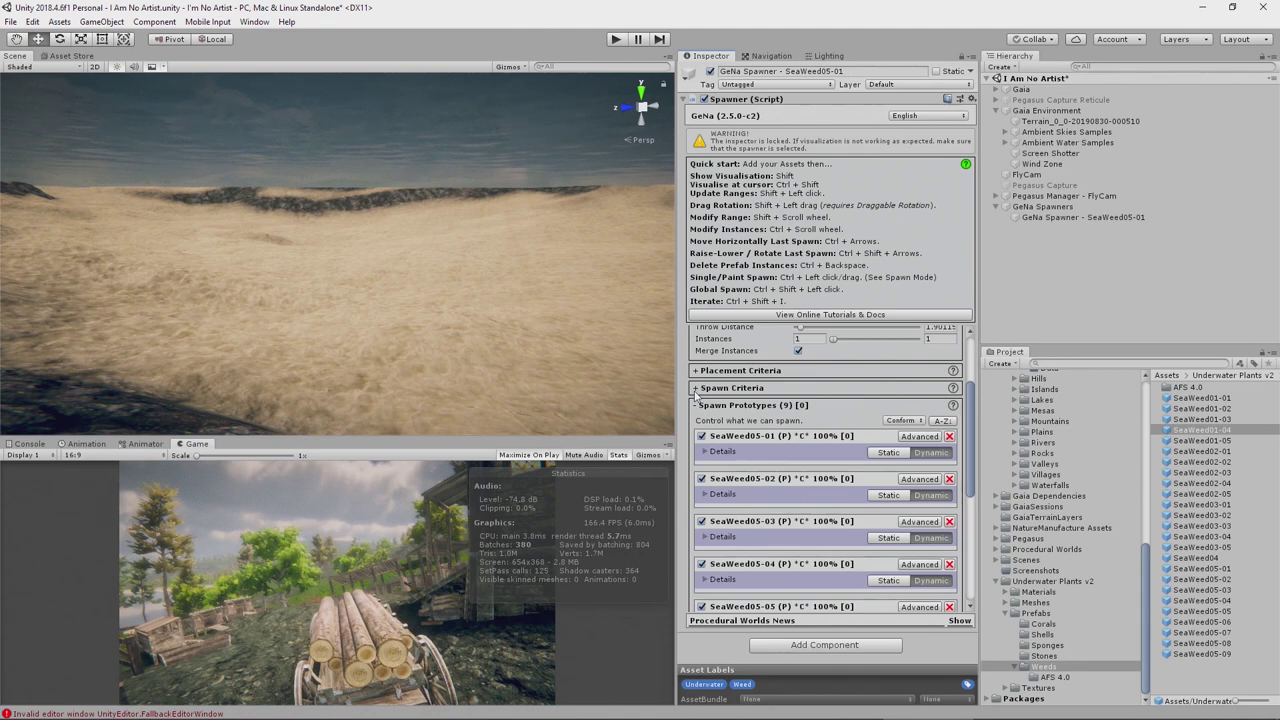
pyautogui.click(698, 388)
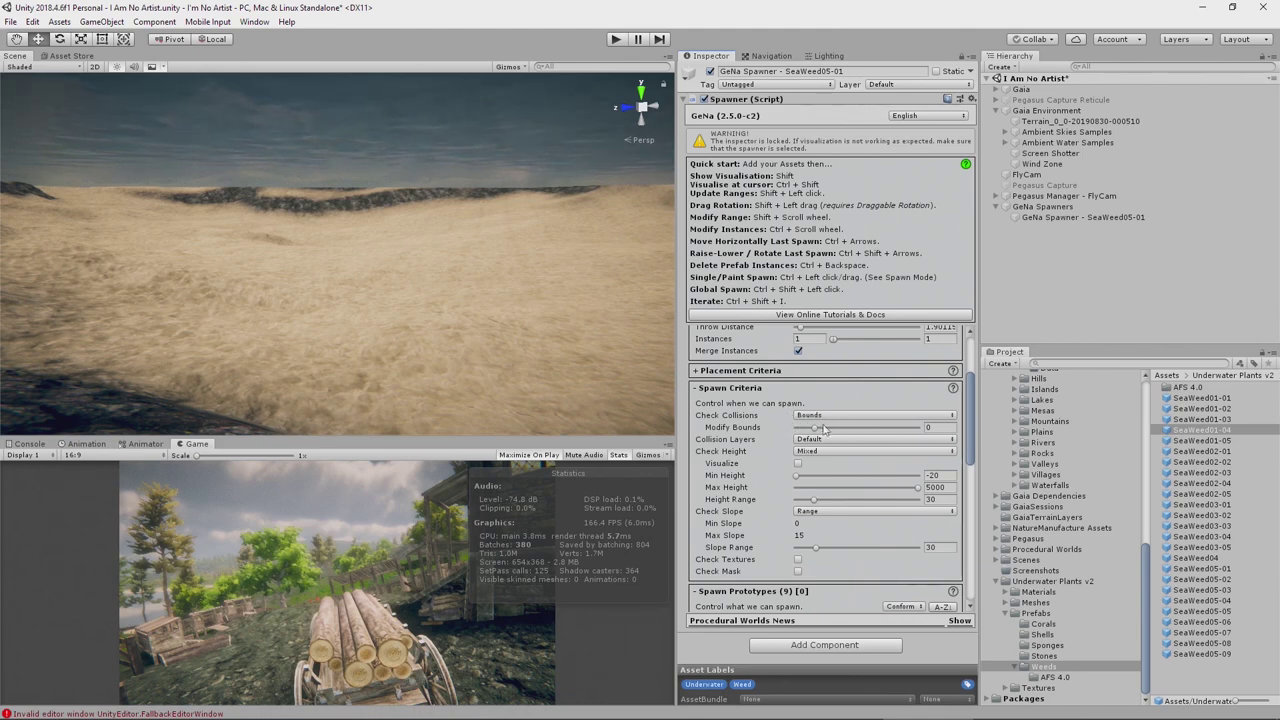
pyautogui.press('shift')
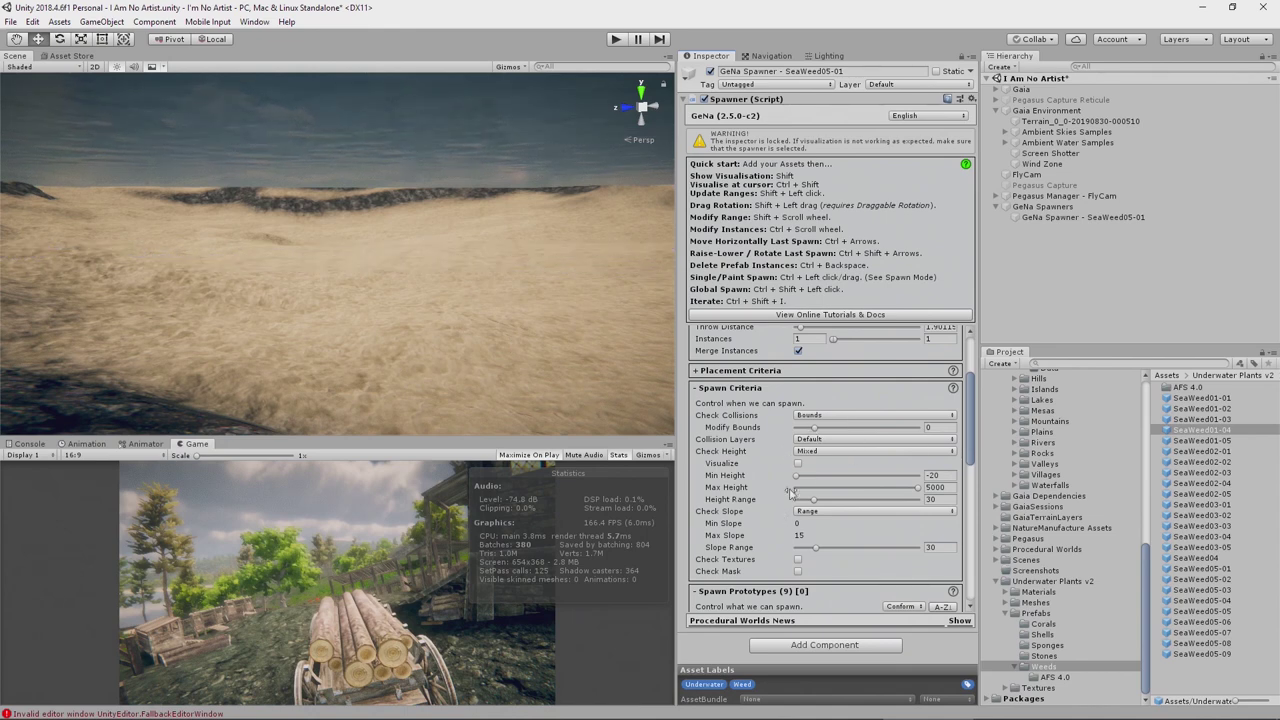
pyautogui.click(815, 428)
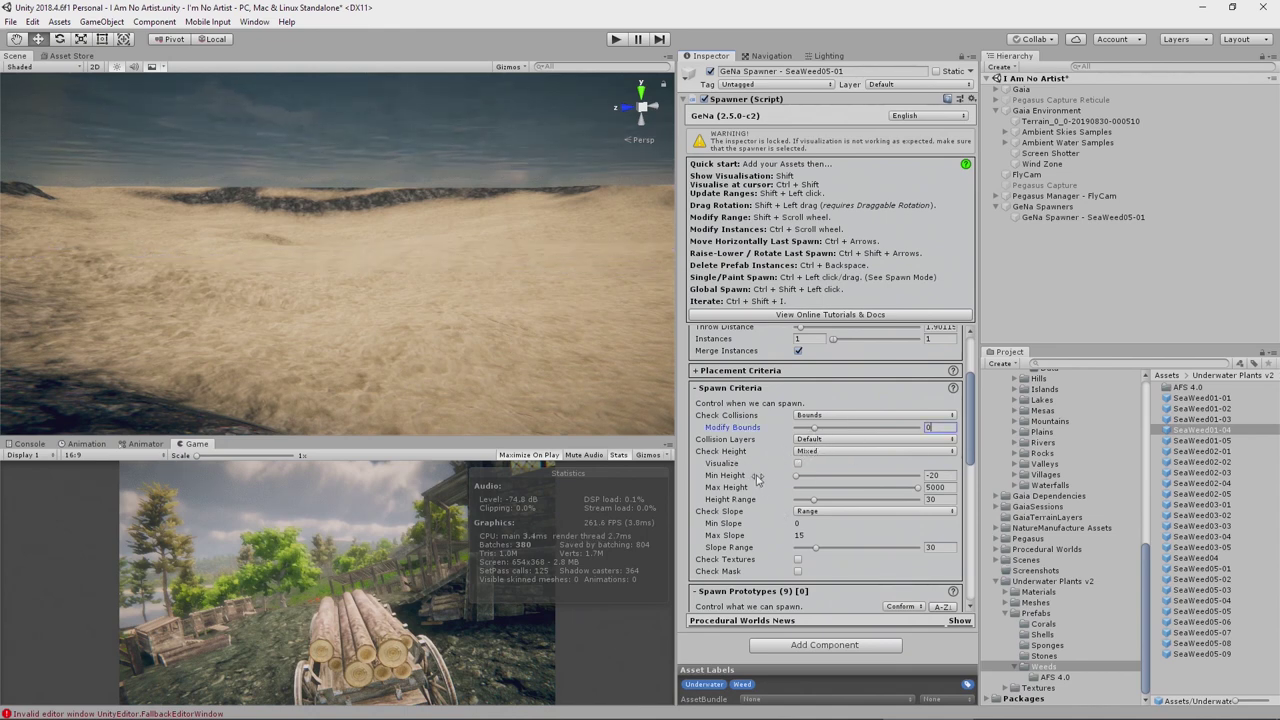
pyautogui.click(810, 452)
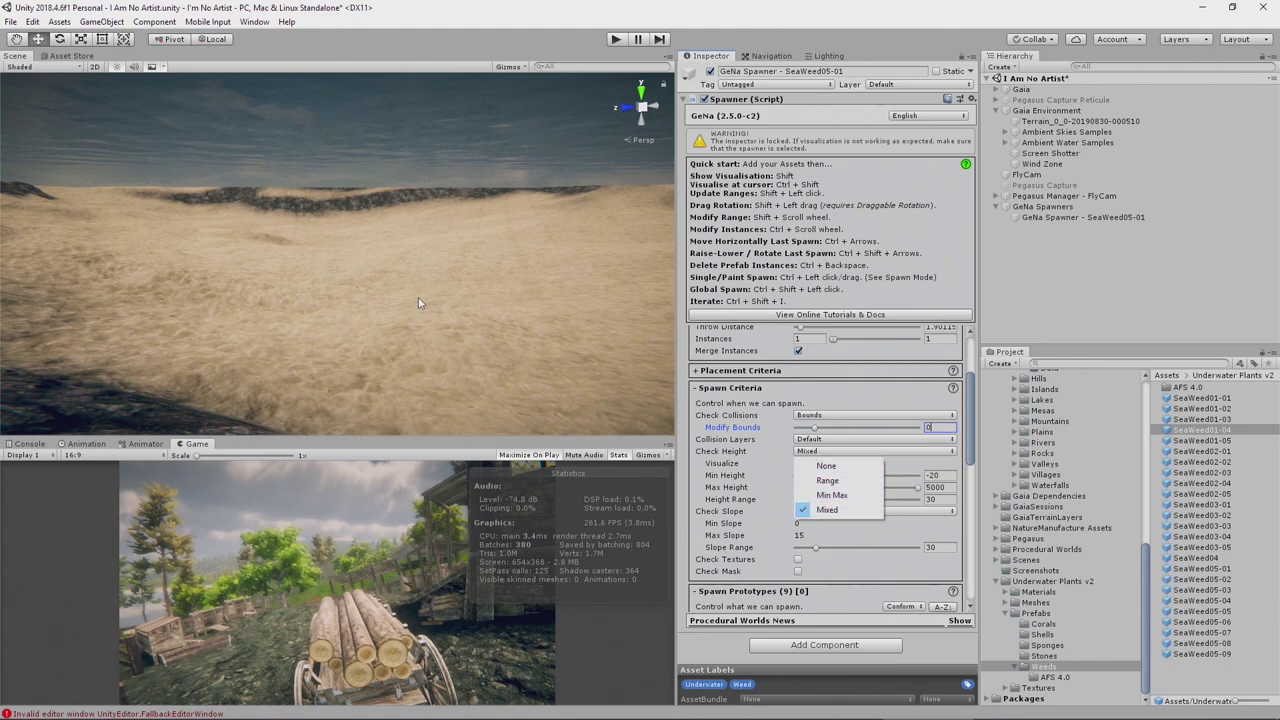
pyautogui.click(441, 329)
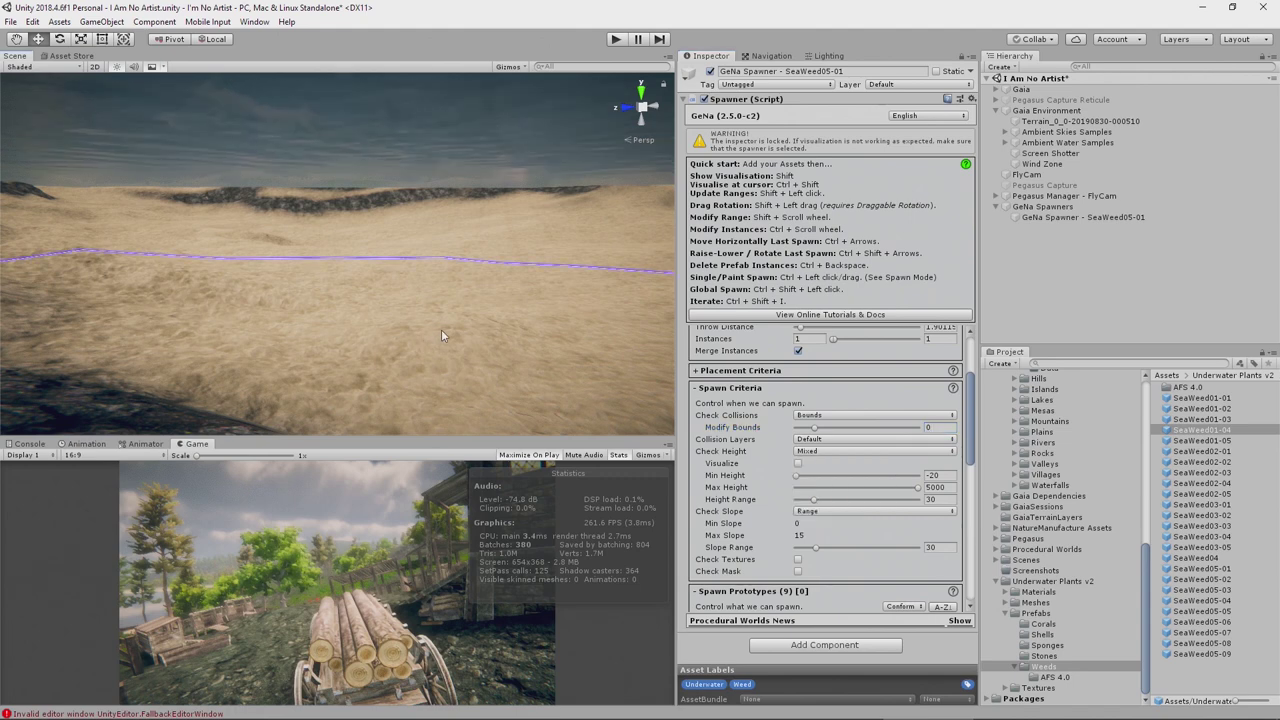
# Select the SeaWeed05-01 spawner and sample several terrain spots to update its slope limits.
pyautogui.keyDown('shift'); pyautogui.click(441, 329); pyautogui.keyUp('shift')
pyautogui.click(1060, 217)
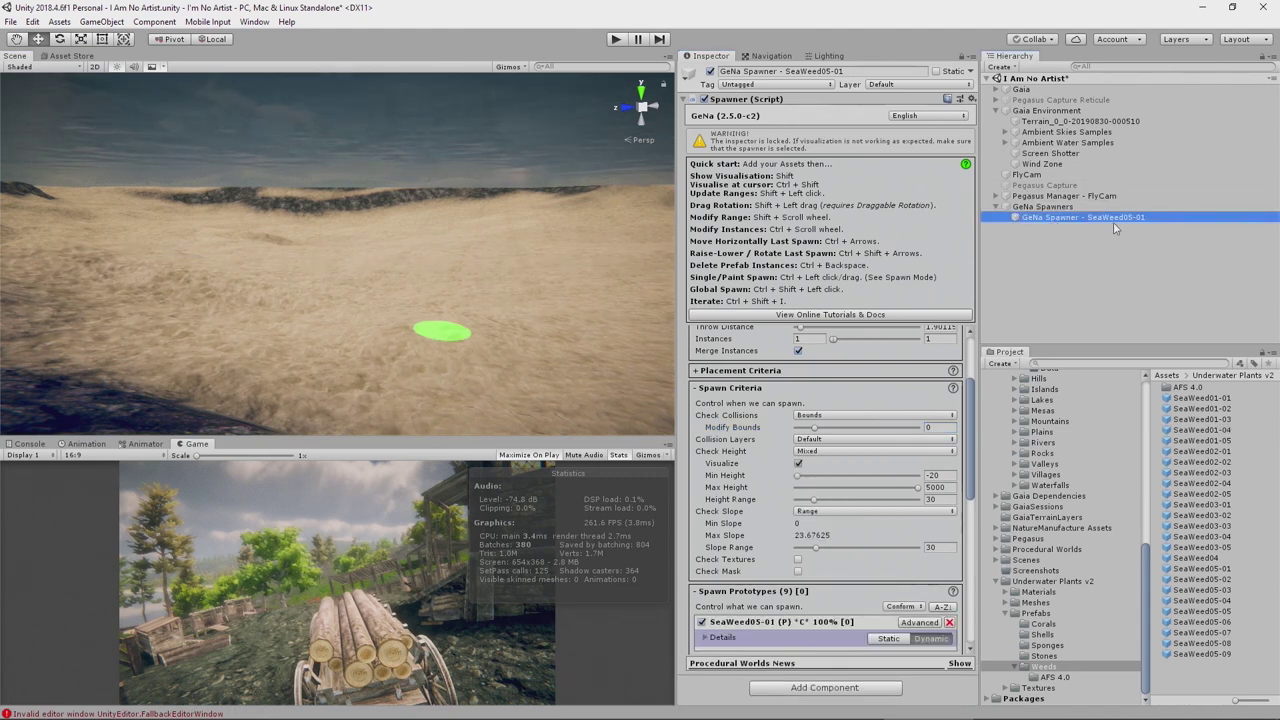
pyautogui.keyDown('shift'); pyautogui.click(448, 331); pyautogui.keyUp('shift')
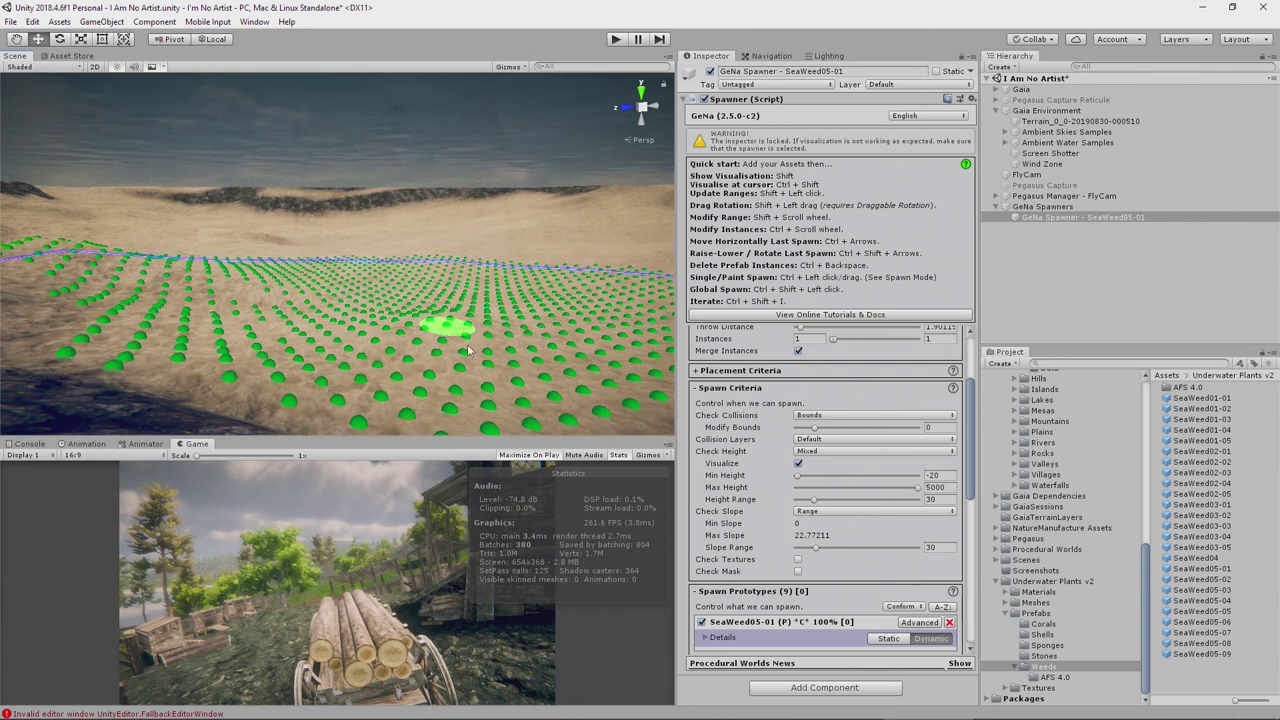
pyautogui.keyDown('shift'); pyautogui.click(628, 230); pyautogui.keyUp('shift')
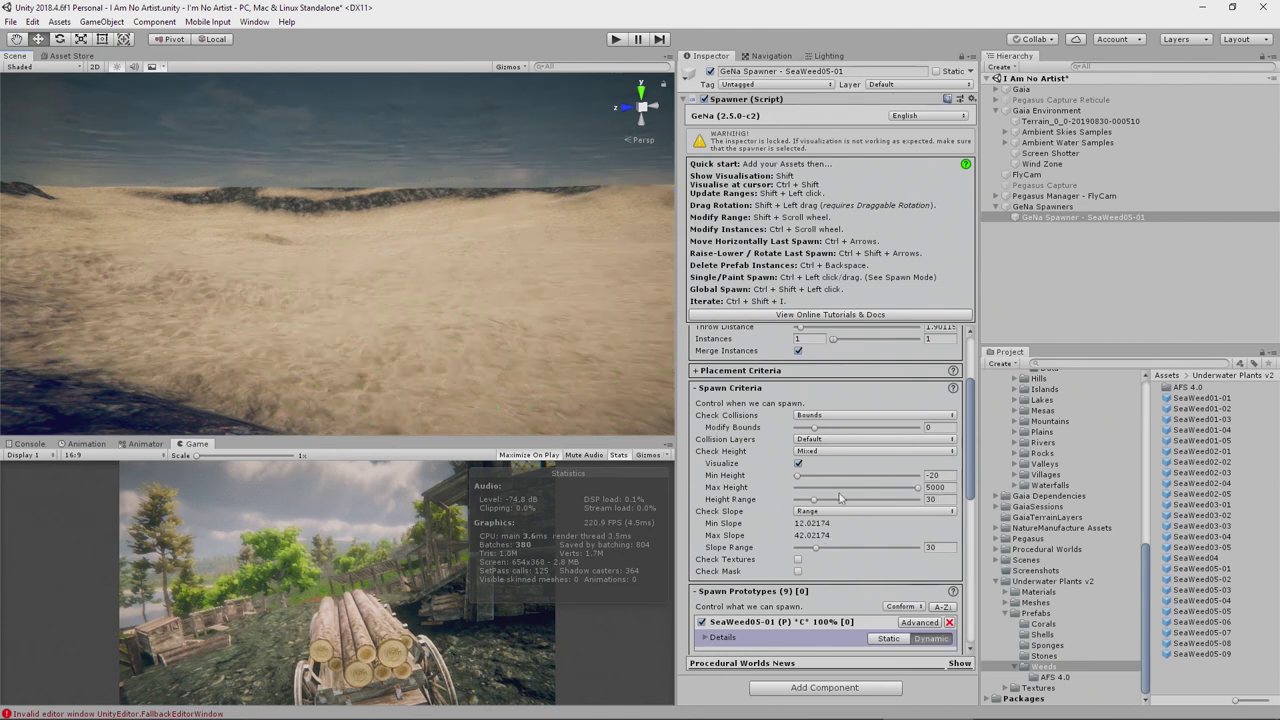
# Reduce the Height Range to 1 and preview the resulting spawn area on the terrain.
pyautogui.moveTo(814, 503); pyautogui.dragTo(792, 499)
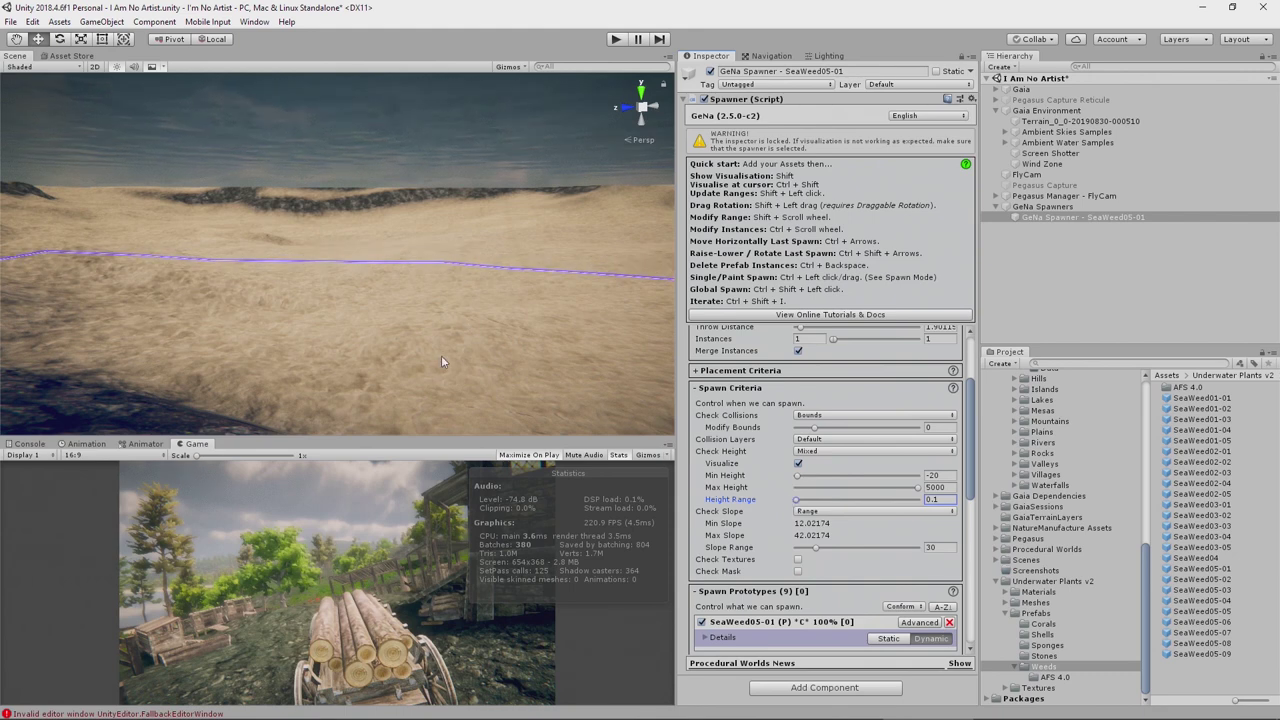
pyautogui.keyDown('shift'); pyautogui.click(434, 330); pyautogui.keyUp('shift')
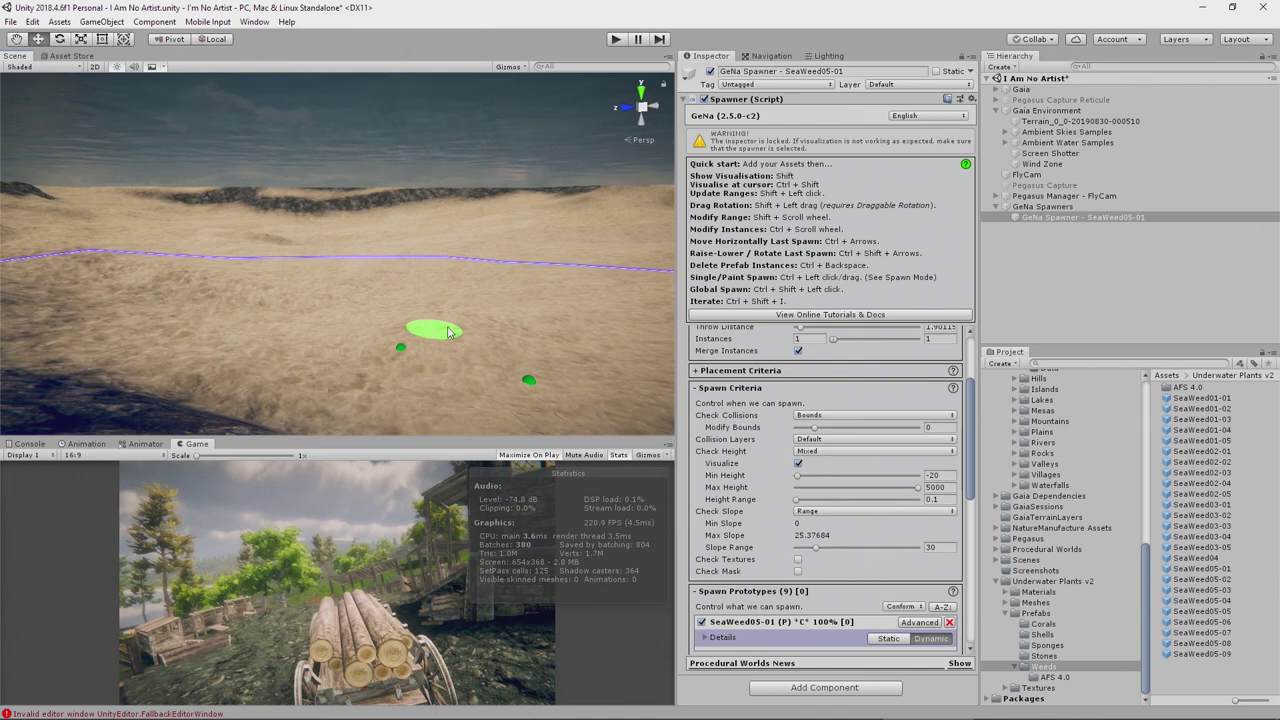
pyautogui.click(797, 500)
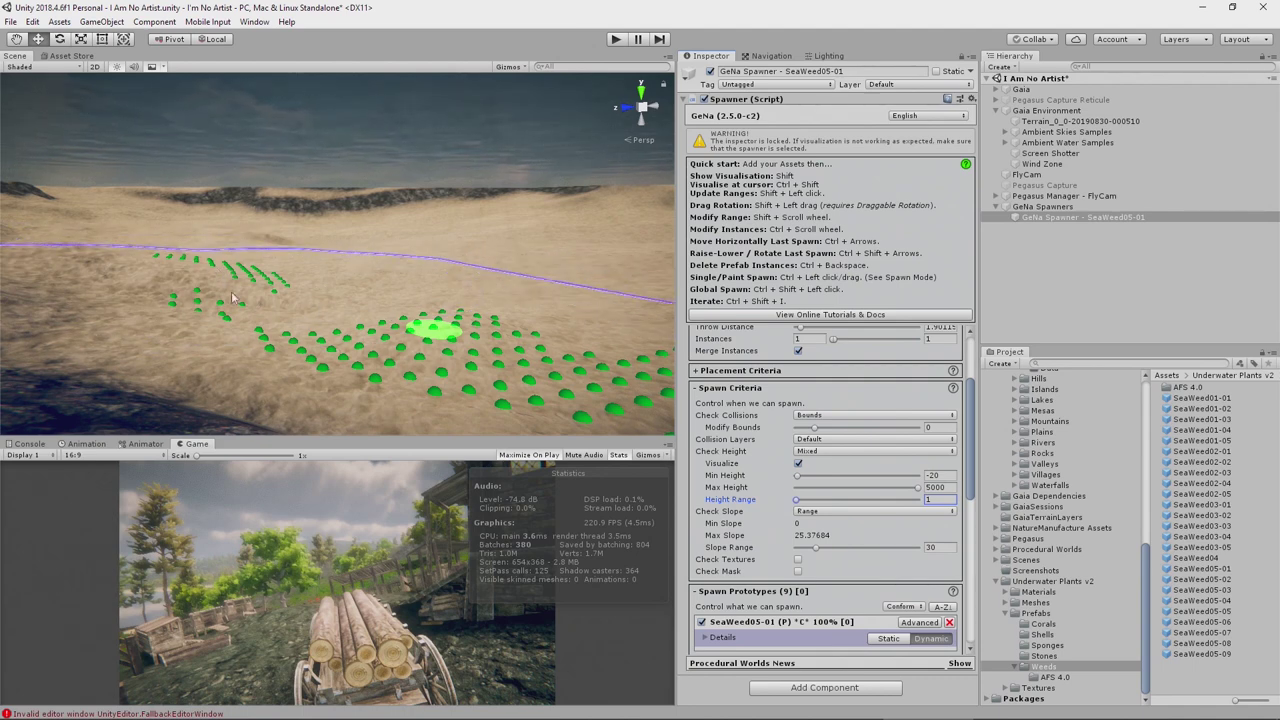
pyautogui.keyDown('shift'); pyautogui.click(425, 372); pyautogui.keyUp('shift')
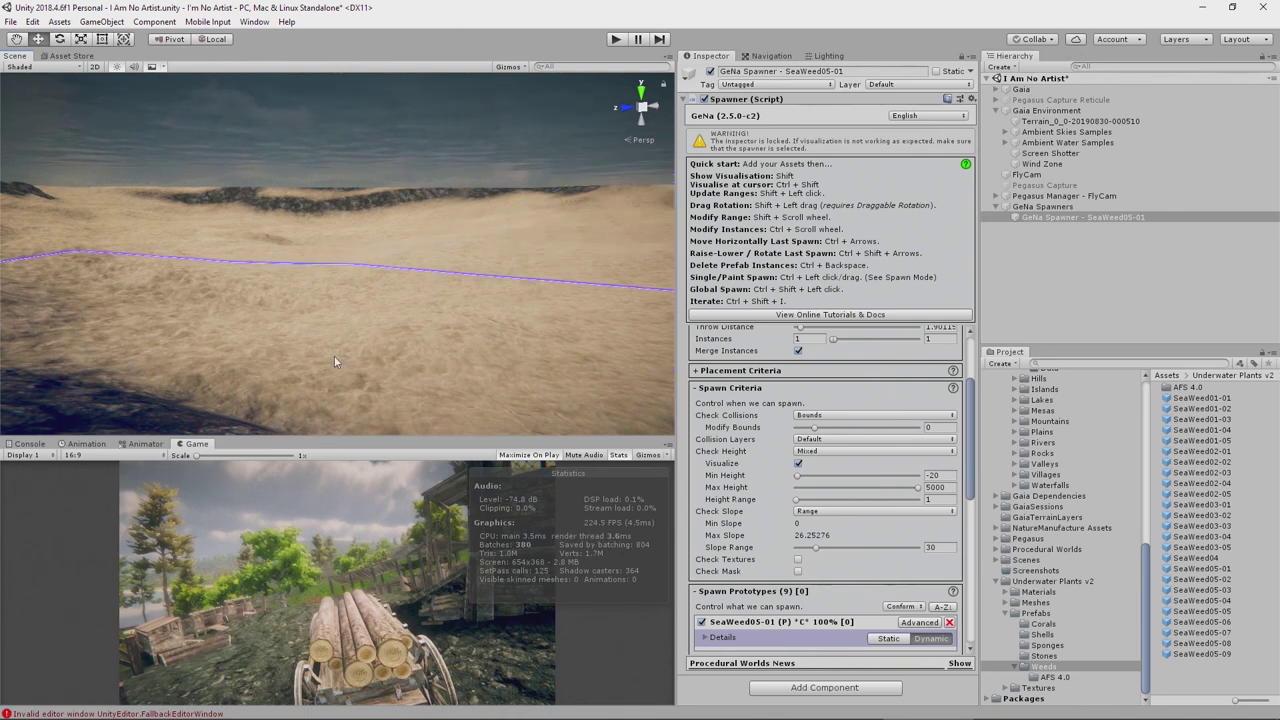
pyautogui.click(813, 452)
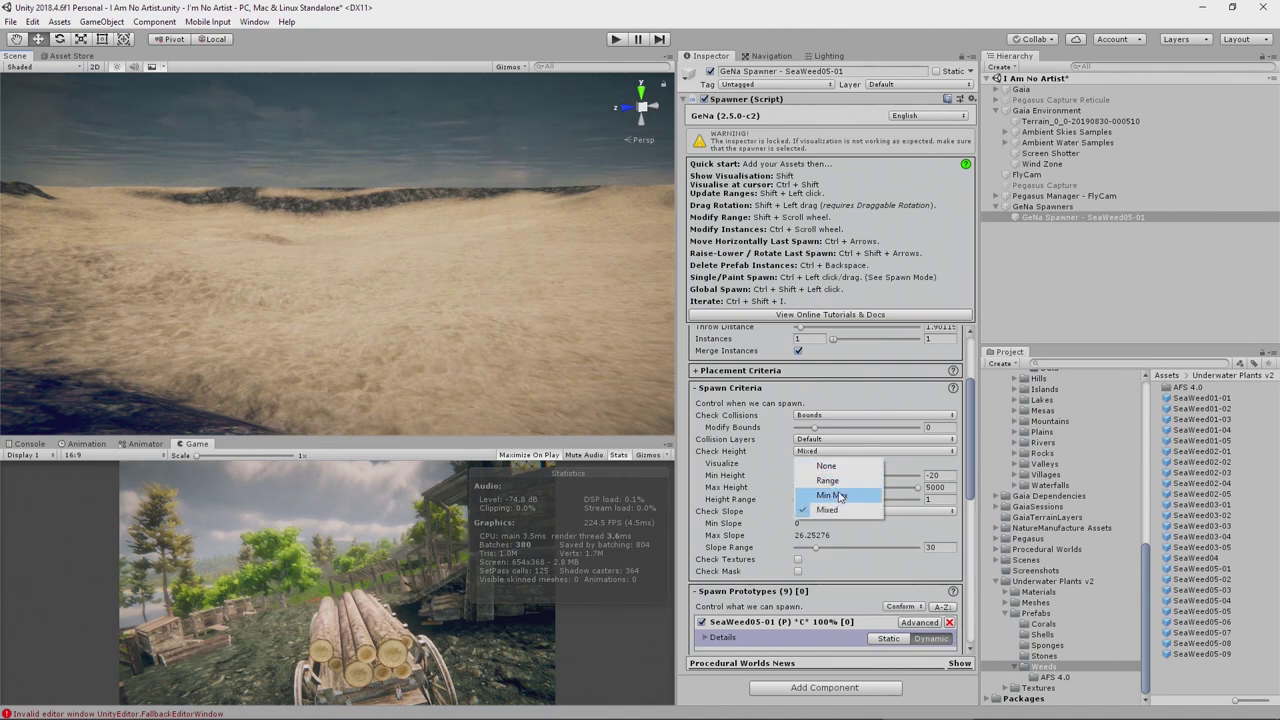
# Set Check Height to Min Max with a Max Height of 49.
pyautogui.click(840, 496)
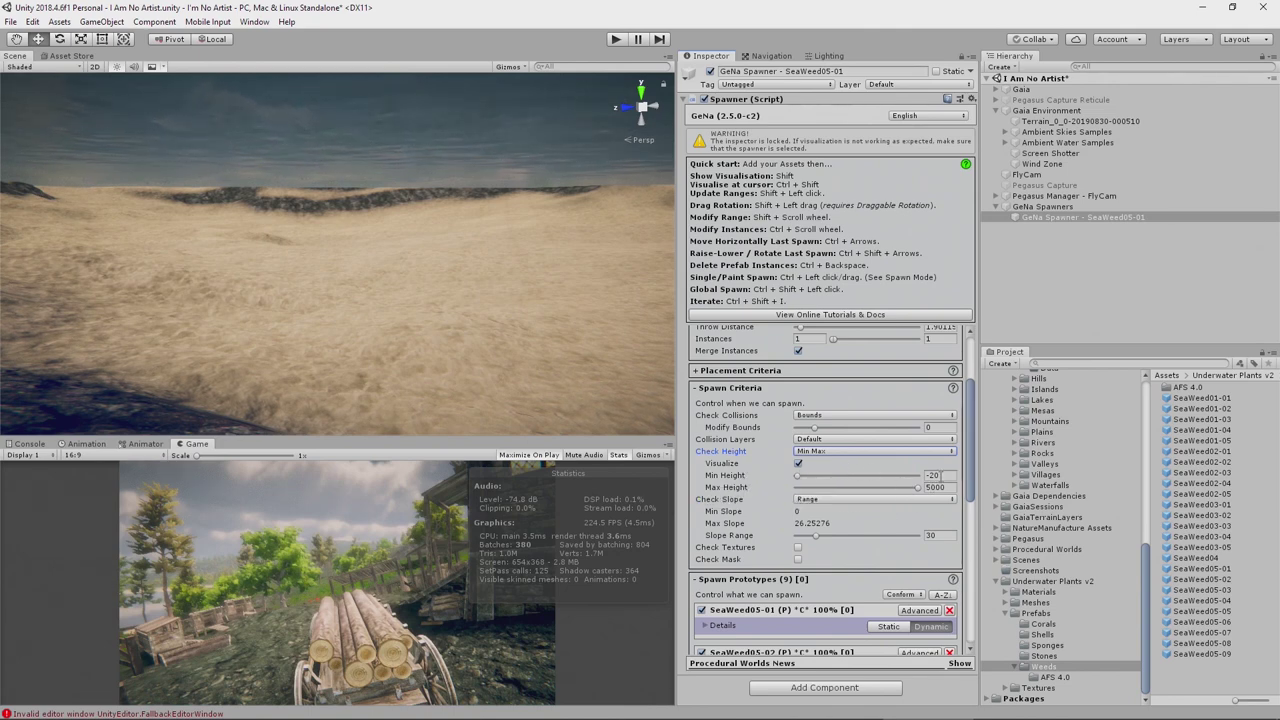
pyautogui.click(945, 488)
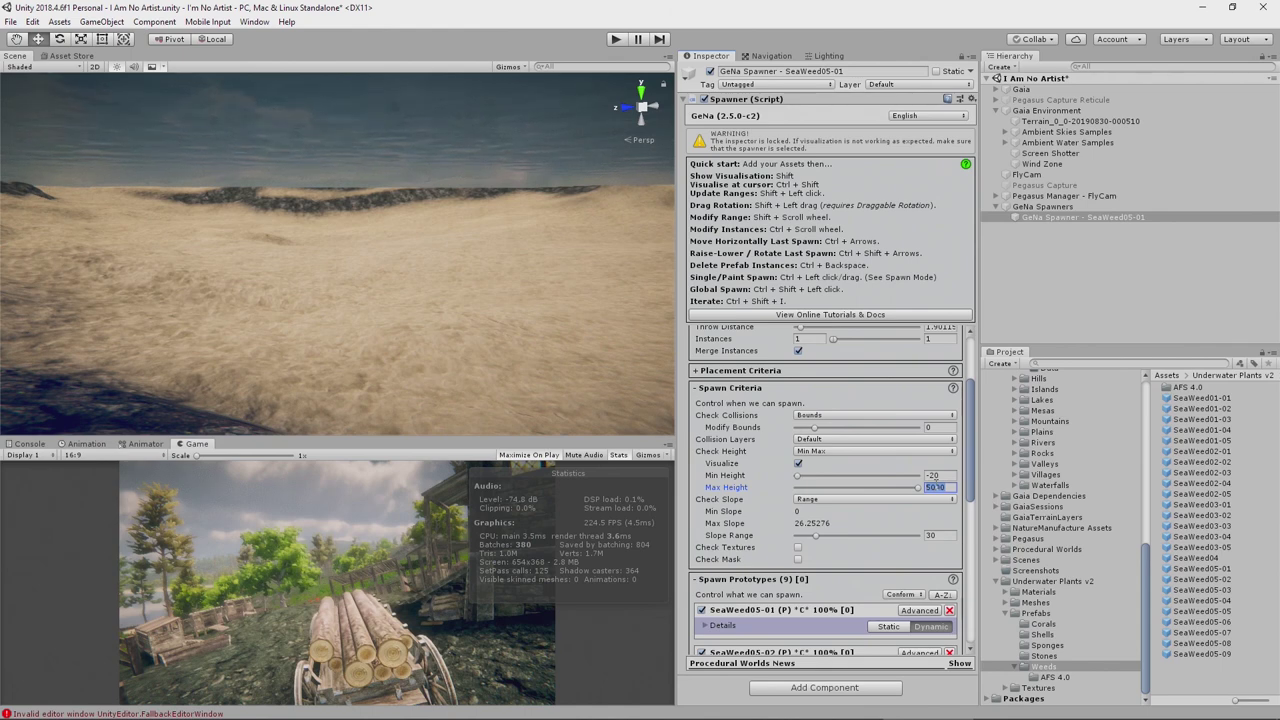
pyautogui.write('49')
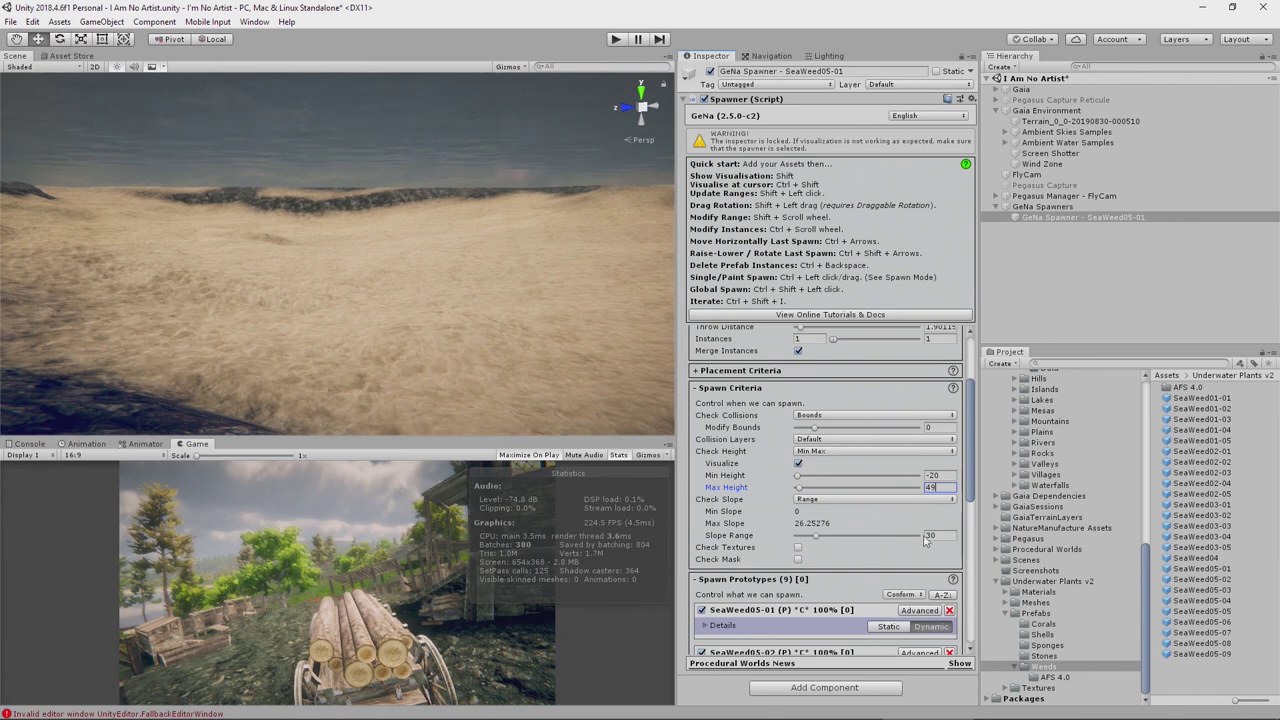
# Set Check Slope to Min Max with Max Slope 12.5 and preview the spawn area.
pyautogui.click(822, 500)
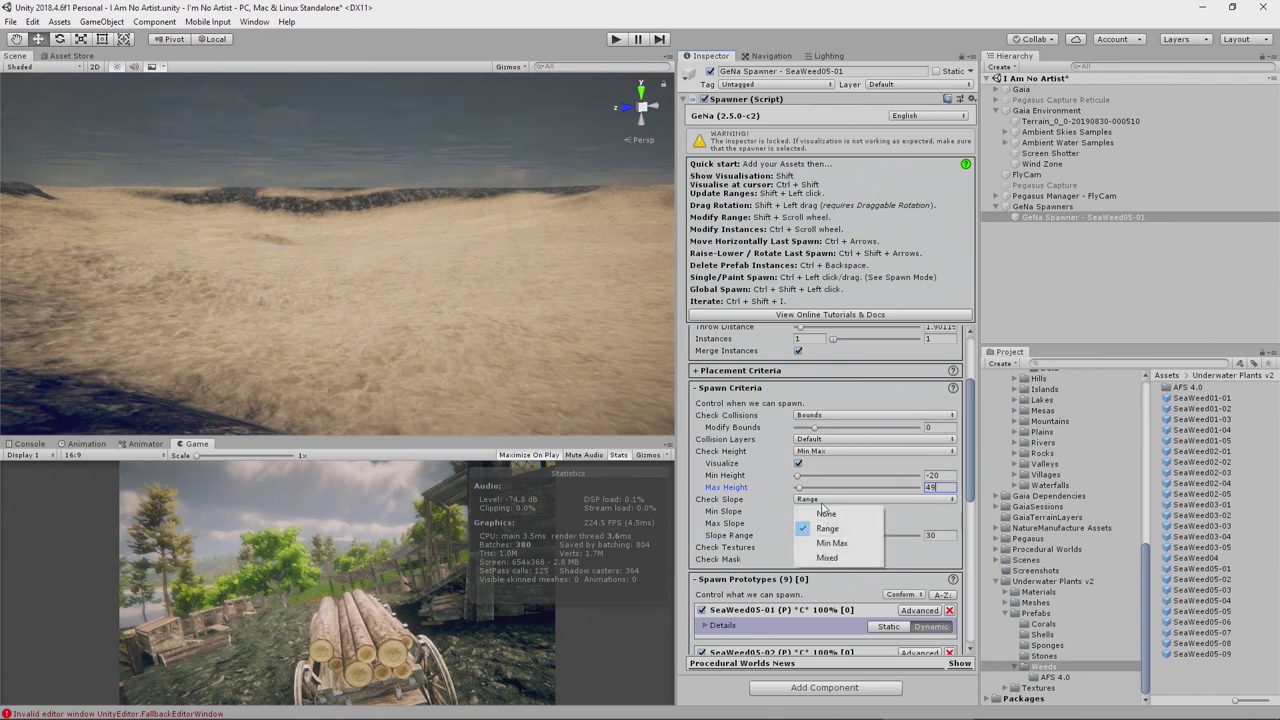
pyautogui.click(832, 543)
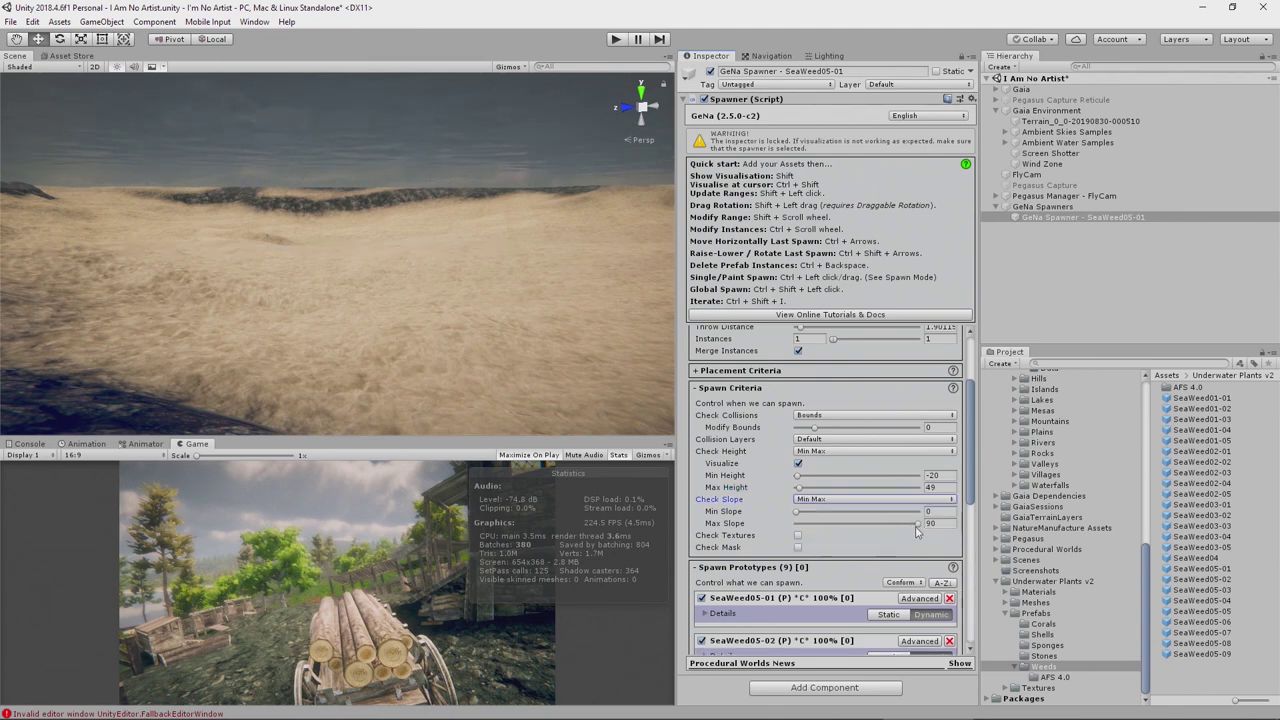
pyautogui.moveTo(917, 530); pyautogui.dragTo(810, 537)
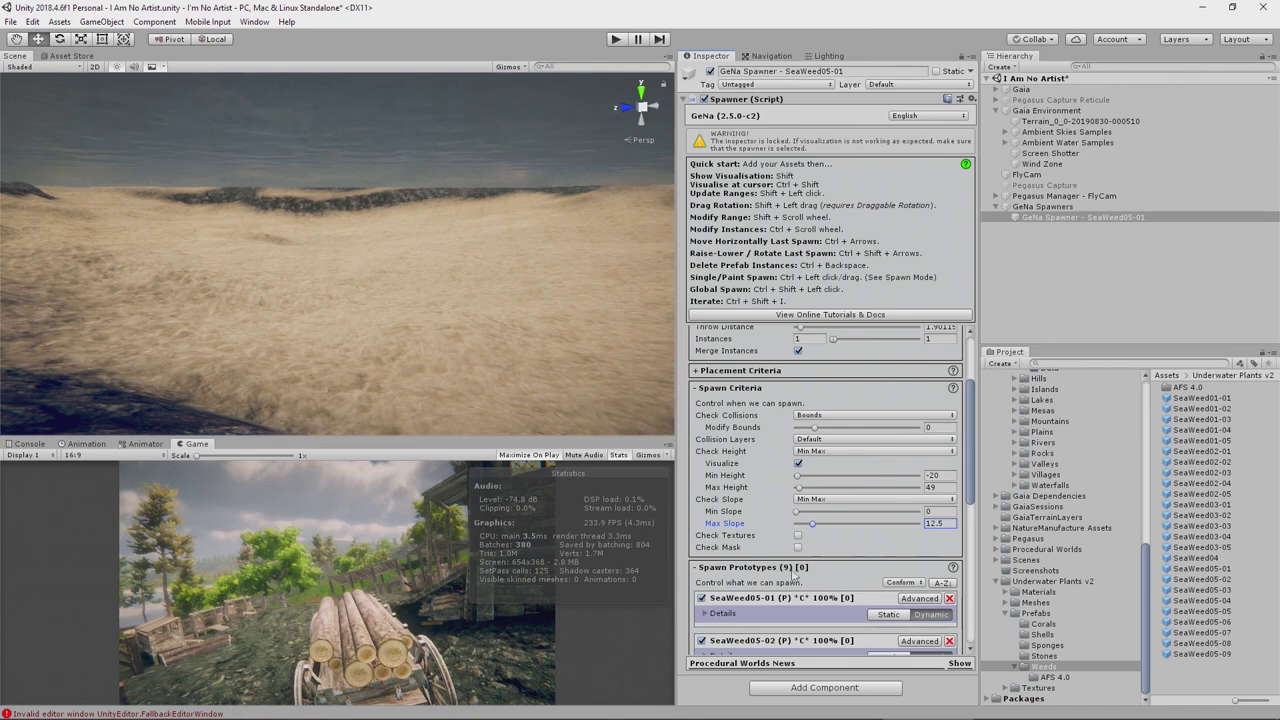
pyautogui.press('shift')
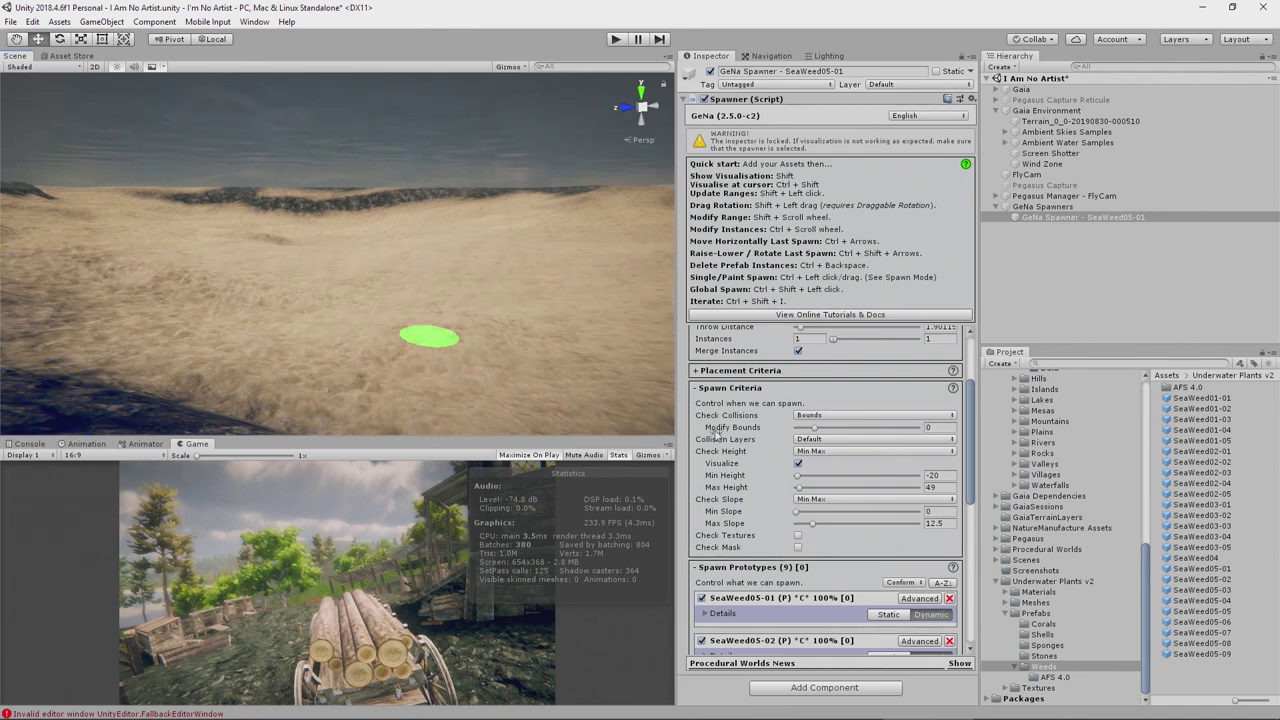
pyautogui.click(700, 389)
# Rename the spawner to 'Short Weeds' and reduce its Spawn Range to 26.
pyautogui.scroll(3, 757, 450)
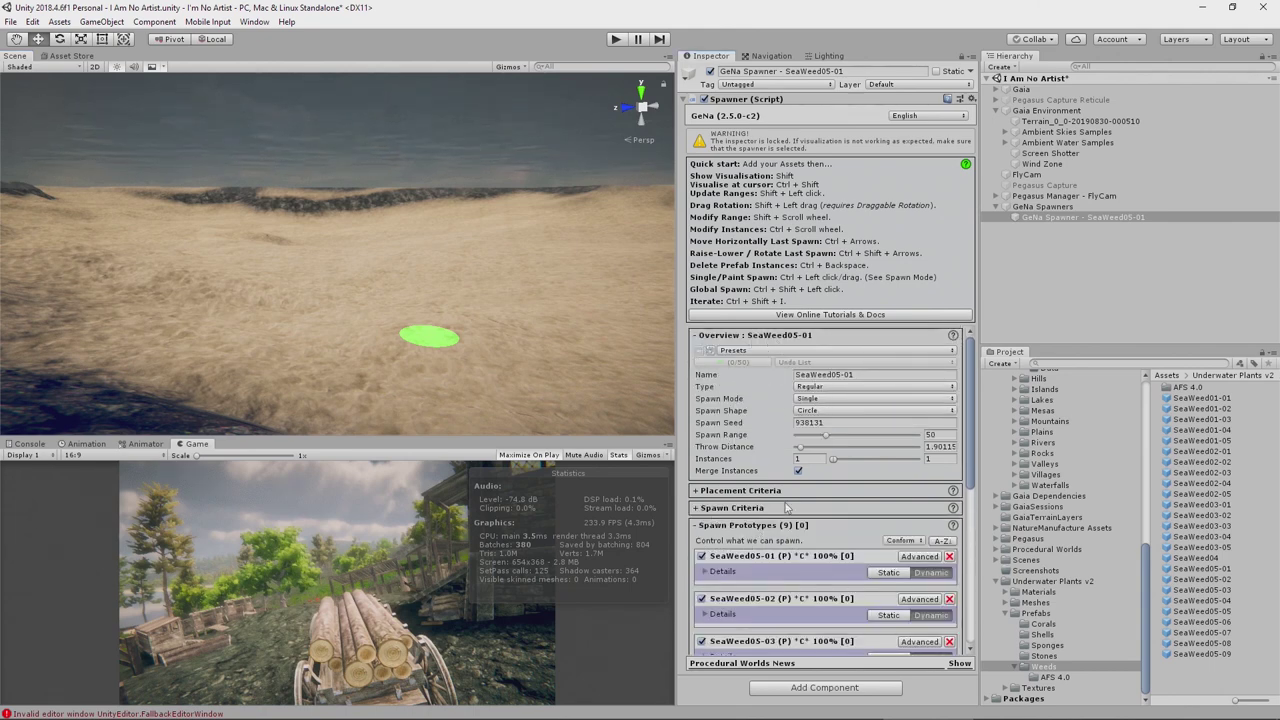
pyautogui.click(887, 373)
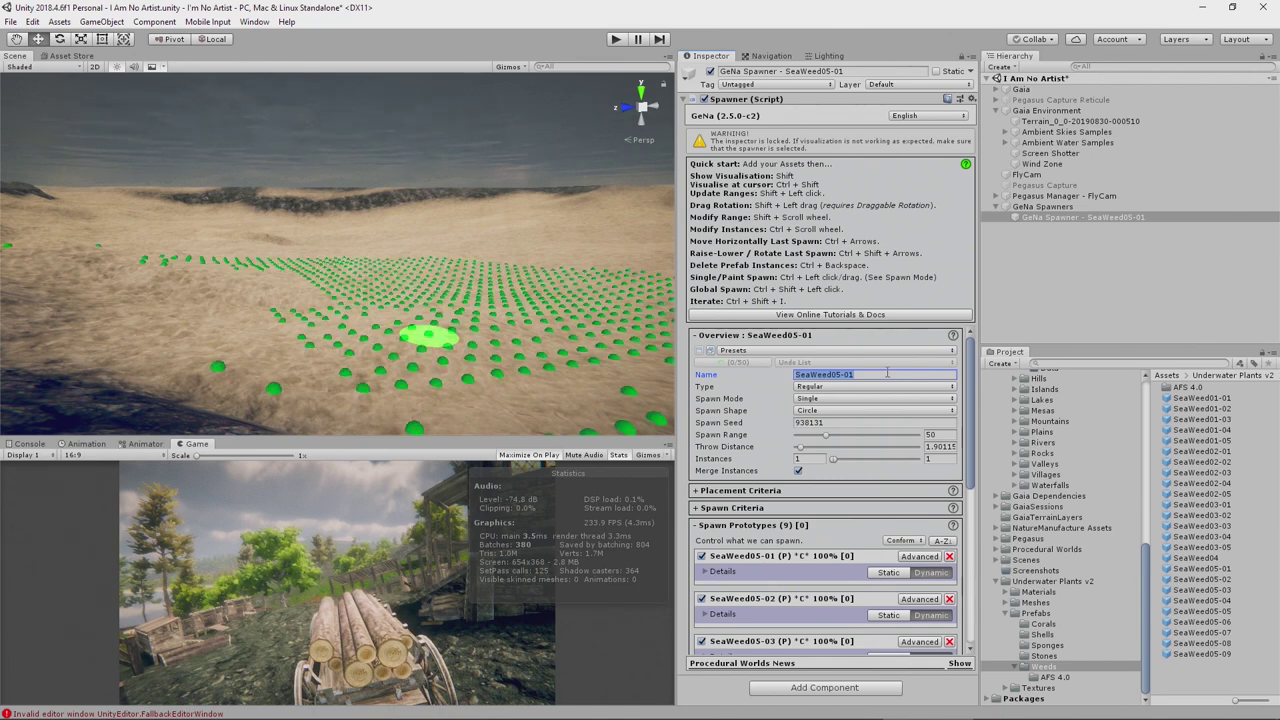
pyautogui.write('Short We')
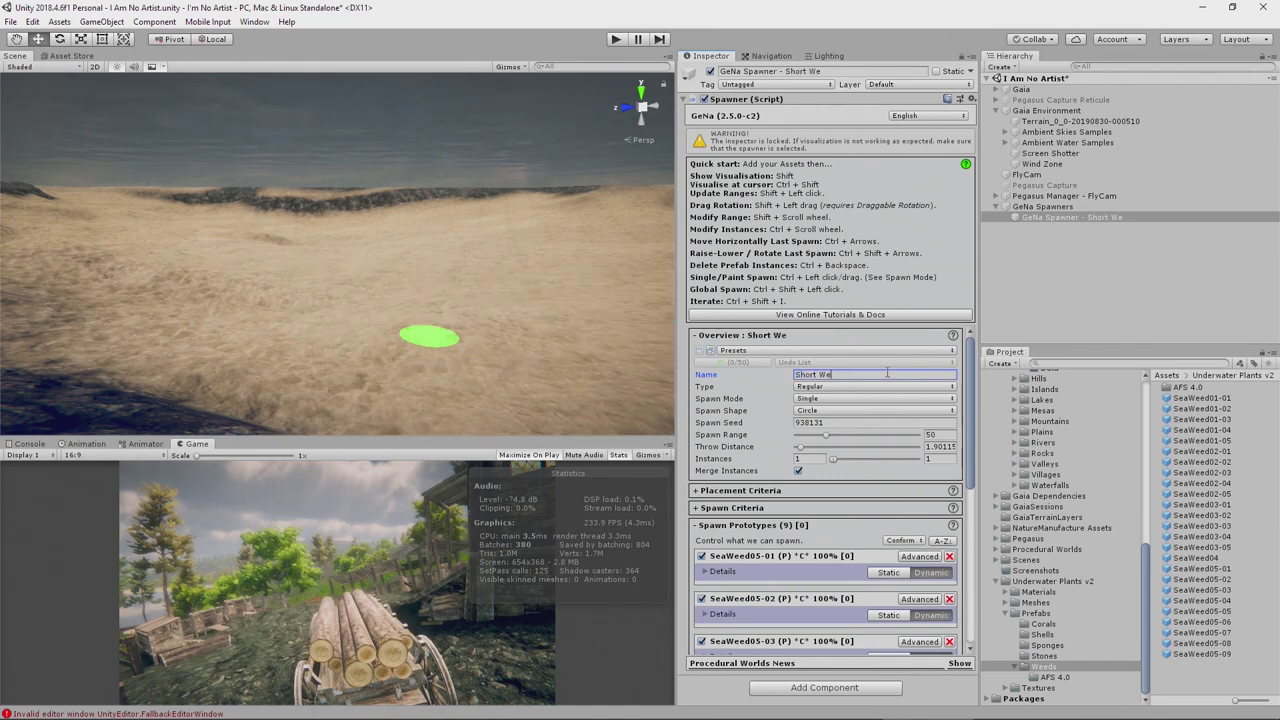
pyautogui.write('eds')
pyautogui.press('Tab')
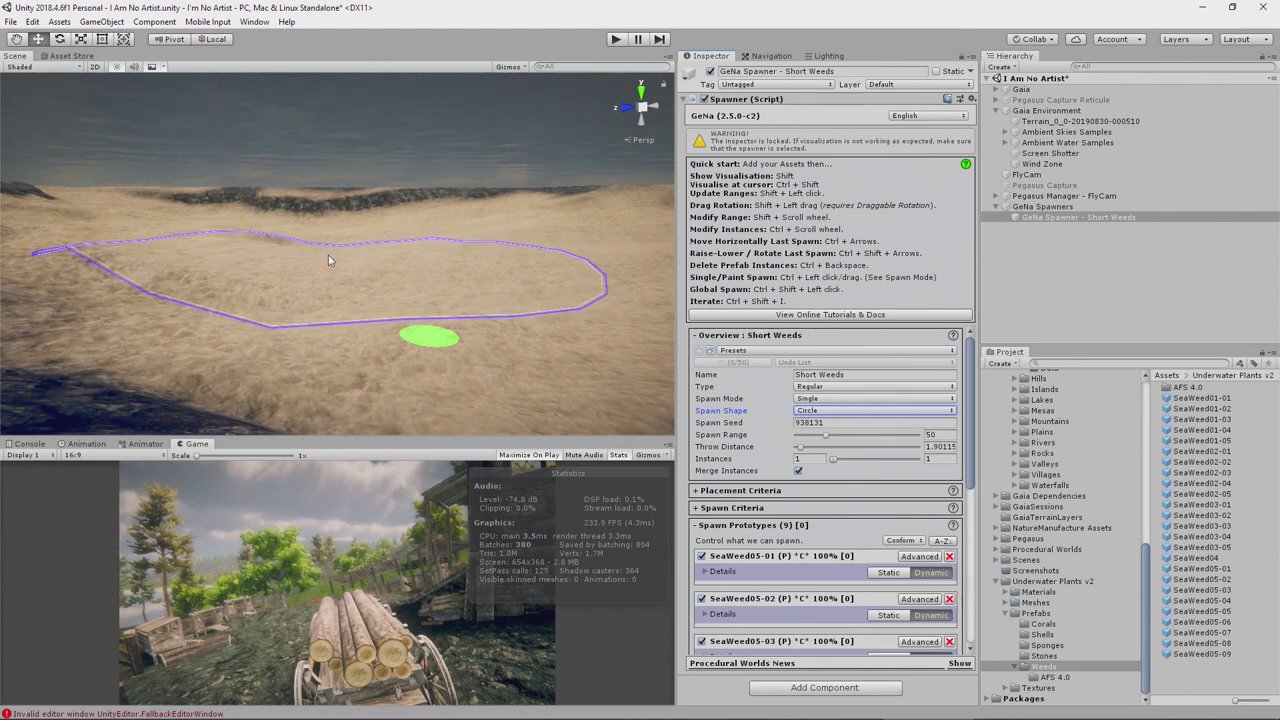
pyautogui.moveTo(826, 435); pyautogui.dragTo(810, 435)
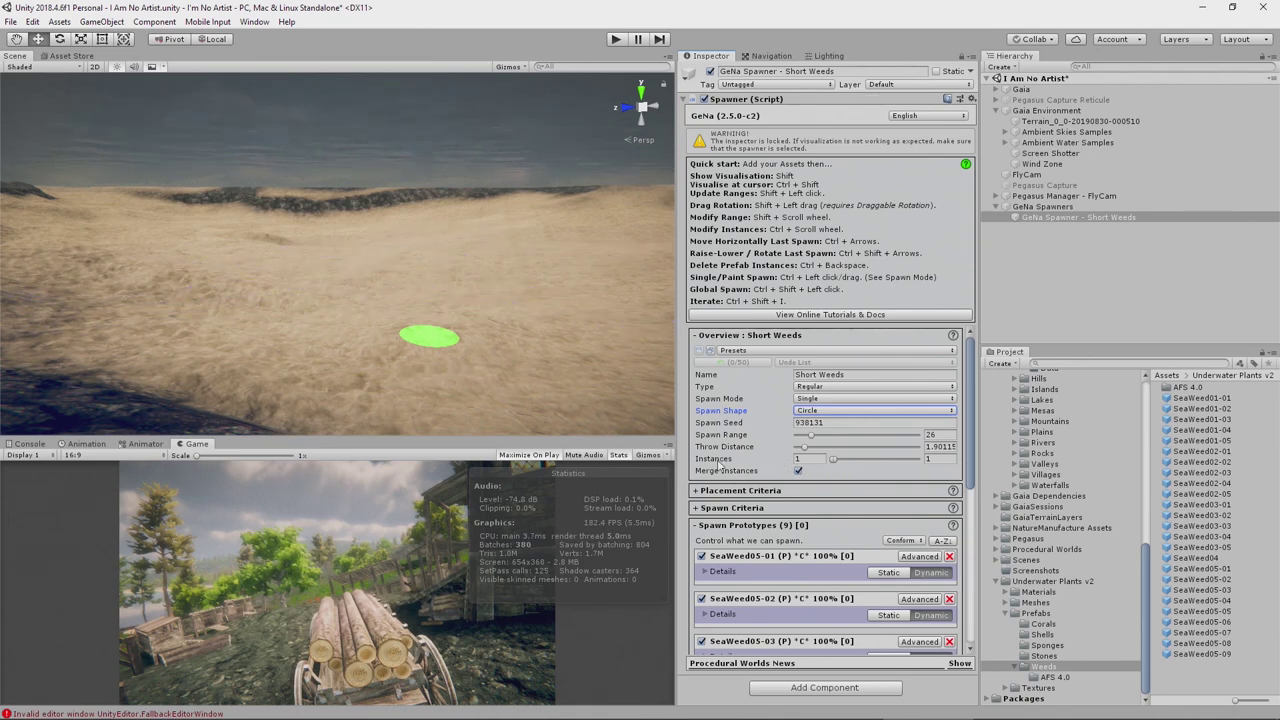
pyautogui.click(817, 458)
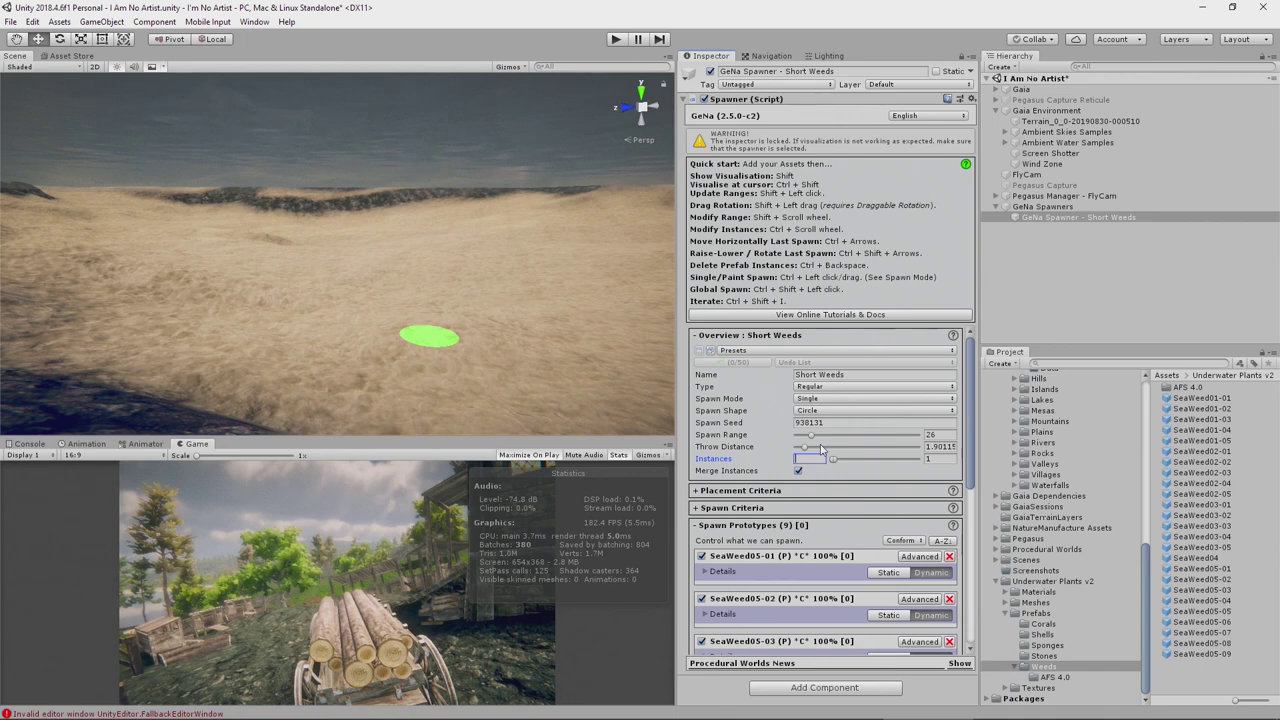
# Set Instances to 35–100 and spawn the first patch of 40 short weeds on the terrain.
pyautogui.press('Tab')
pyautogui.press('shift')
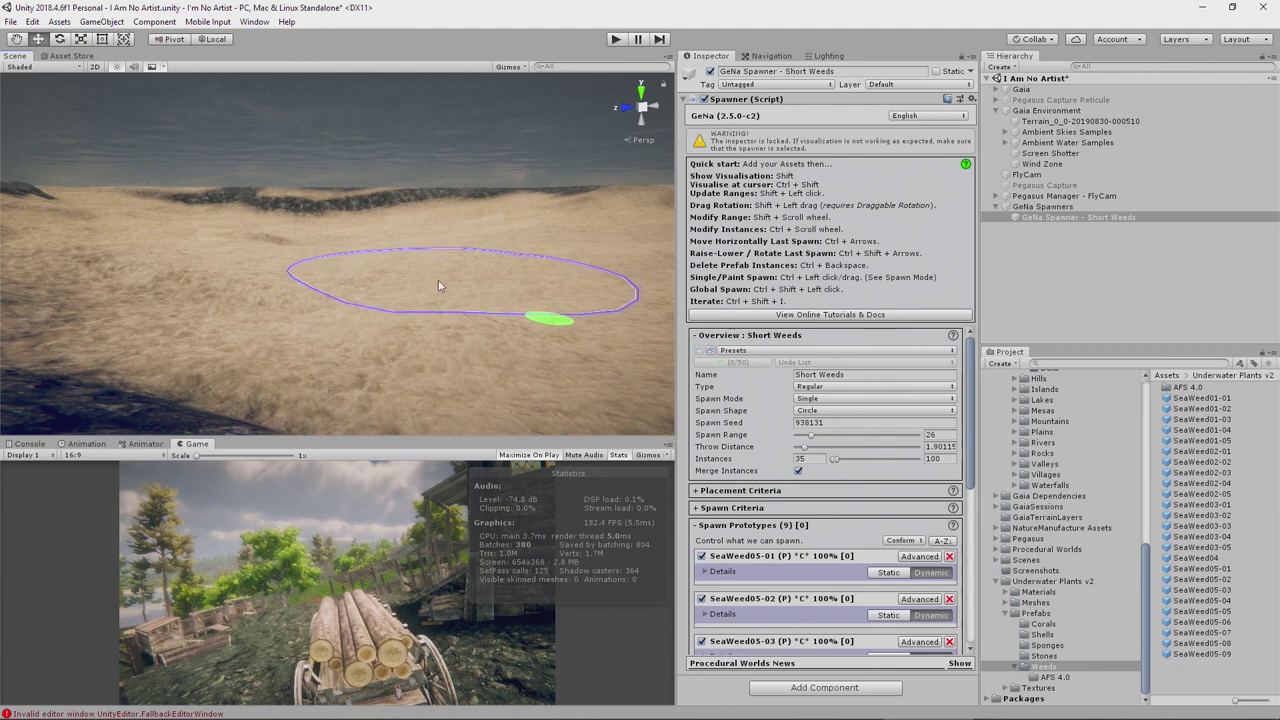
pyautogui.keyDown('ctrl'); pyautogui.click(455, 310); pyautogui.keyUp('ctrl')
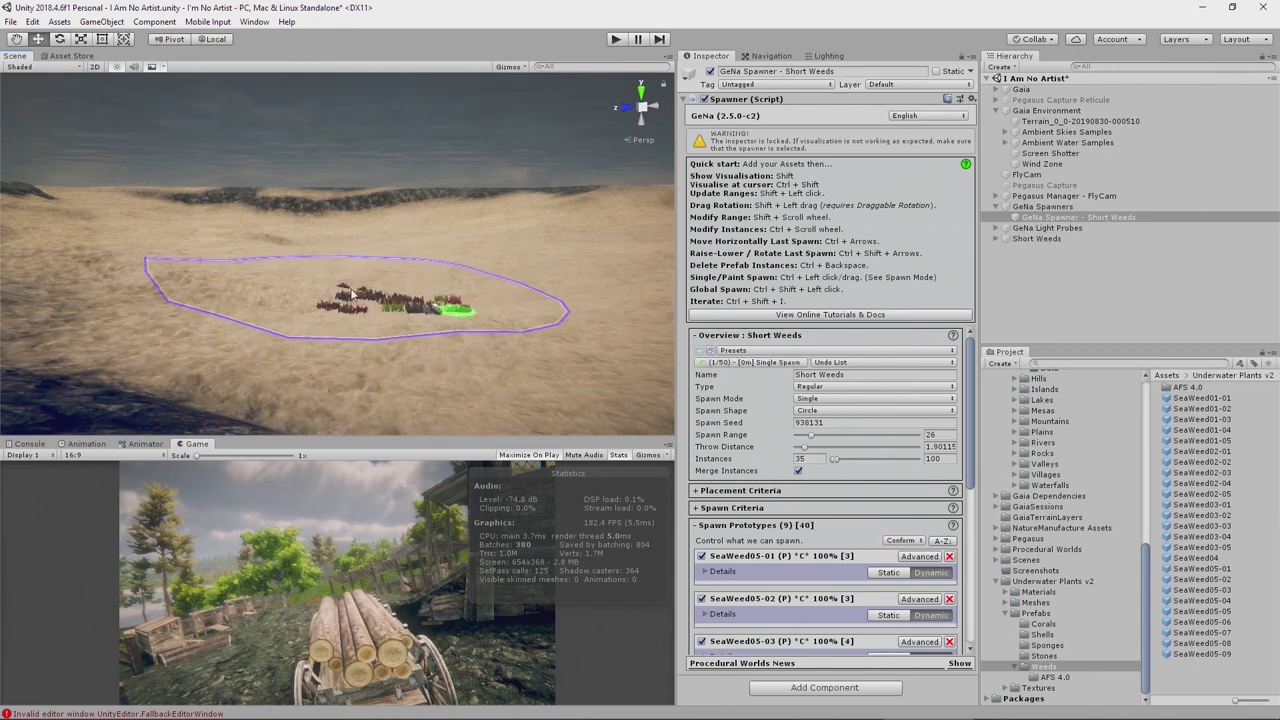
# Spawn several more short weed patches across the front, back and left of the terrain.
pyautogui.scroll(5, 300, 302)
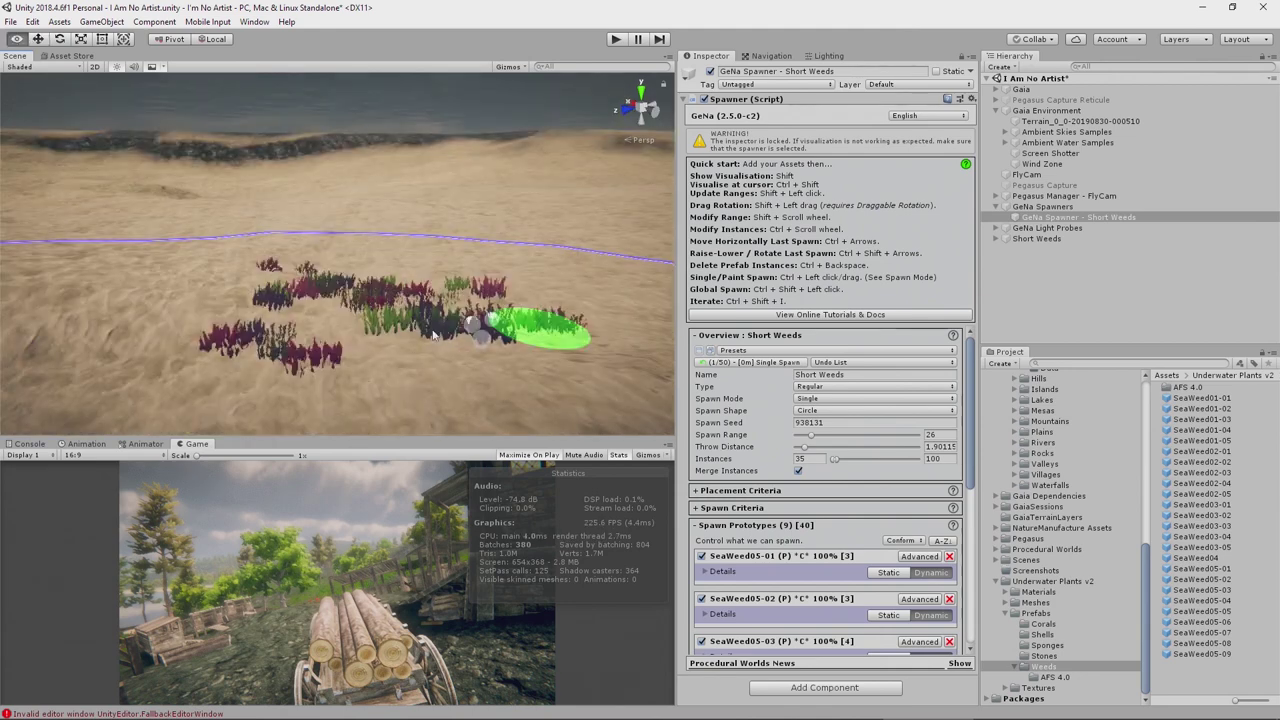
pyautogui.keyDown('ctrl'); pyautogui.click(466, 254); pyautogui.keyUp('ctrl')
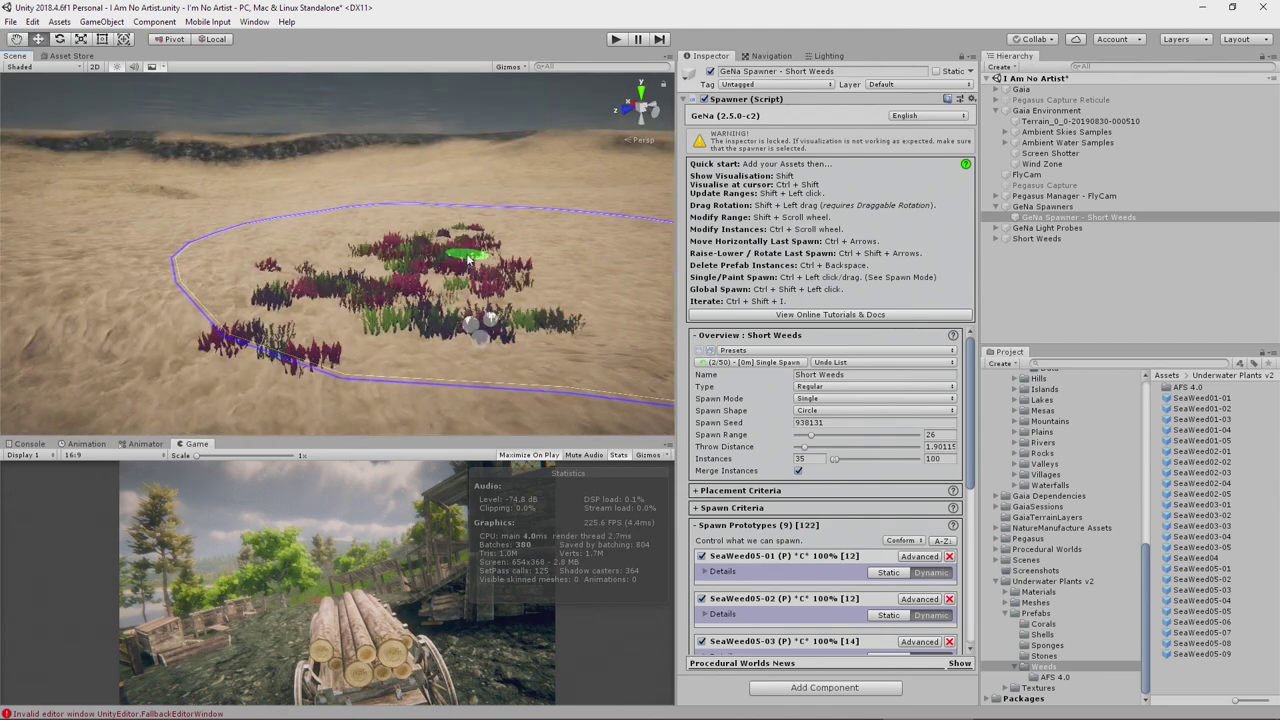
pyautogui.keyDown('ctrl'); pyautogui.click(320, 235); pyautogui.keyUp('ctrl')
pyautogui.keyDown('ctrl'); pyautogui.click(213, 300); pyautogui.keyUp('ctrl')
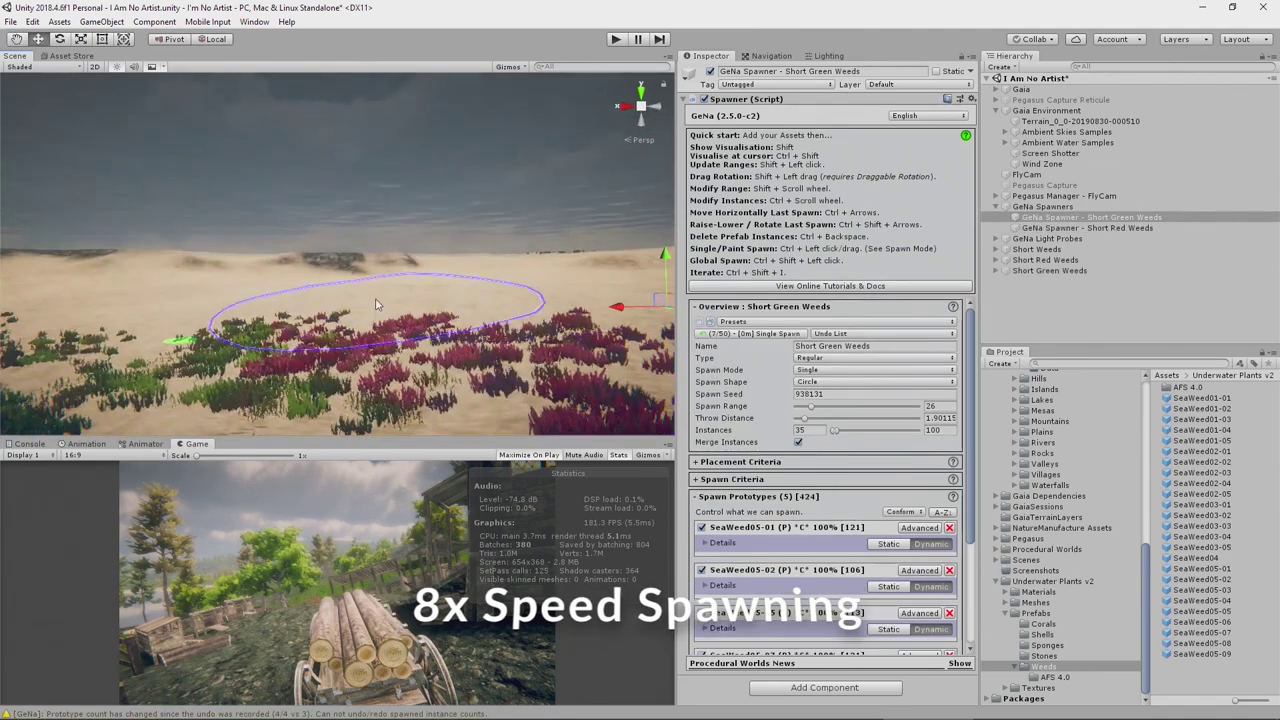
pyautogui.keyDown('ctrl'); pyautogui.click(420, 308); pyautogui.keyUp('ctrl')
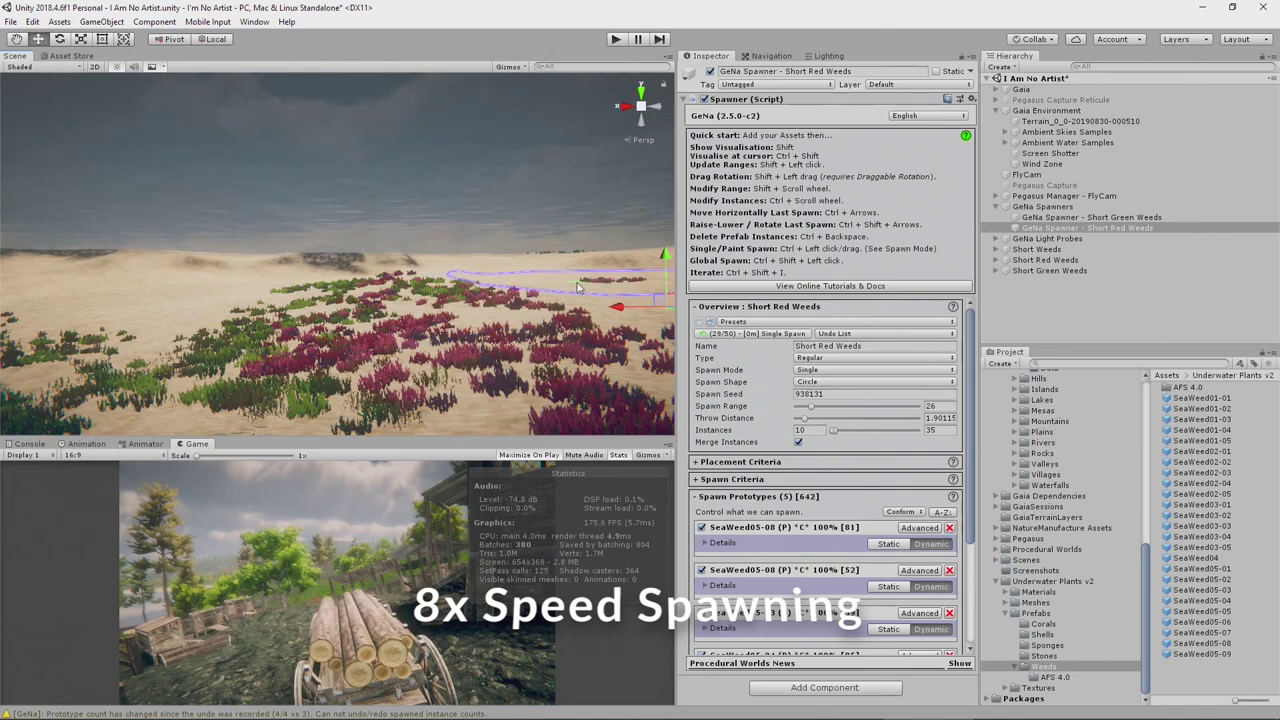
# Alternate between the Short Green Weeds and Short Red Weeds spawners, adding more green patches.
pyautogui.click(1090, 217)
pyautogui.keyDown('ctrl'); pyautogui.click(480, 277); pyautogui.keyUp('ctrl')
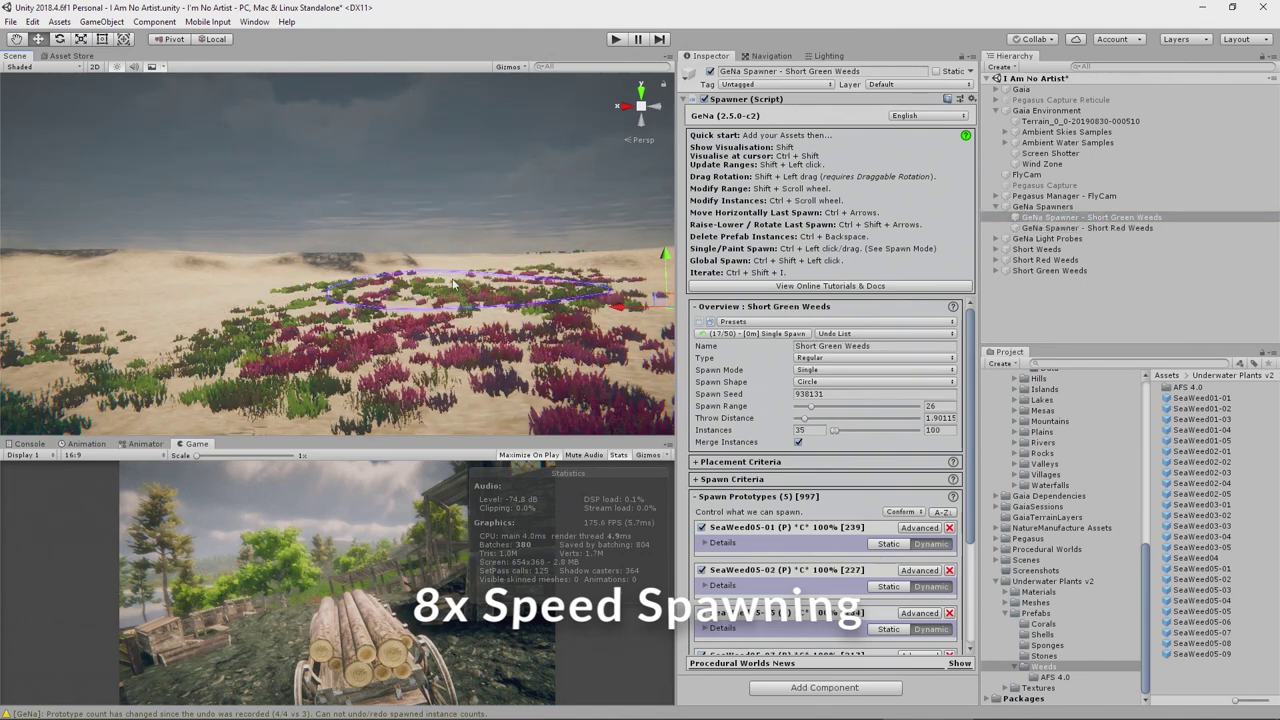
pyautogui.click(1087, 228)
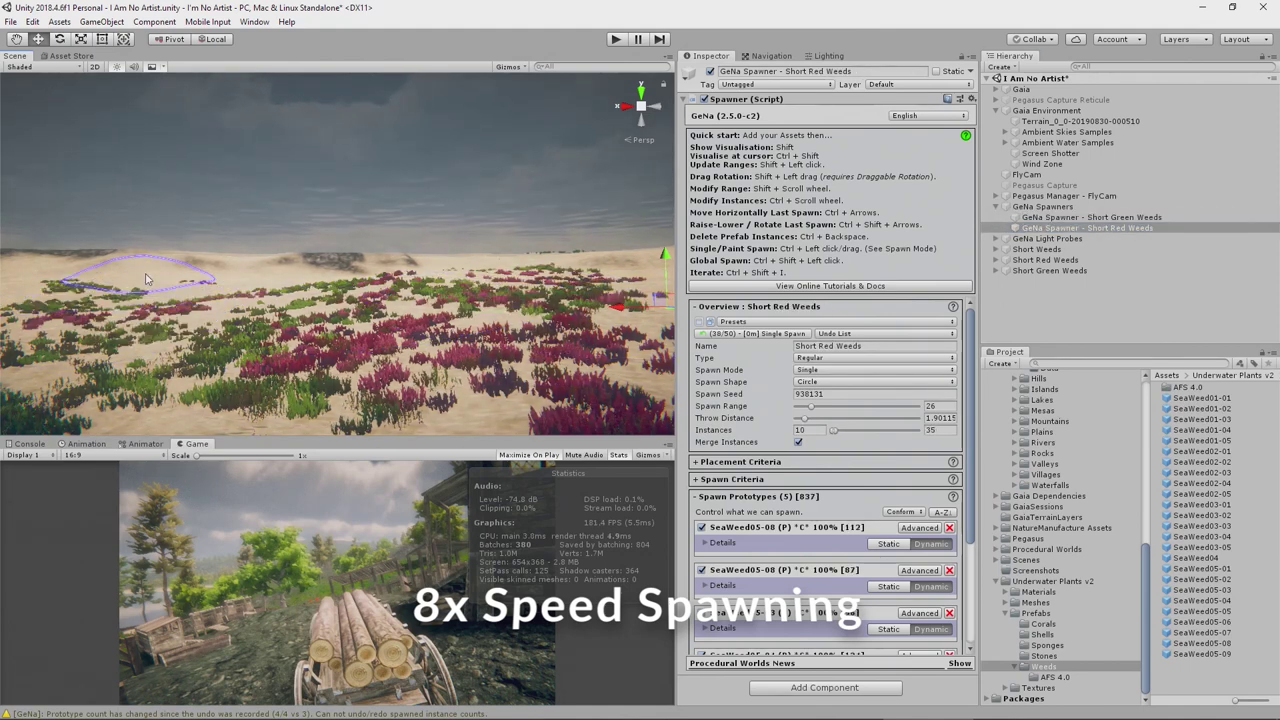
pyautogui.click(1090, 217)
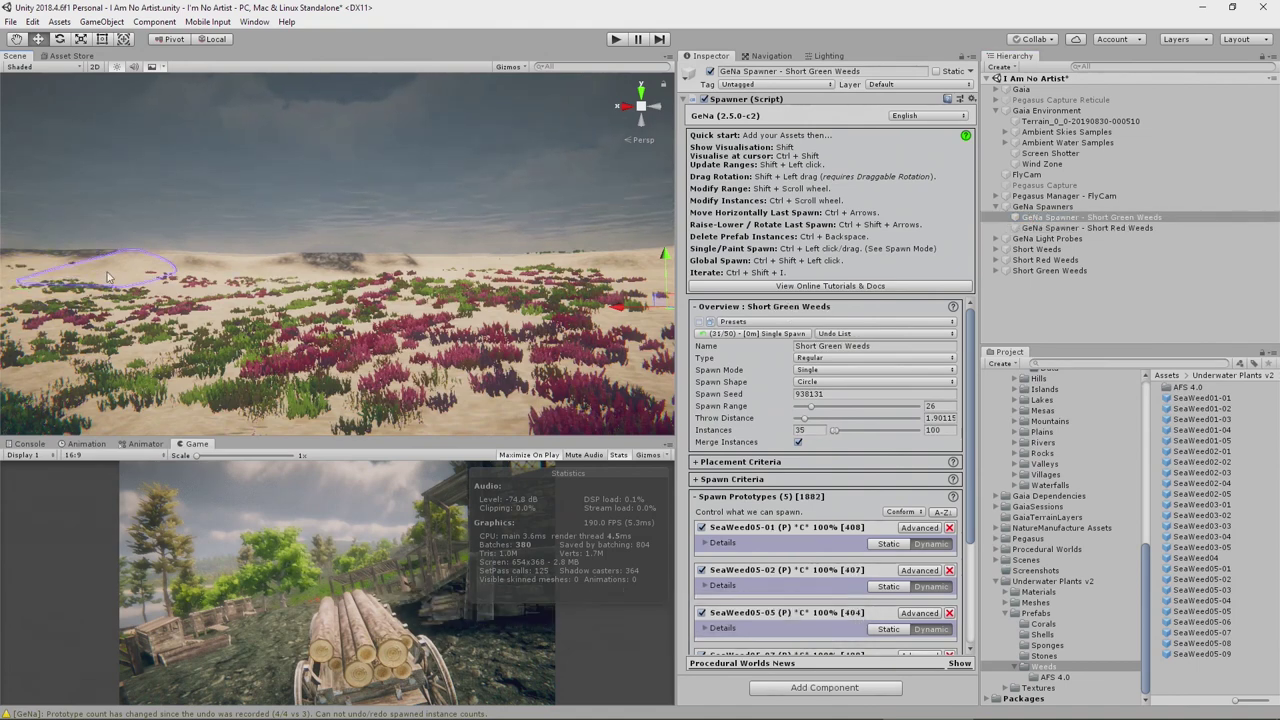
pyautogui.keyDown('ctrl'); pyautogui.click(322, 298); pyautogui.keyUp('ctrl')
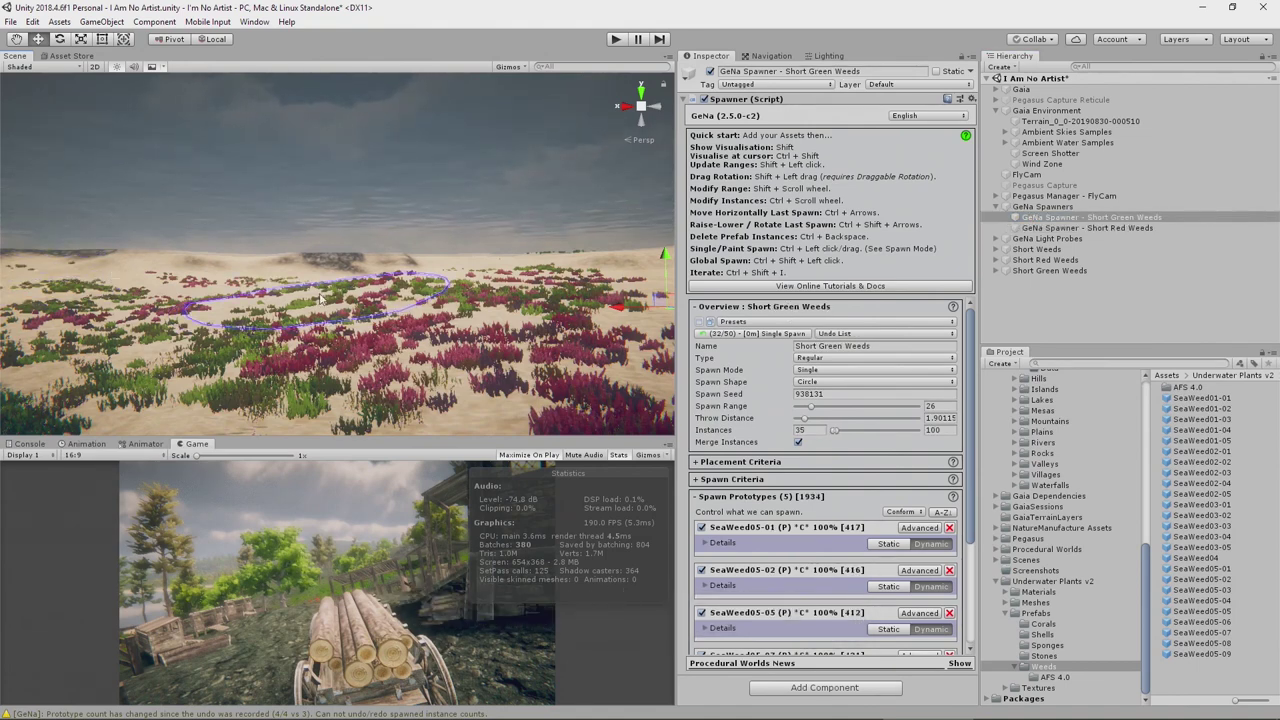
pyautogui.scroll(3, 322, 298)
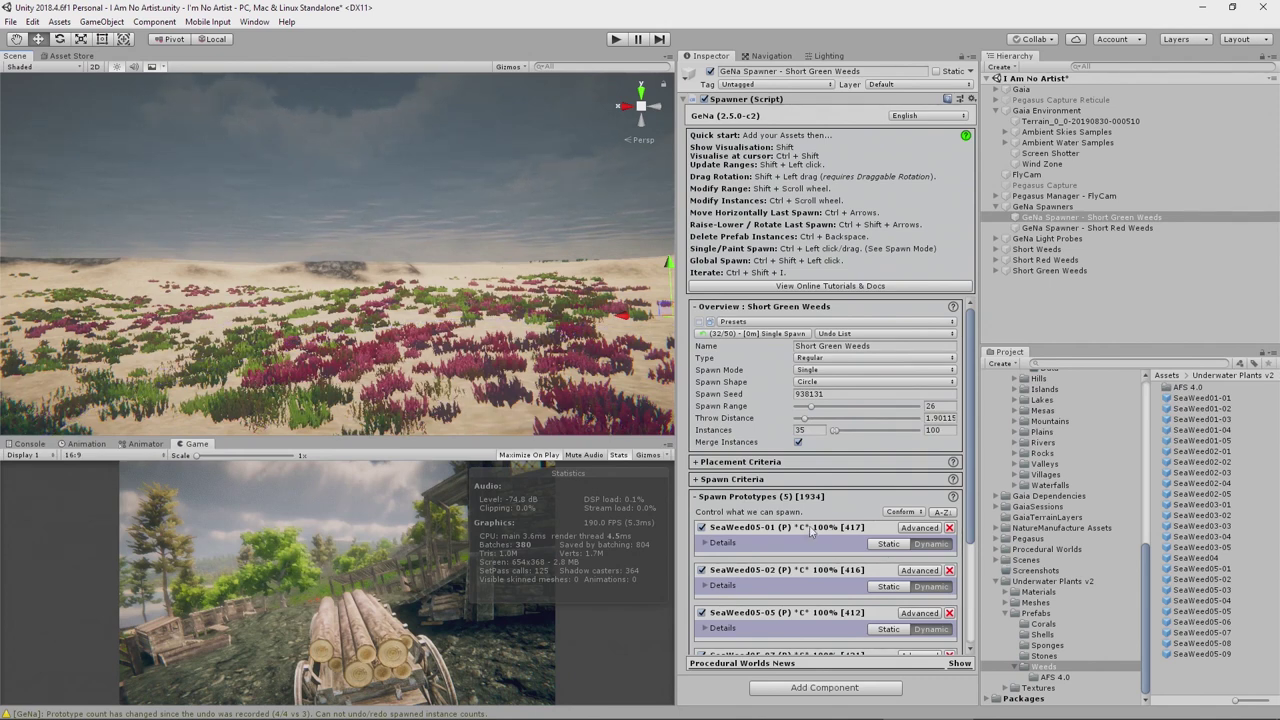
pyautogui.click(1070, 229)
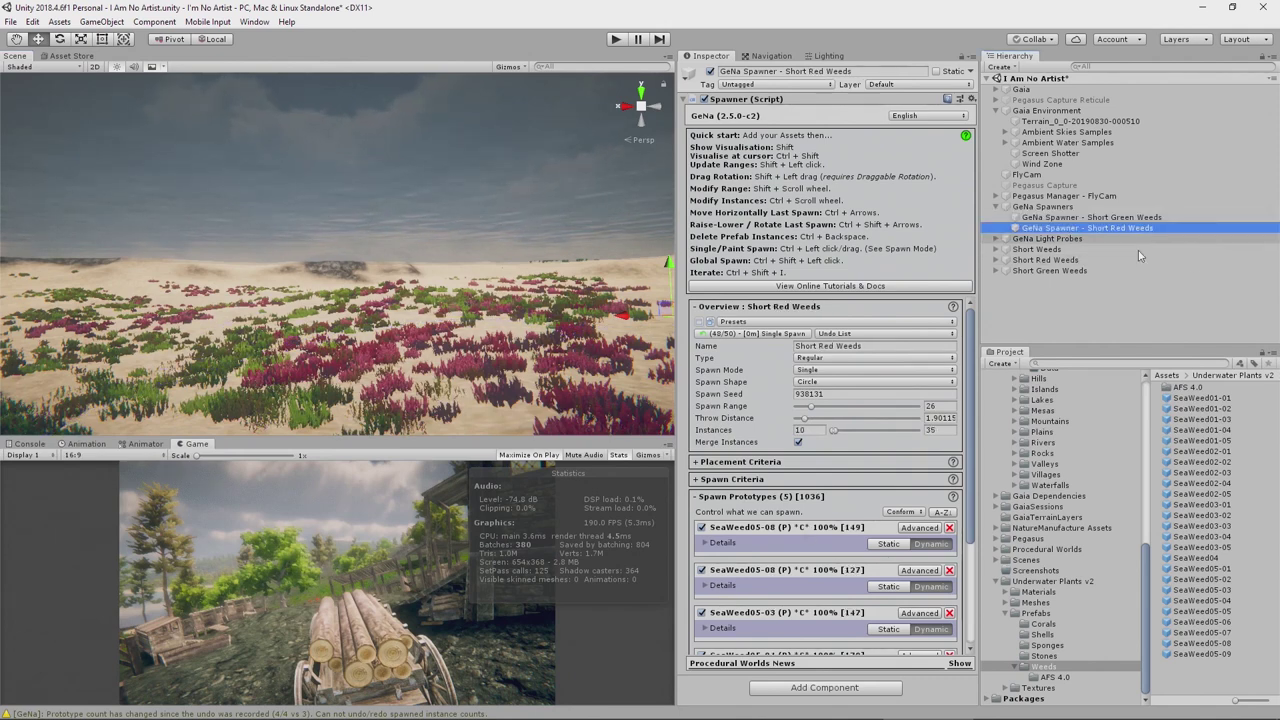
# Duplicate the Short Red Weeds spawner and add prefabs SeaWeed01-01 through SeaWeed02-05 as Structure prototypes.
pyautogui.hotkey('ctrl', 'd')
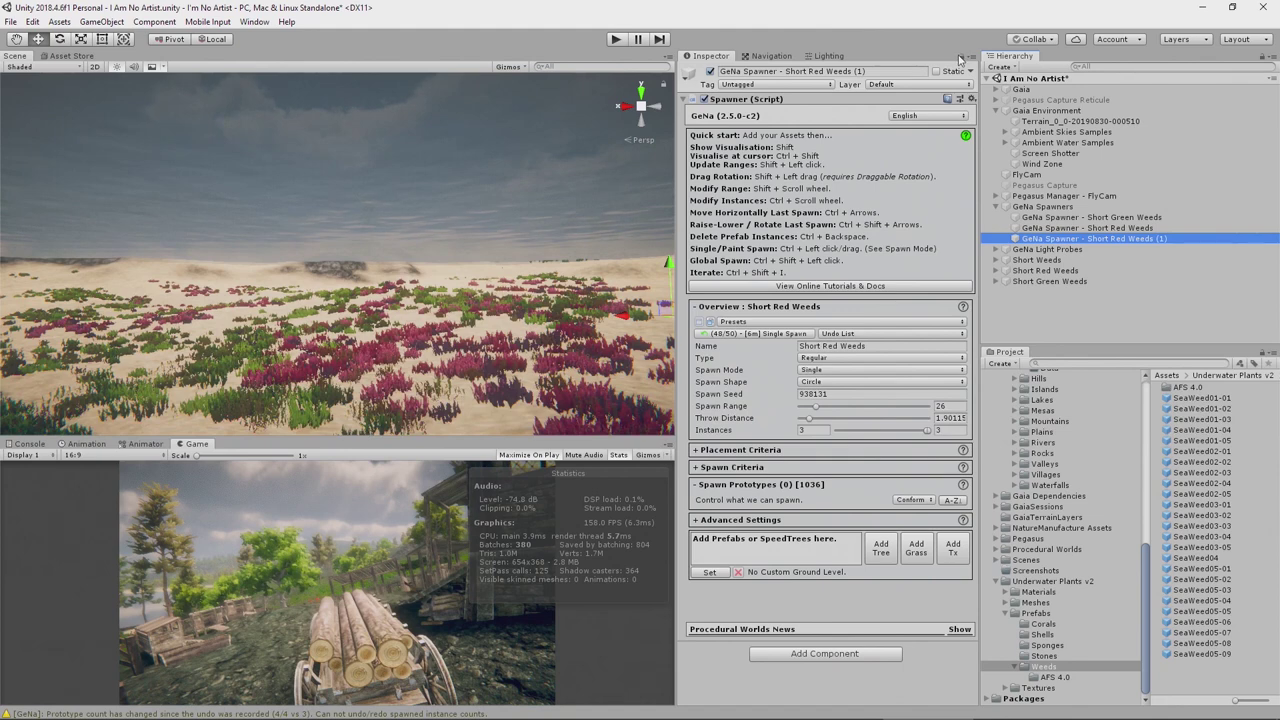
pyautogui.click(959, 58)
pyautogui.click(1207, 399)
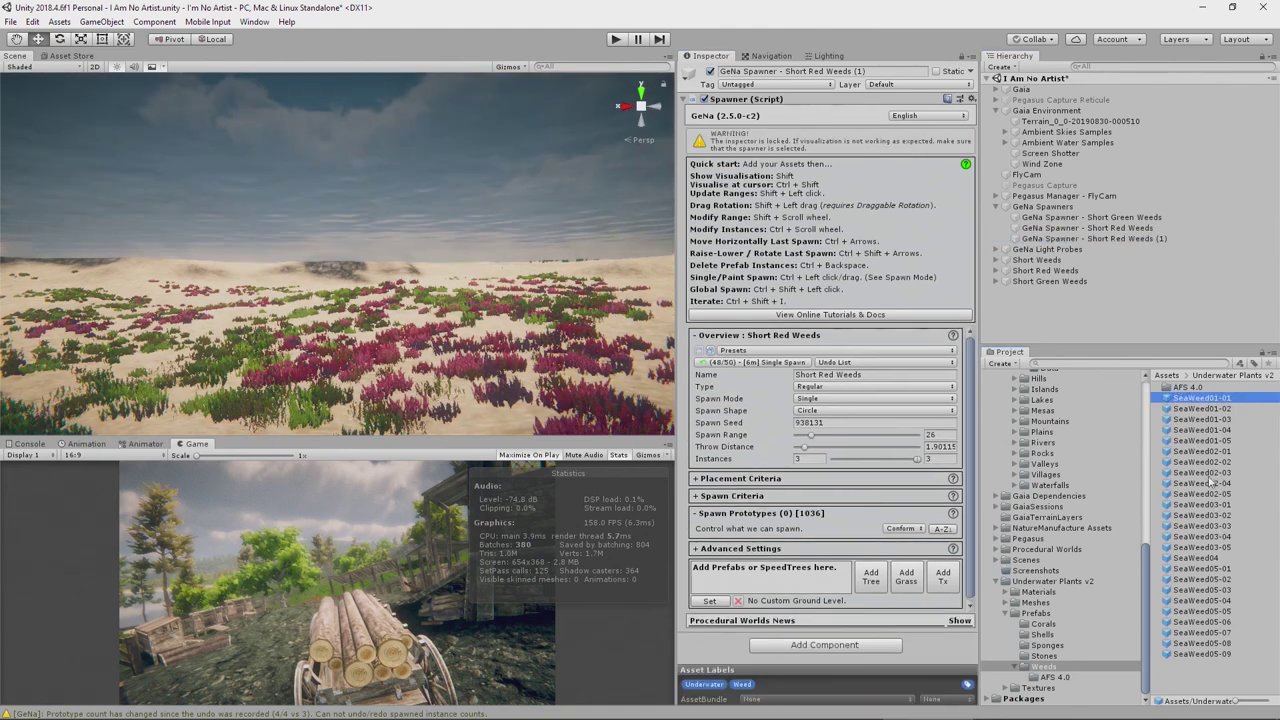
pyautogui.keyDown('shift'); pyautogui.click(1214, 495); pyautogui.keyUp('shift')
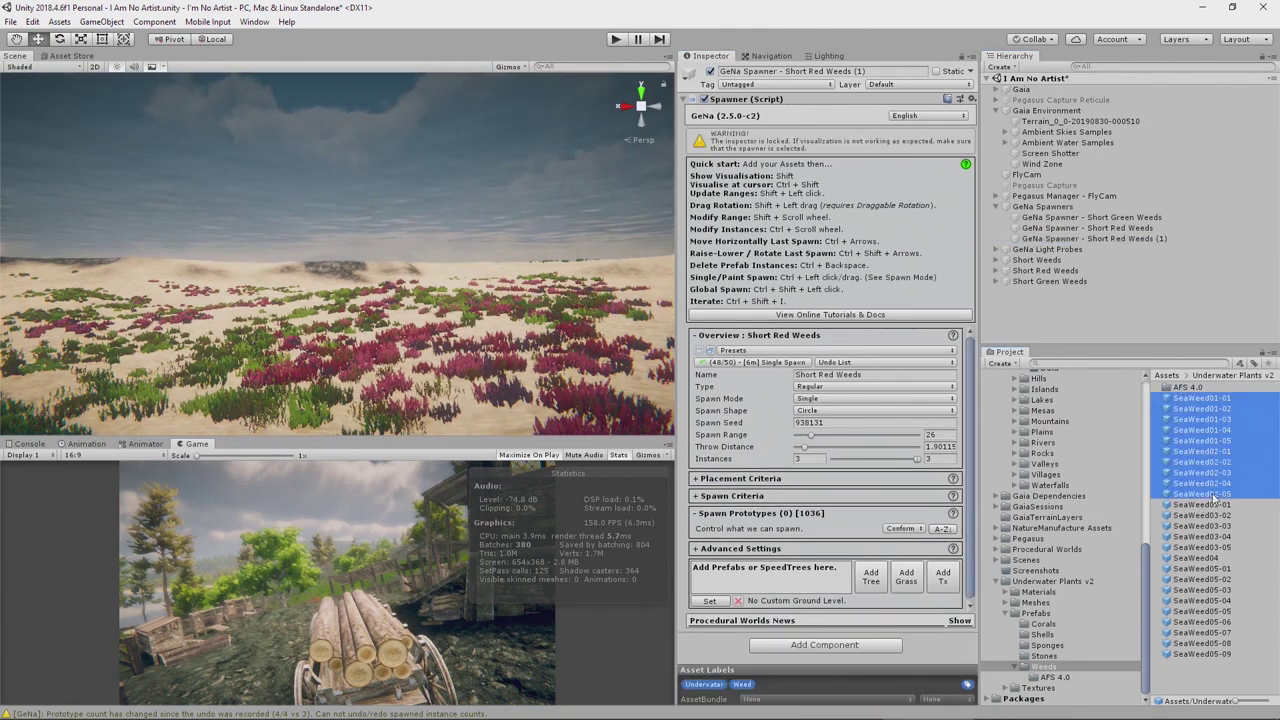
pyautogui.moveTo(1207, 497); pyautogui.dragTo(922, 600)
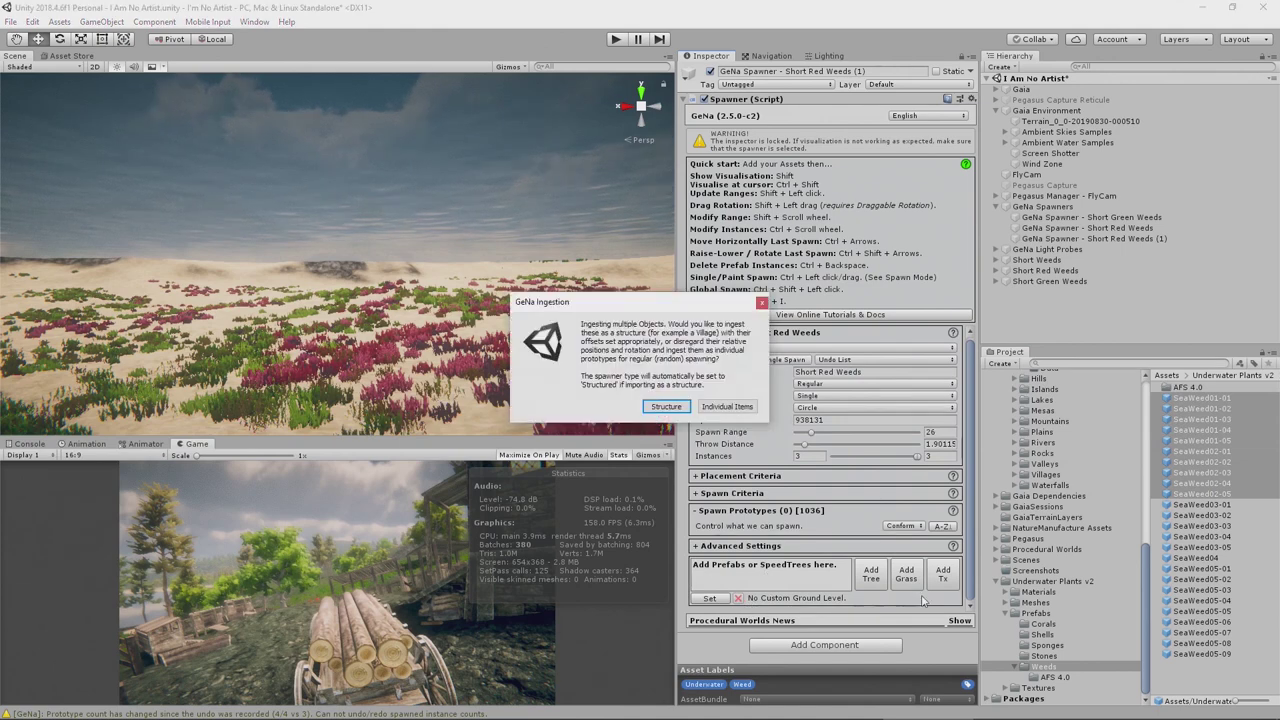
pyautogui.click(668, 406)
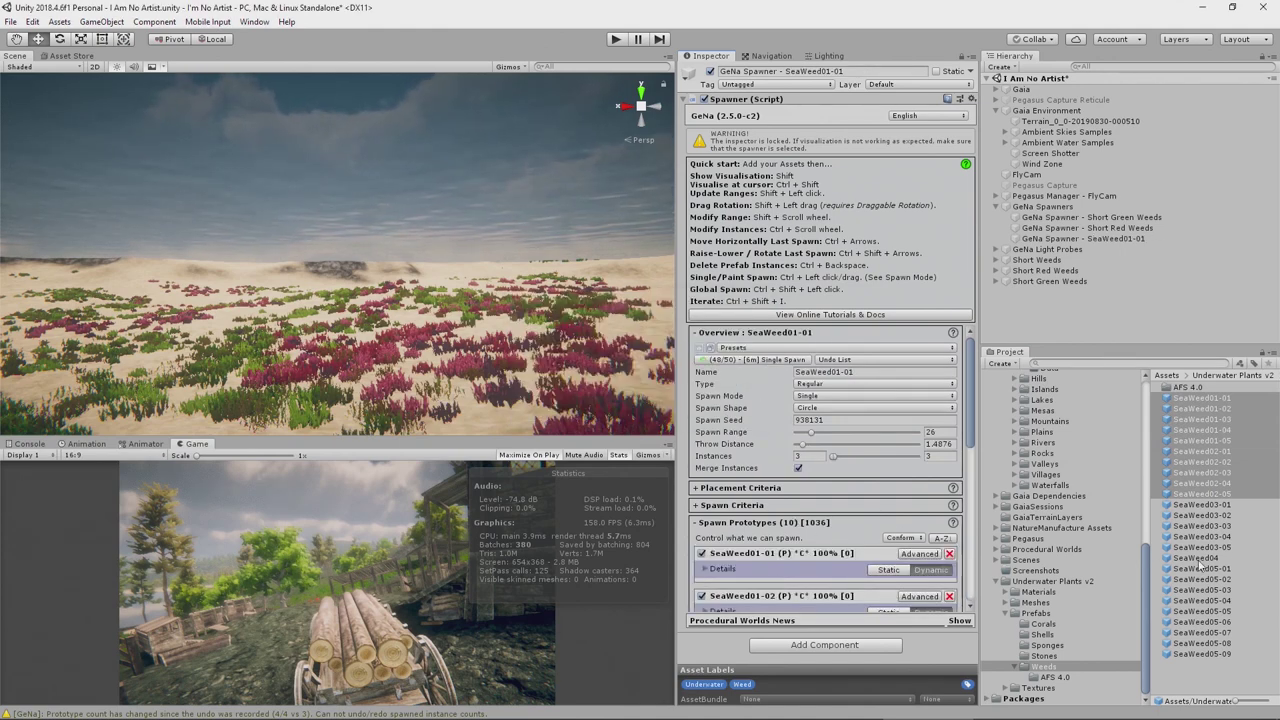
pyautogui.scroll(-6, 782, 608)
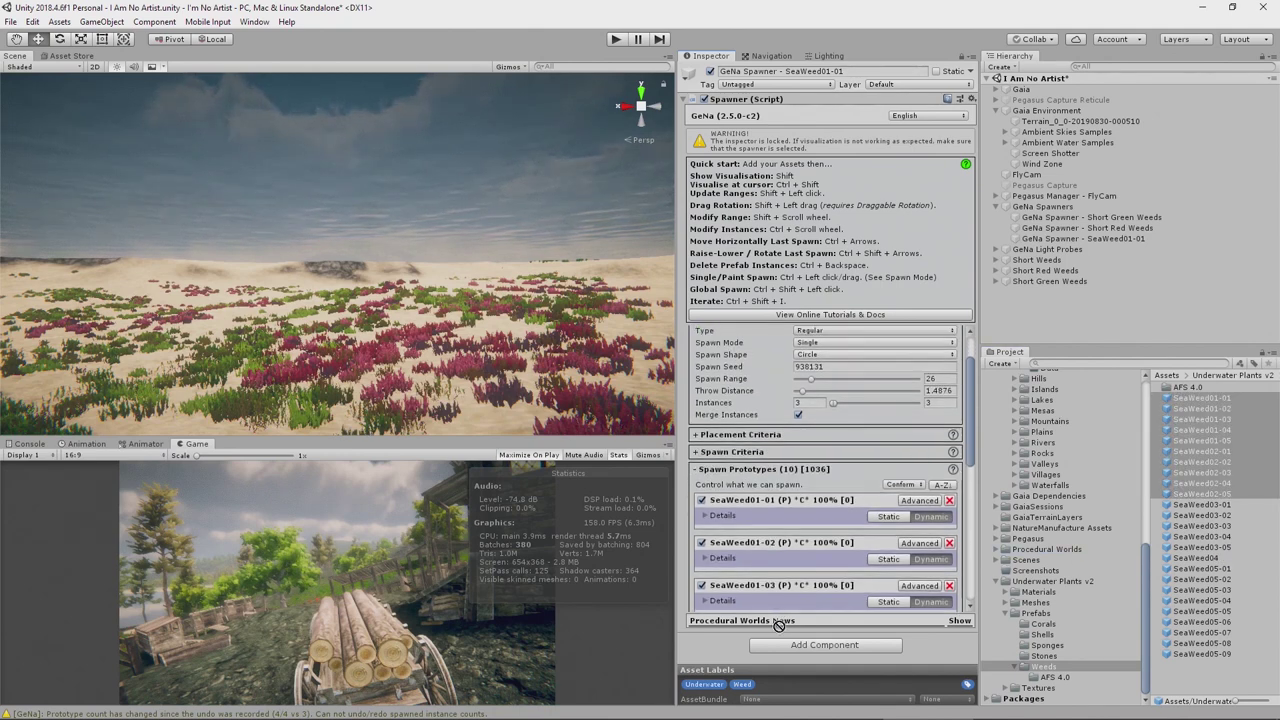
pyautogui.scroll(-12, 782, 608)
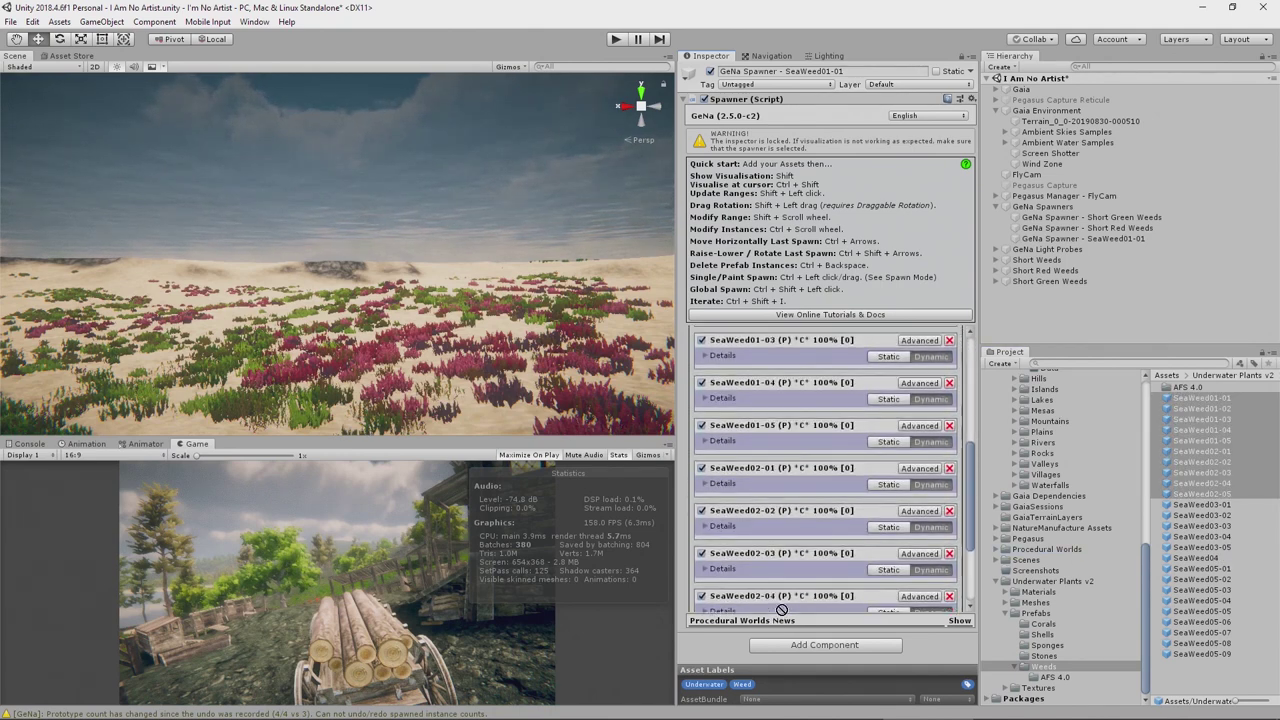
pyautogui.scroll(-4, 782, 608)
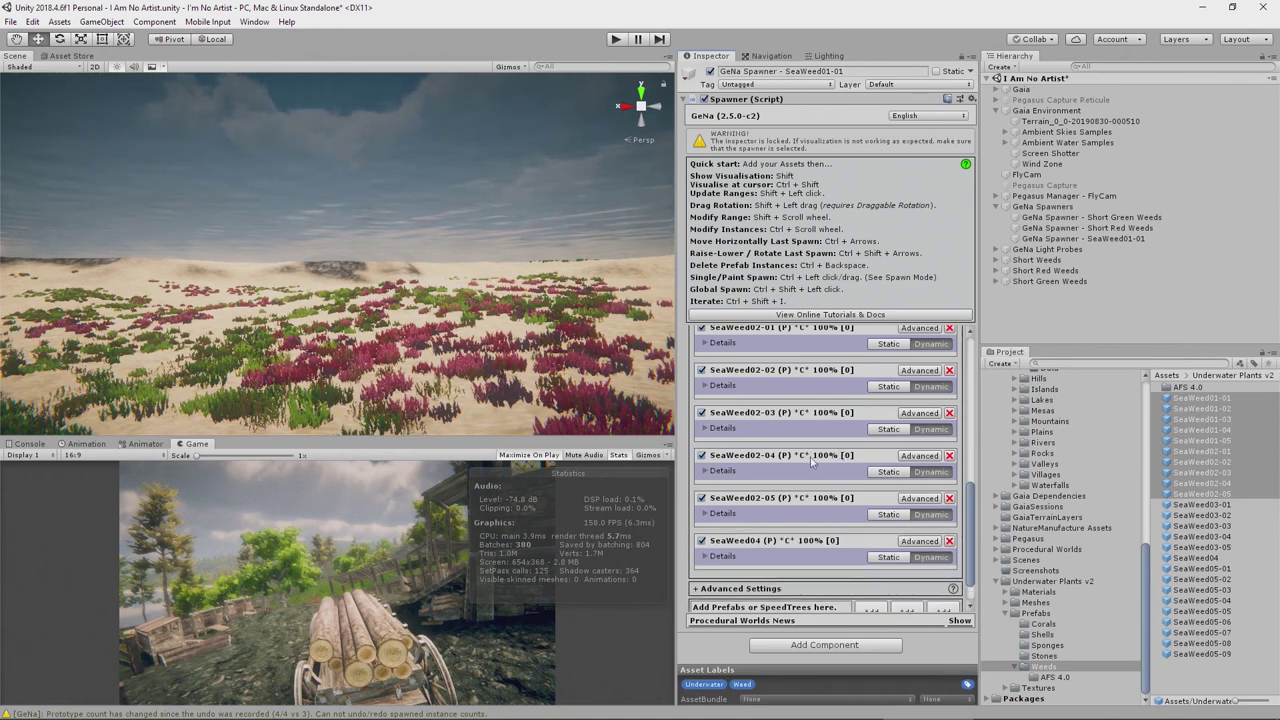
# Expand the SeaWeed01-01 prototype details and turn off conforming to the slope.
pyautogui.scroll(6, 808, 478)
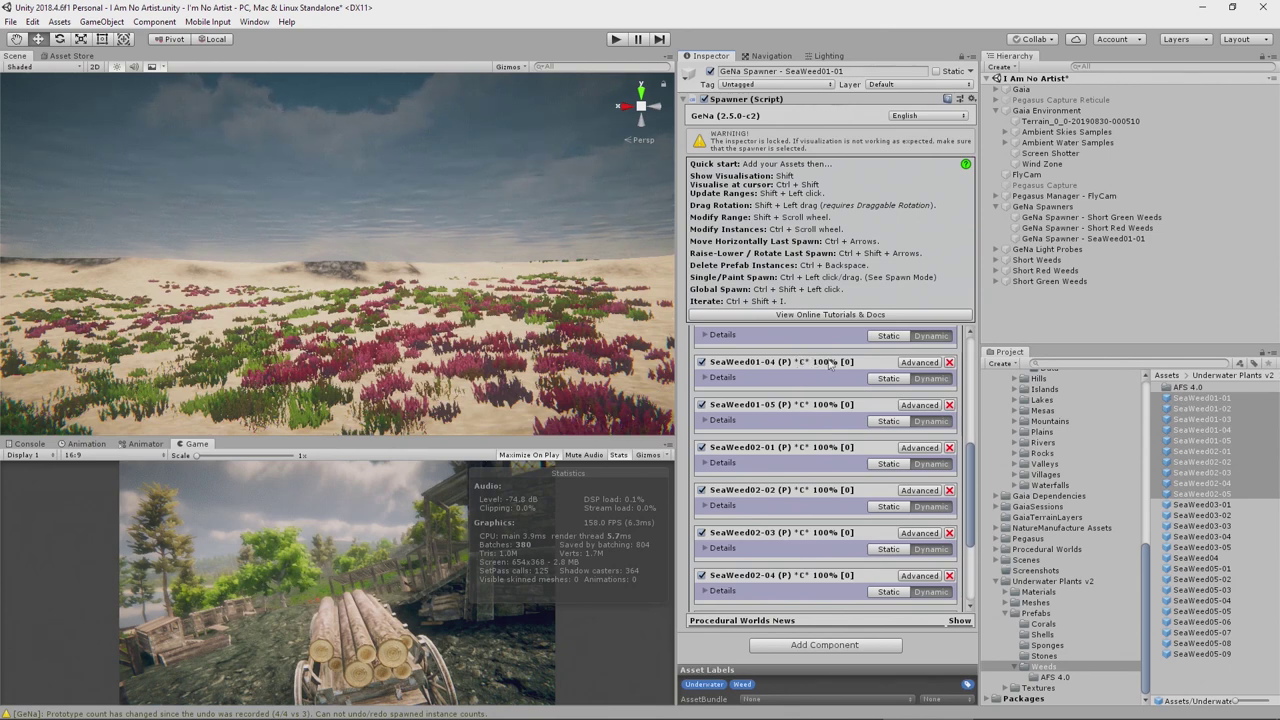
pyautogui.scroll(12, 832, 428)
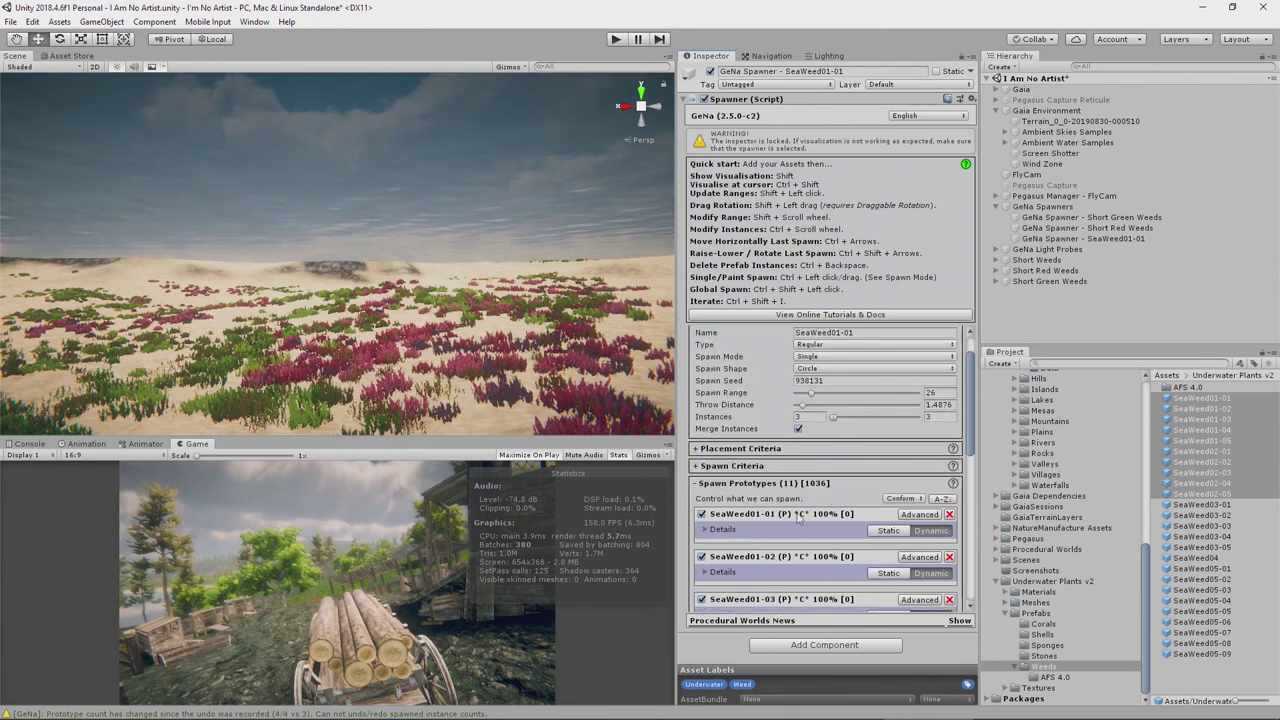
pyautogui.click(704, 530)
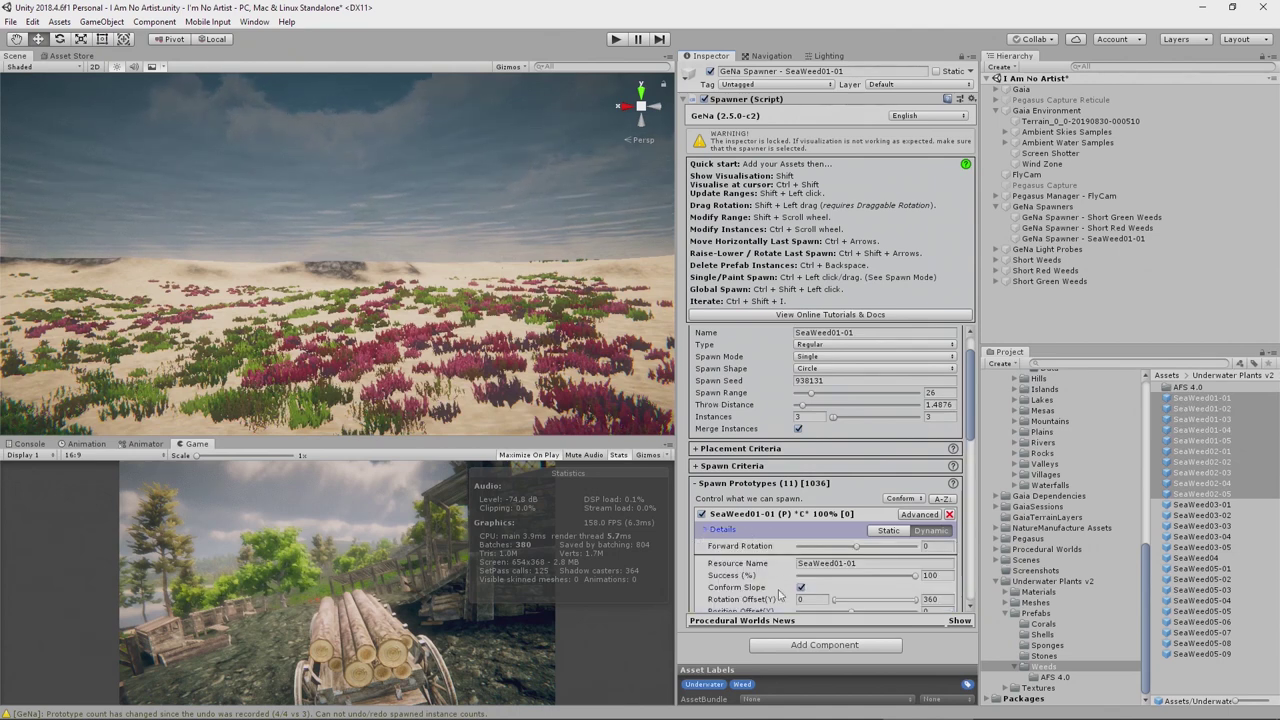
pyautogui.click(908, 499)
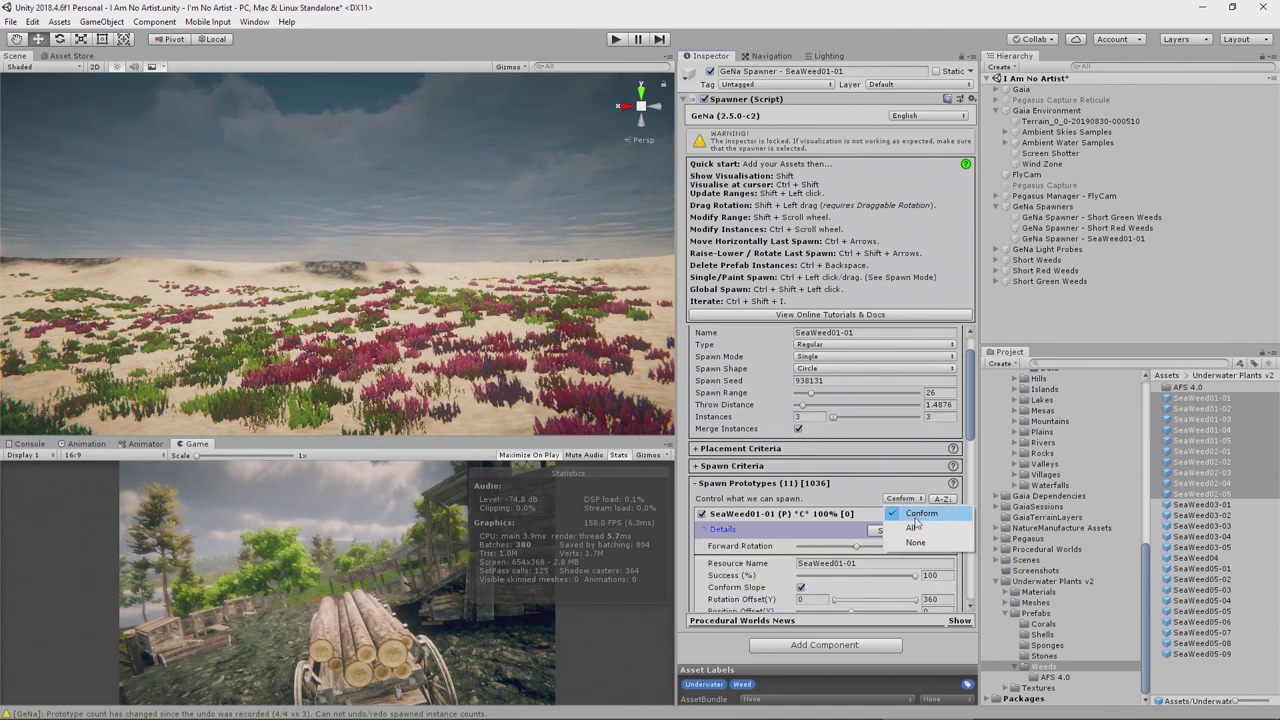
pyautogui.click(905, 538)
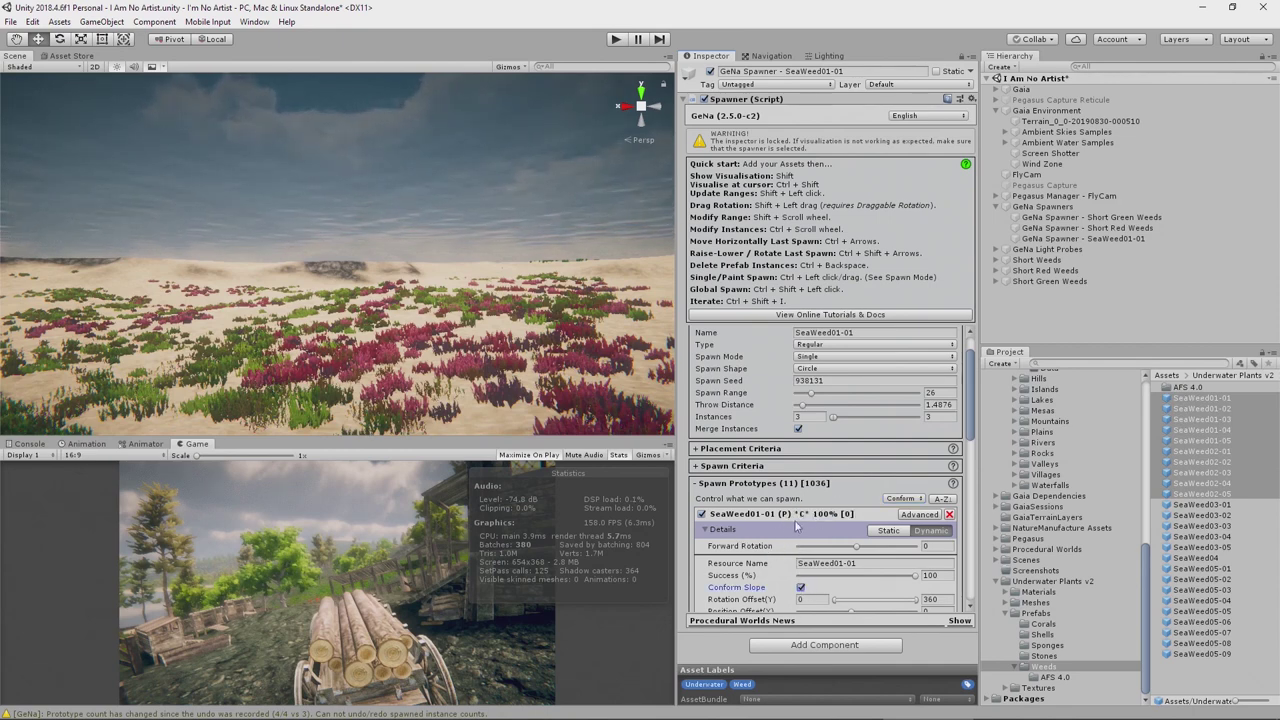
# Collapse the SeaWeed01-01 details and scroll back up to the Overview section.
pyautogui.scroll(-5, 765, 565)
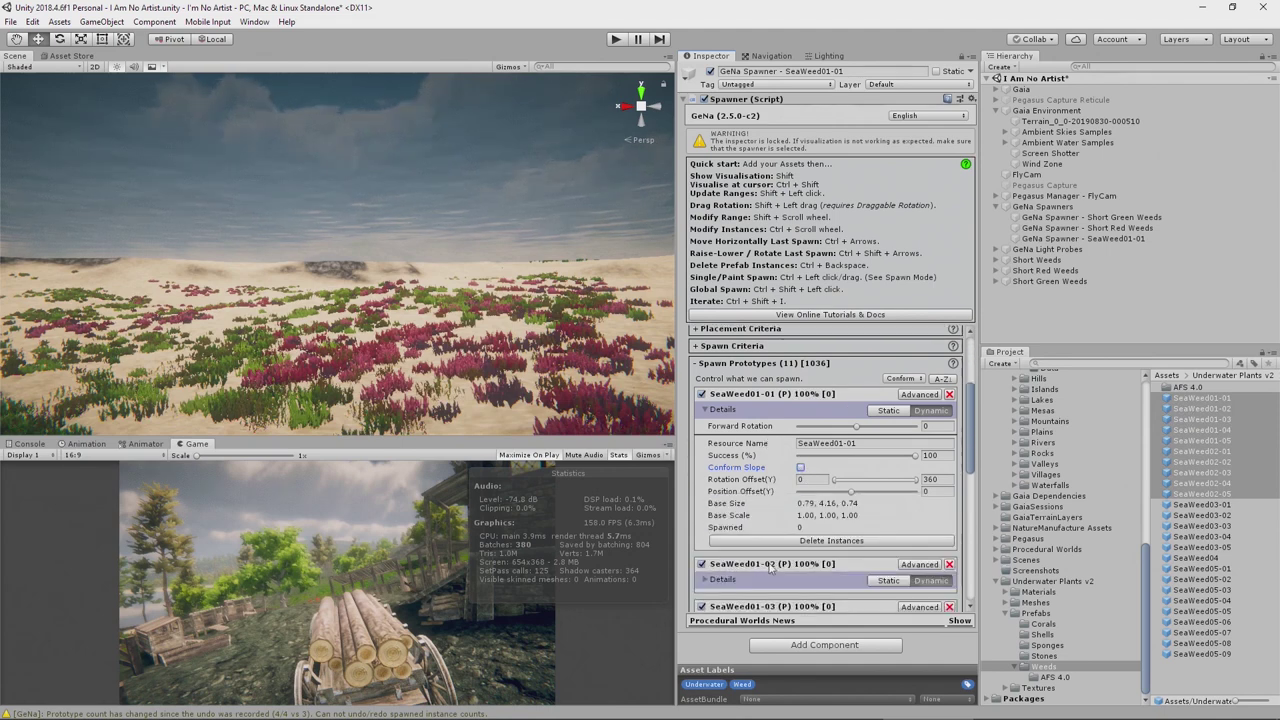
pyautogui.scroll(-3, 815, 555)
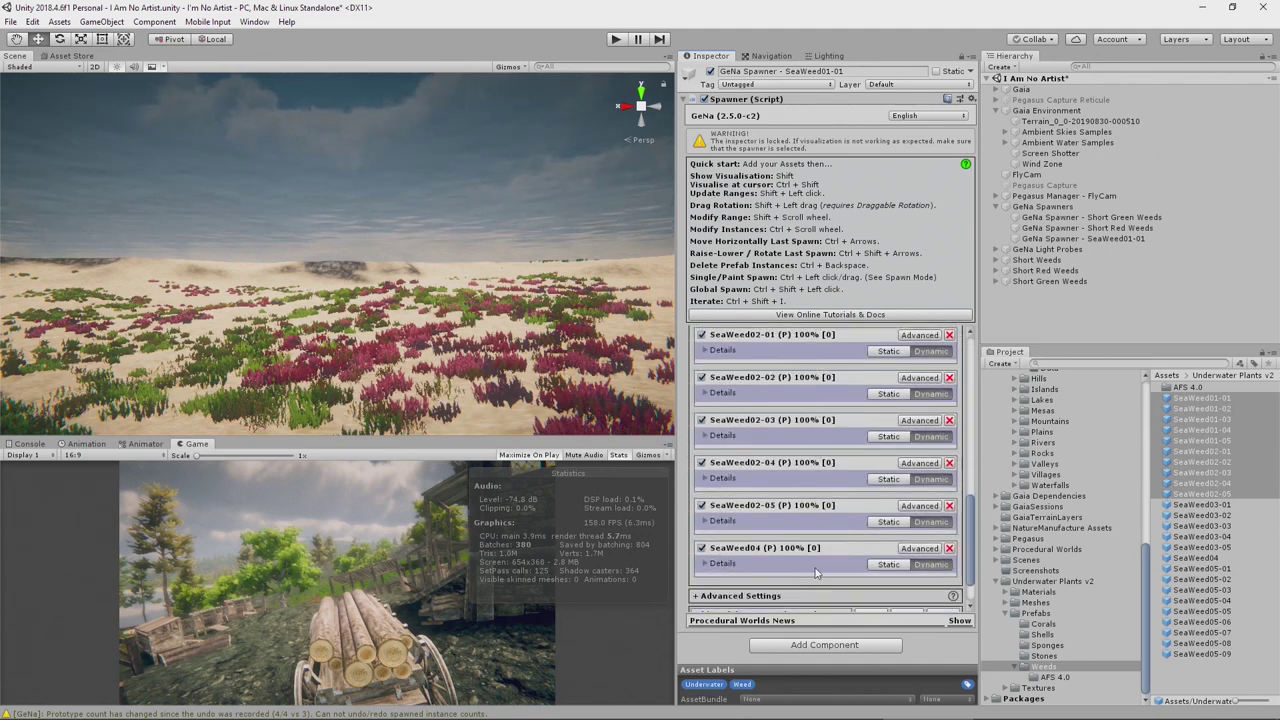
pyautogui.scroll(5, 815, 555)
pyautogui.scroll(2, 704, 452)
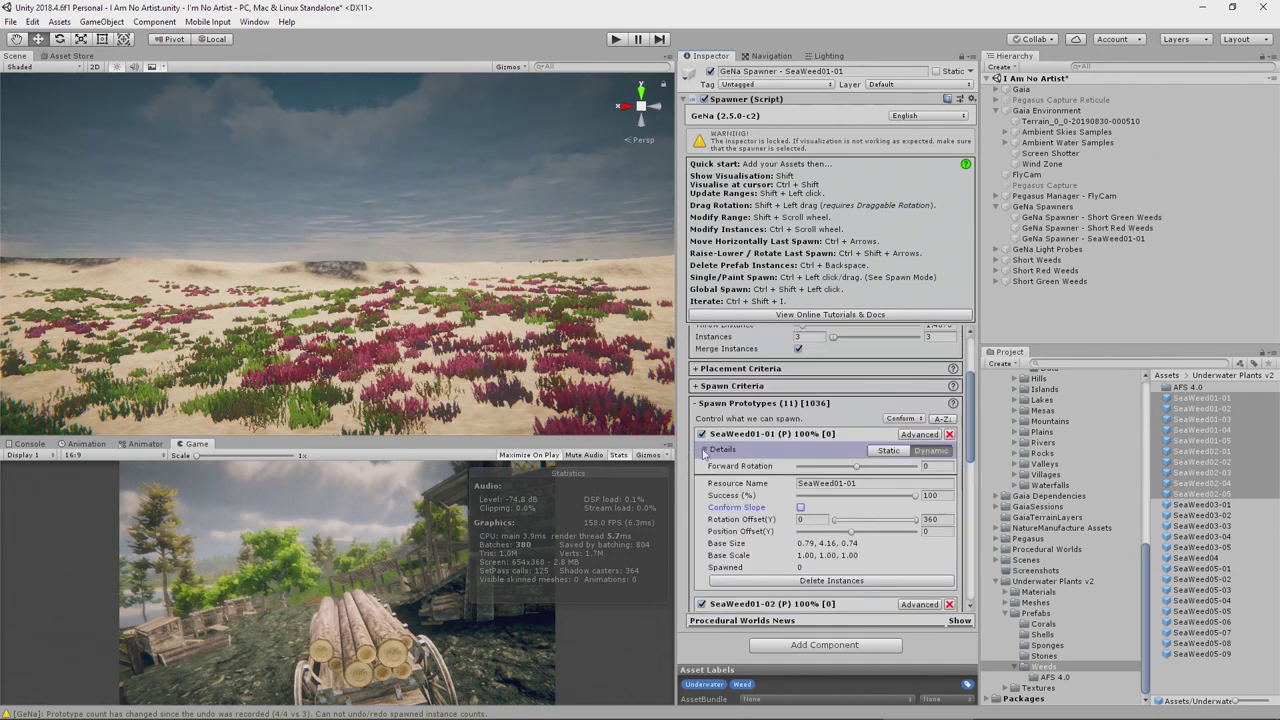
pyautogui.click(704, 452)
pyautogui.scroll(3, 806, 522)
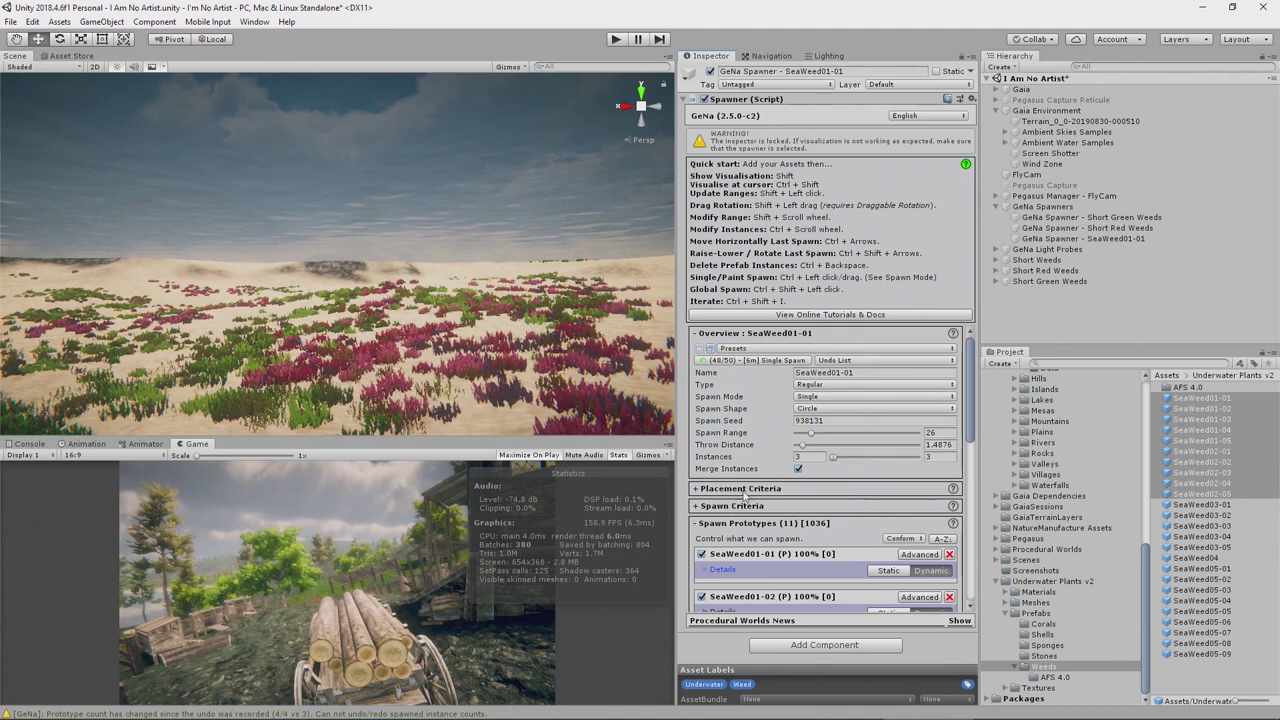
# Expand Spawn Criteria and drag Max Slope from 12.5 up to 38.5.
pyautogui.click(697, 506)
pyautogui.scroll(-2, 815, 510)
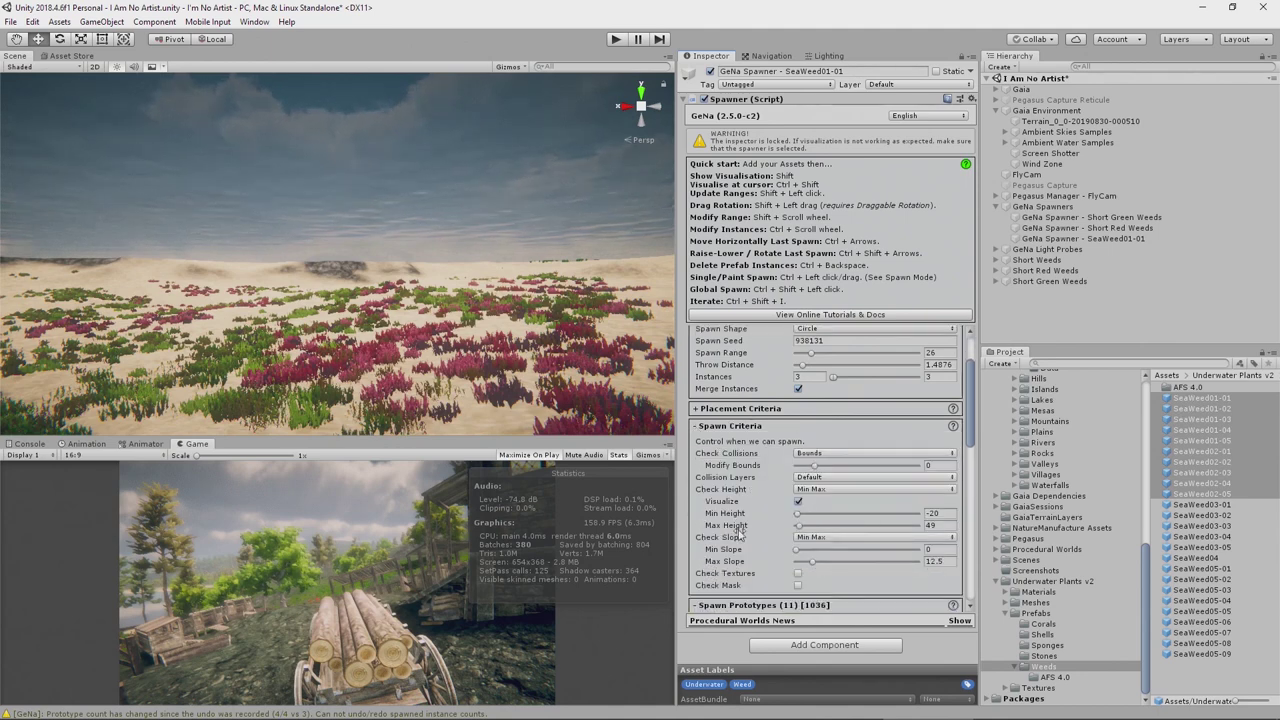
pyautogui.scroll(-1, 738, 530)
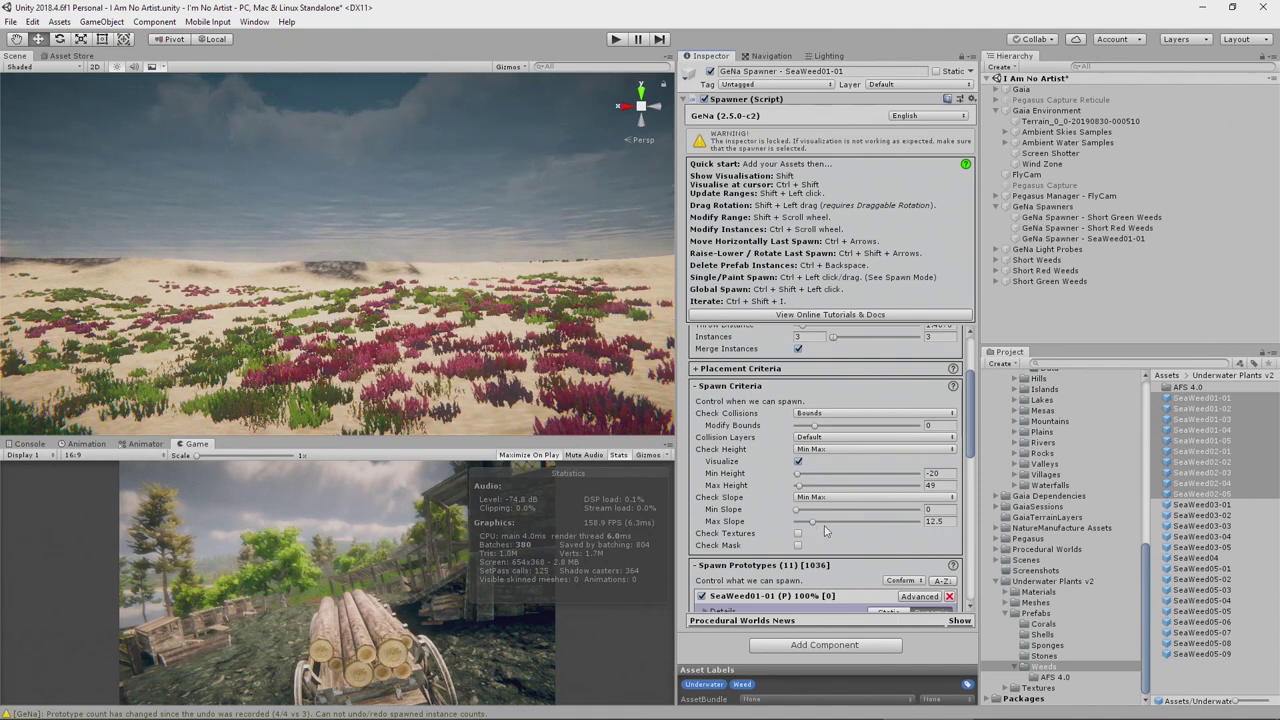
pyautogui.moveTo(813, 528); pyautogui.dragTo(823, 527)
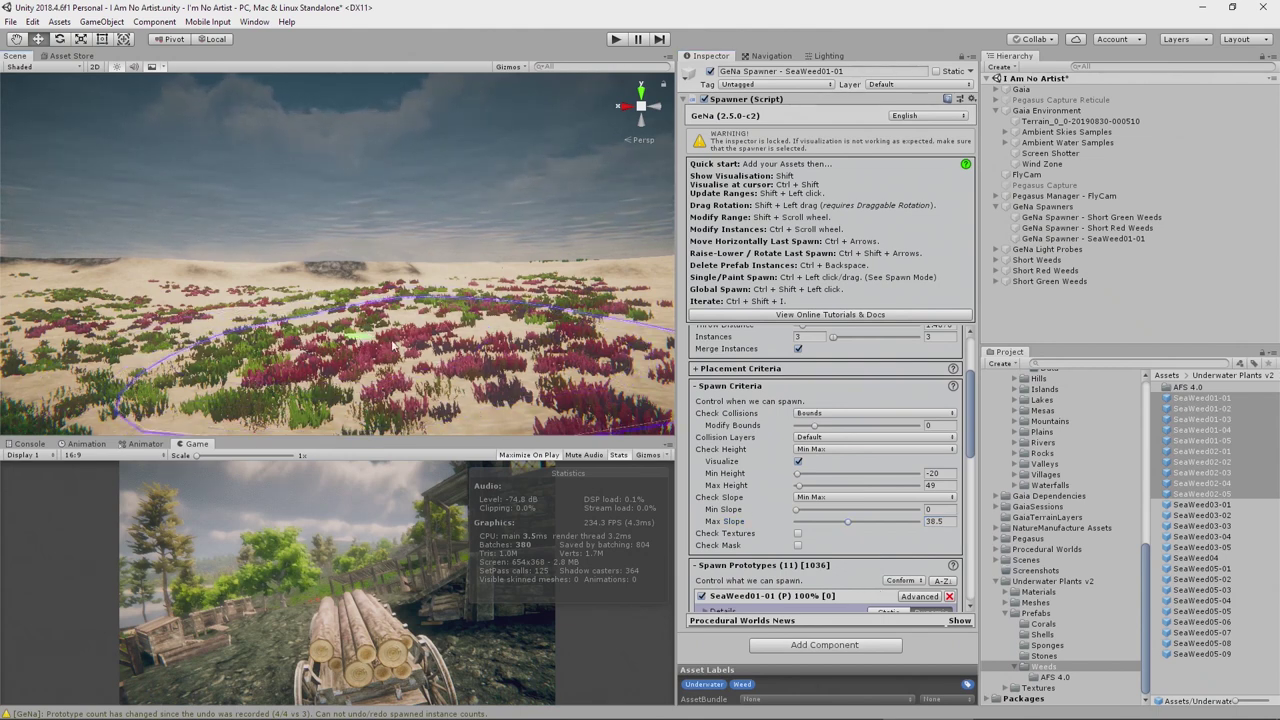
# Keep the SeaWeed01-01 spawner type Regular and rename it 'Green Tall Weeds'.
pyautogui.click(1060, 240)
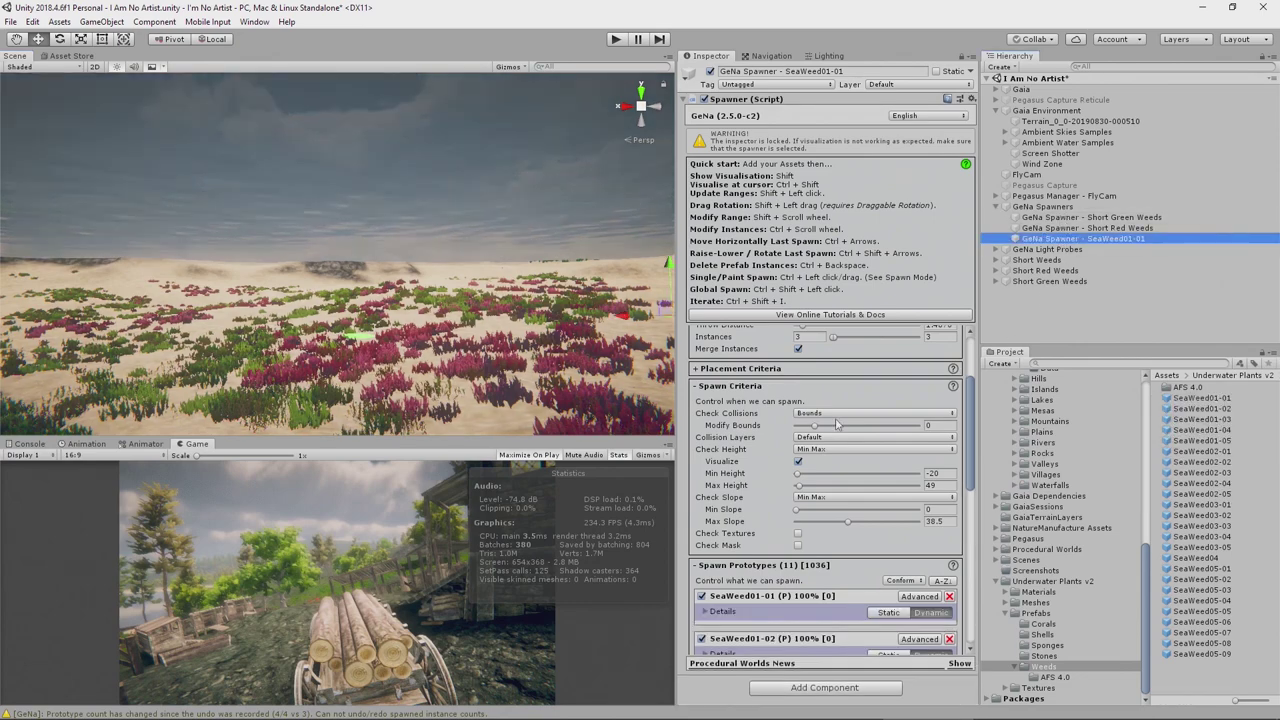
pyautogui.click(855, 387)
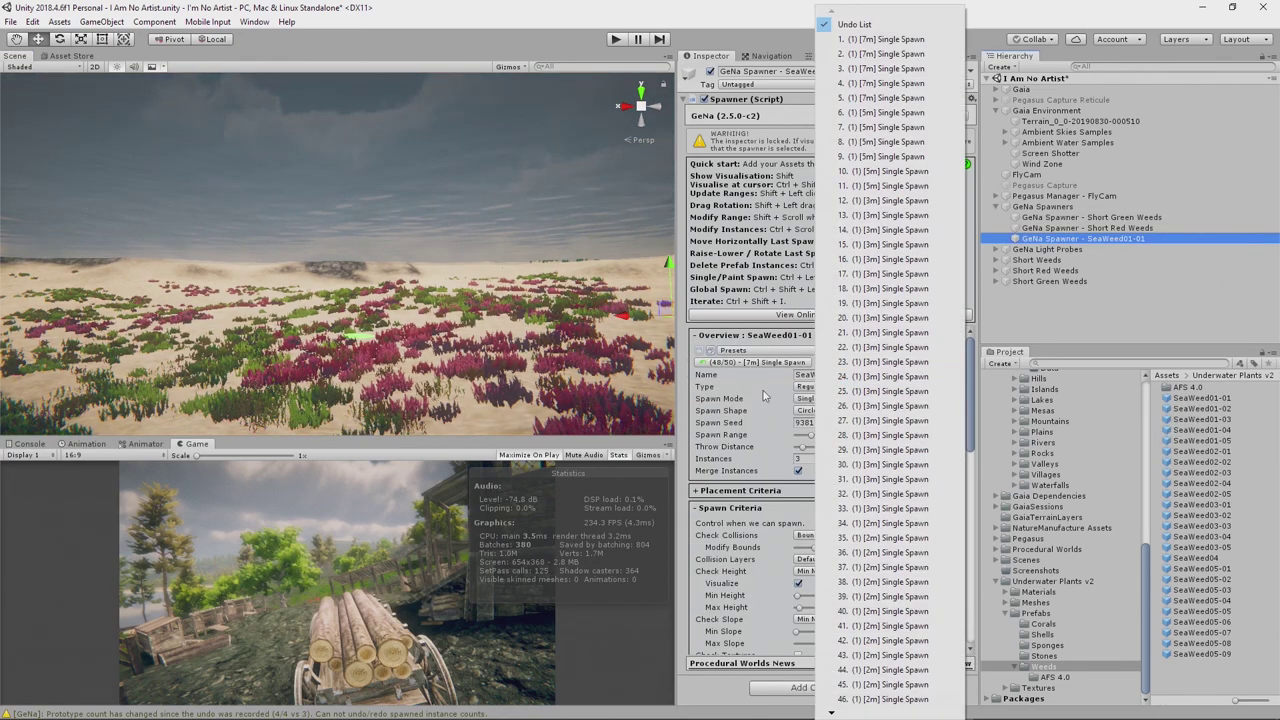
pyautogui.click(860, 383)
pyautogui.click(740, 375)
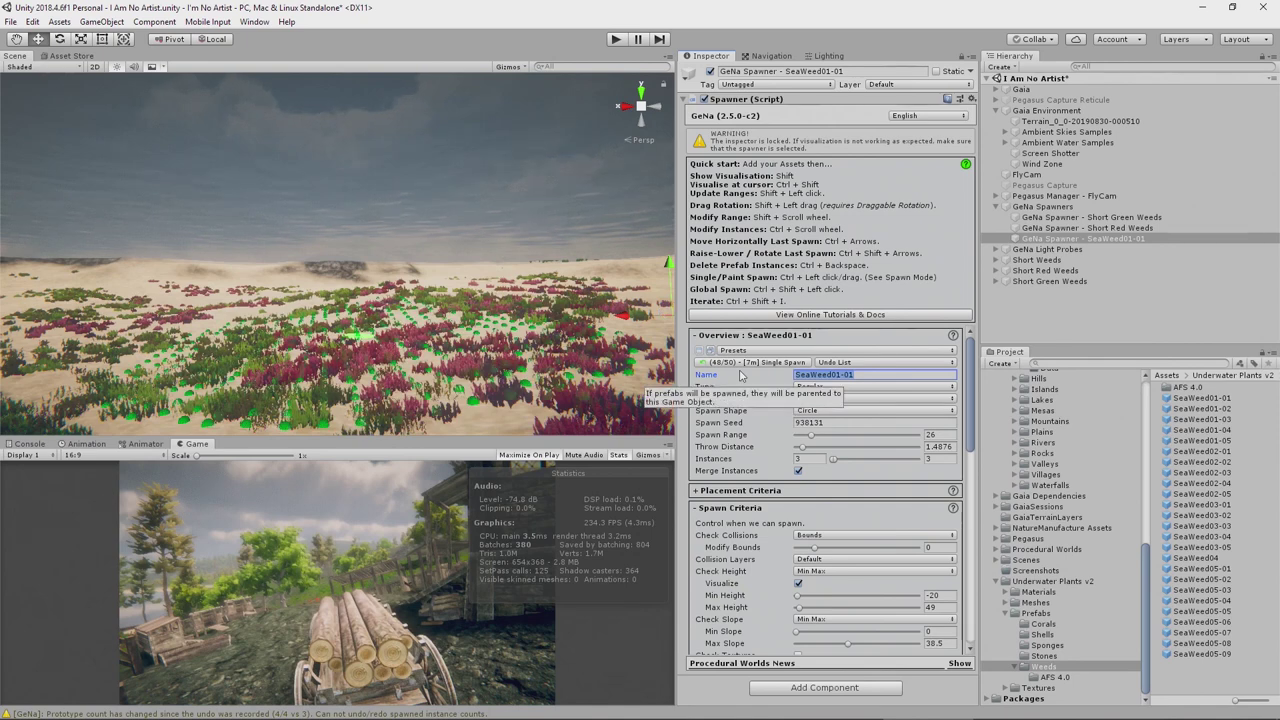
pyautogui.write('Gr')
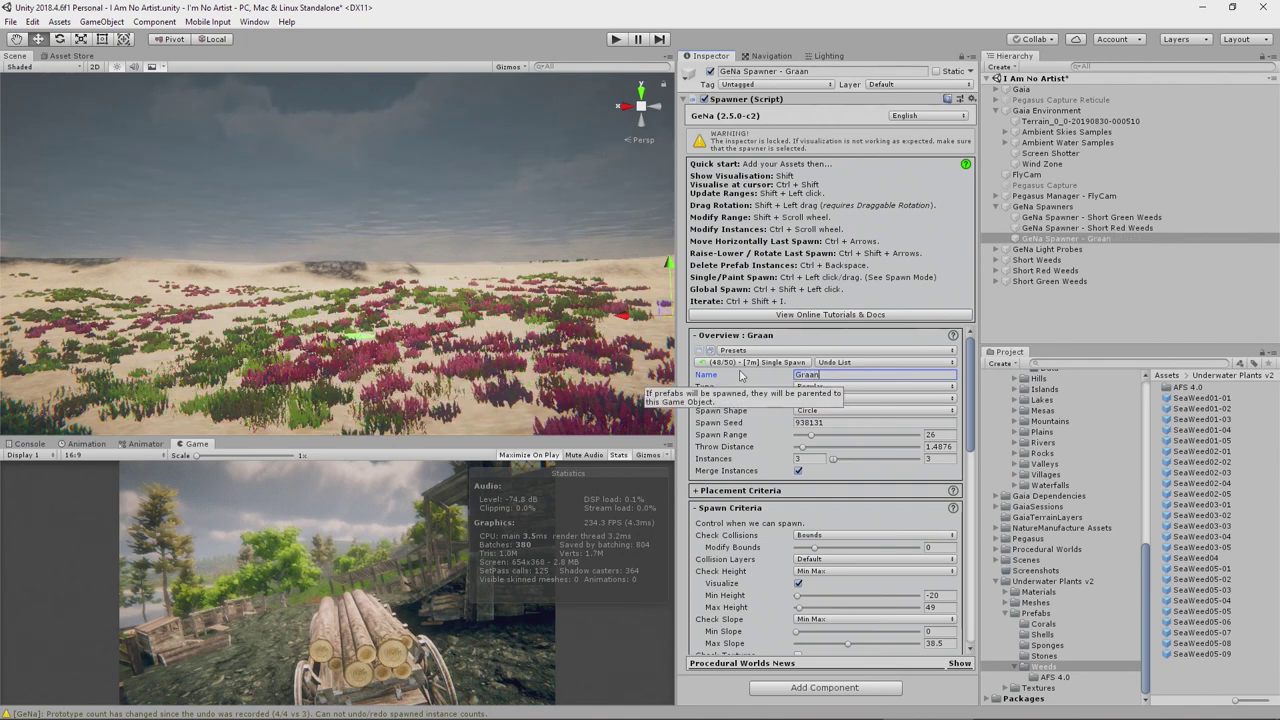
pyautogui.write('een Tall Weeds')
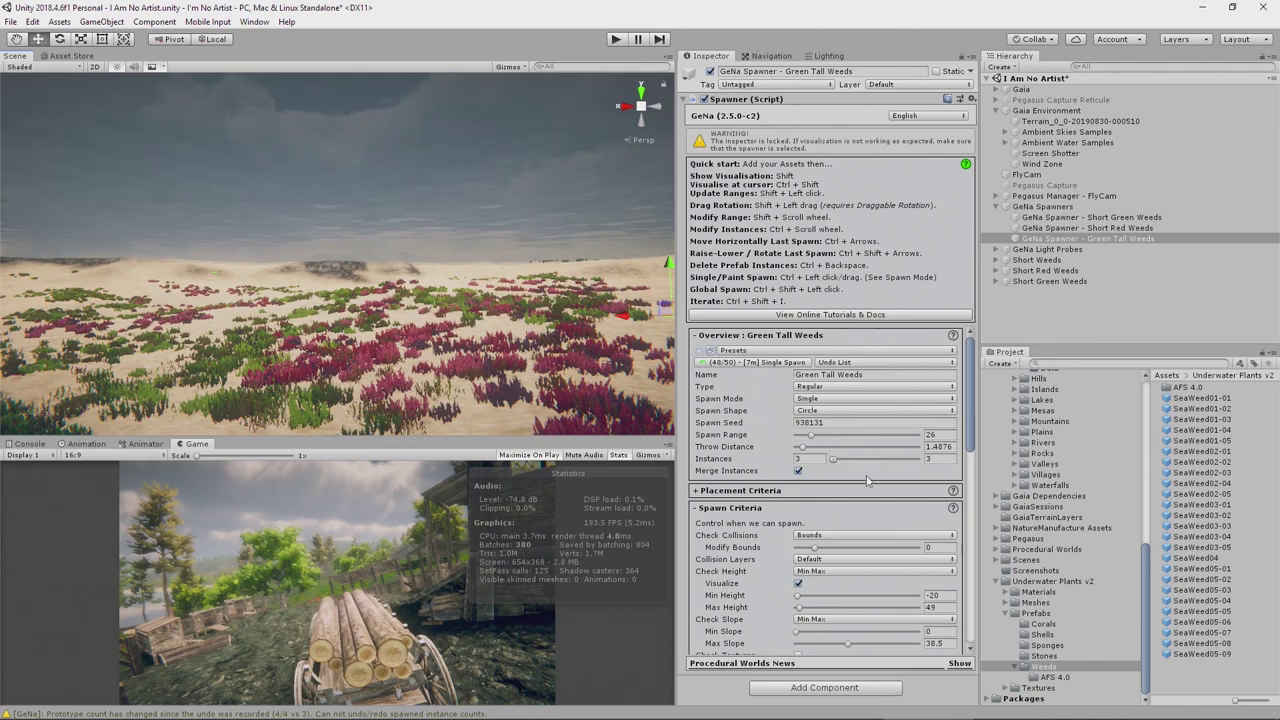
# Set Max Height to 47.5 and spawn two batches of tall green weeds.
pyautogui.click(941, 607)
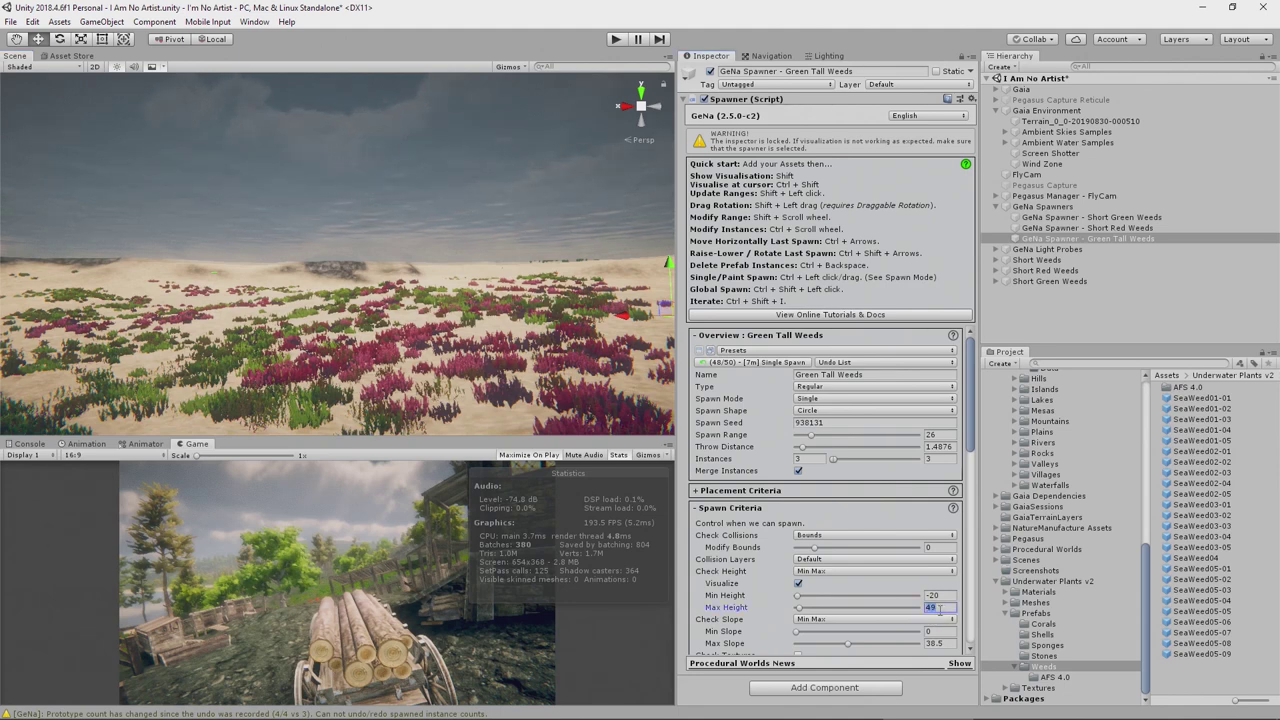
pyautogui.write('47')
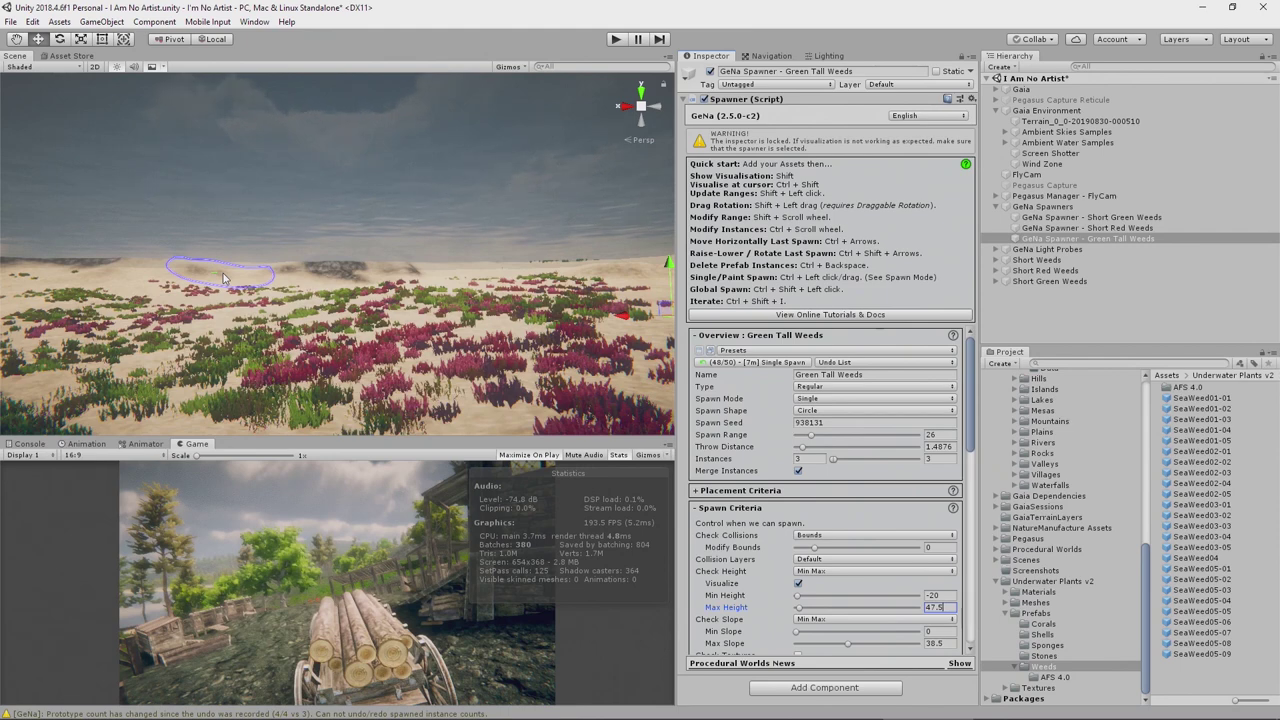
pyautogui.write('.5')
pyautogui.press('Return')
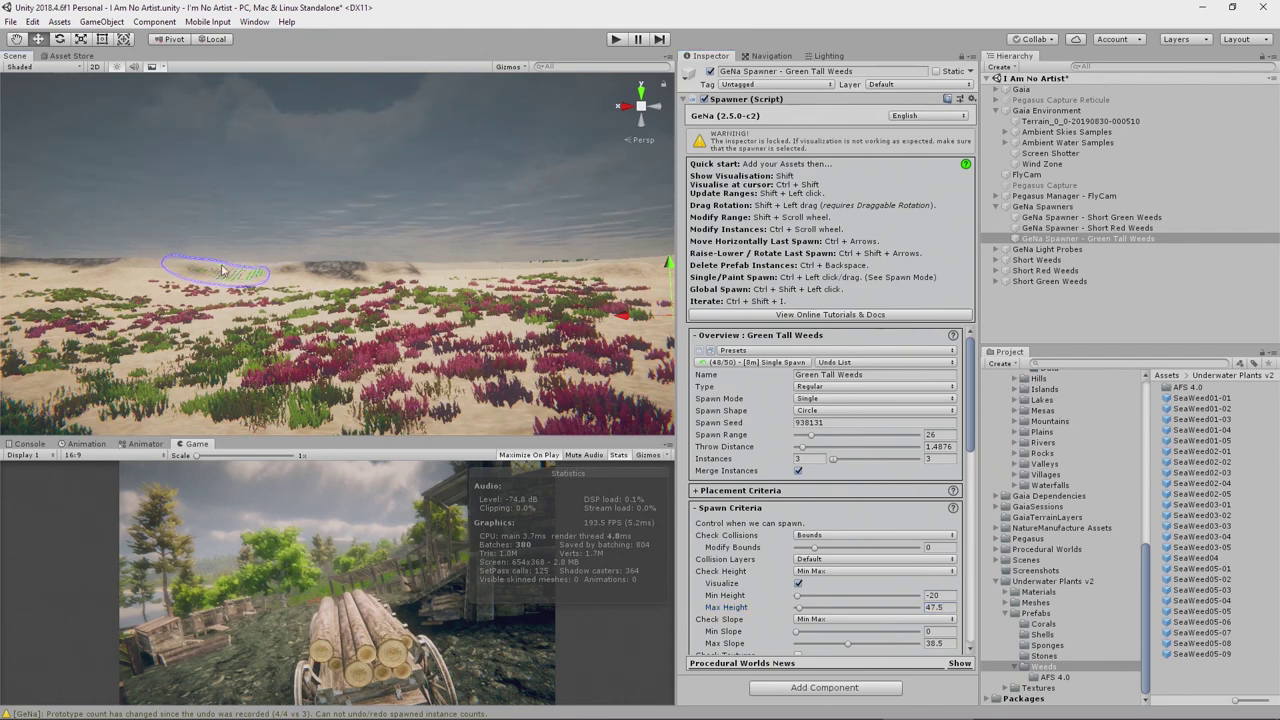
pyautogui.keyDown('ctrl'); pyautogui.click(497, 330); pyautogui.keyUp('ctrl')
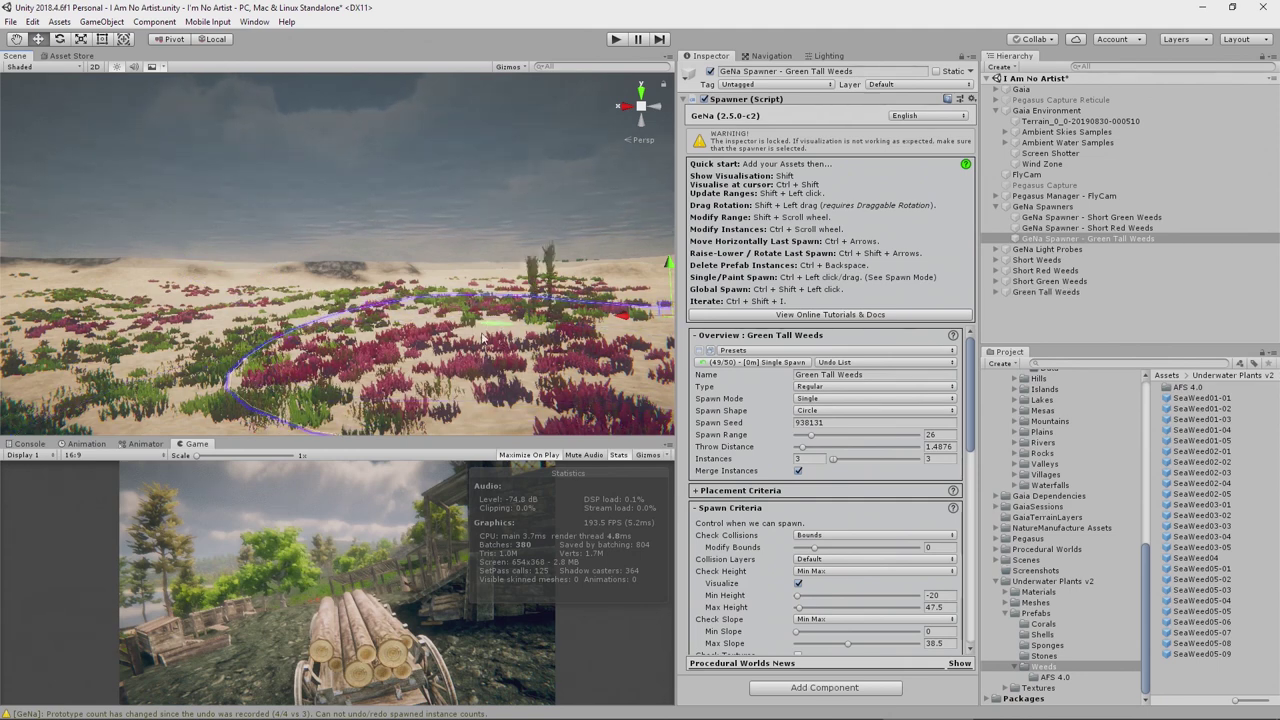
pyautogui.keyDown('ctrl'); pyautogui.click(483, 340); pyautogui.keyUp('ctrl')
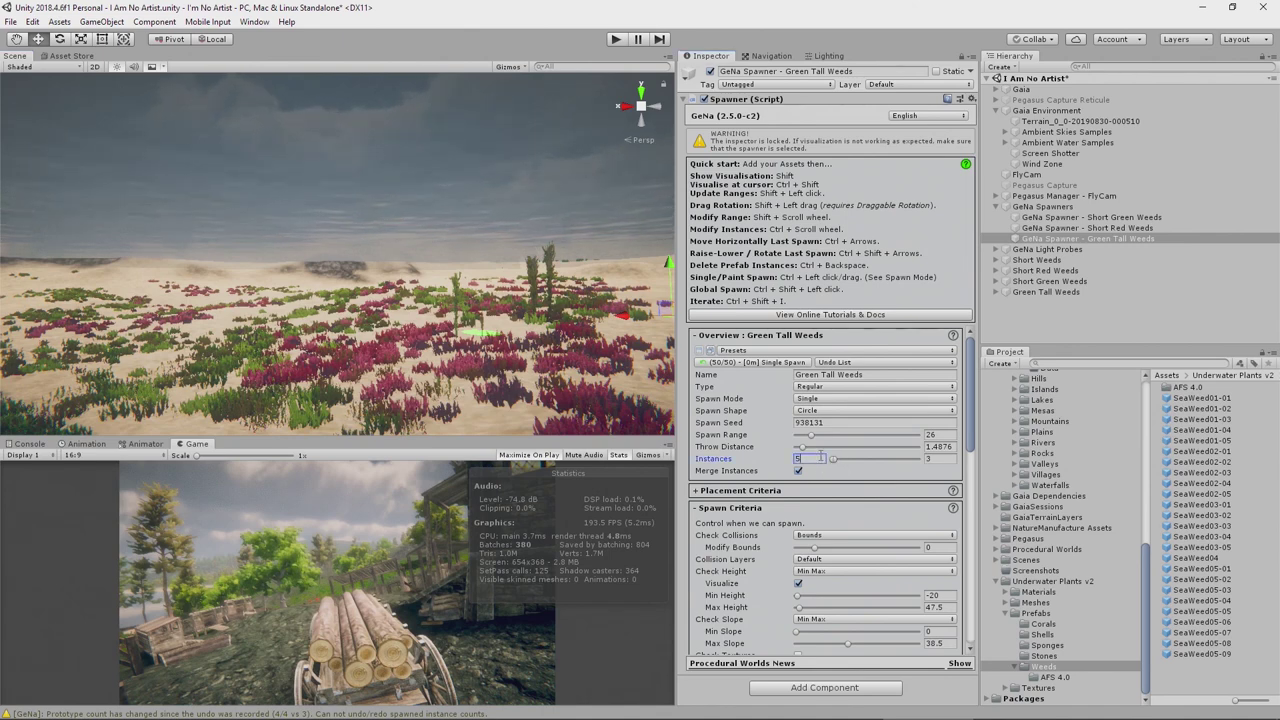
# Set the maximum instances to 24 and spawn five more weed clusters across the terrain.
pyautogui.click(946, 459)
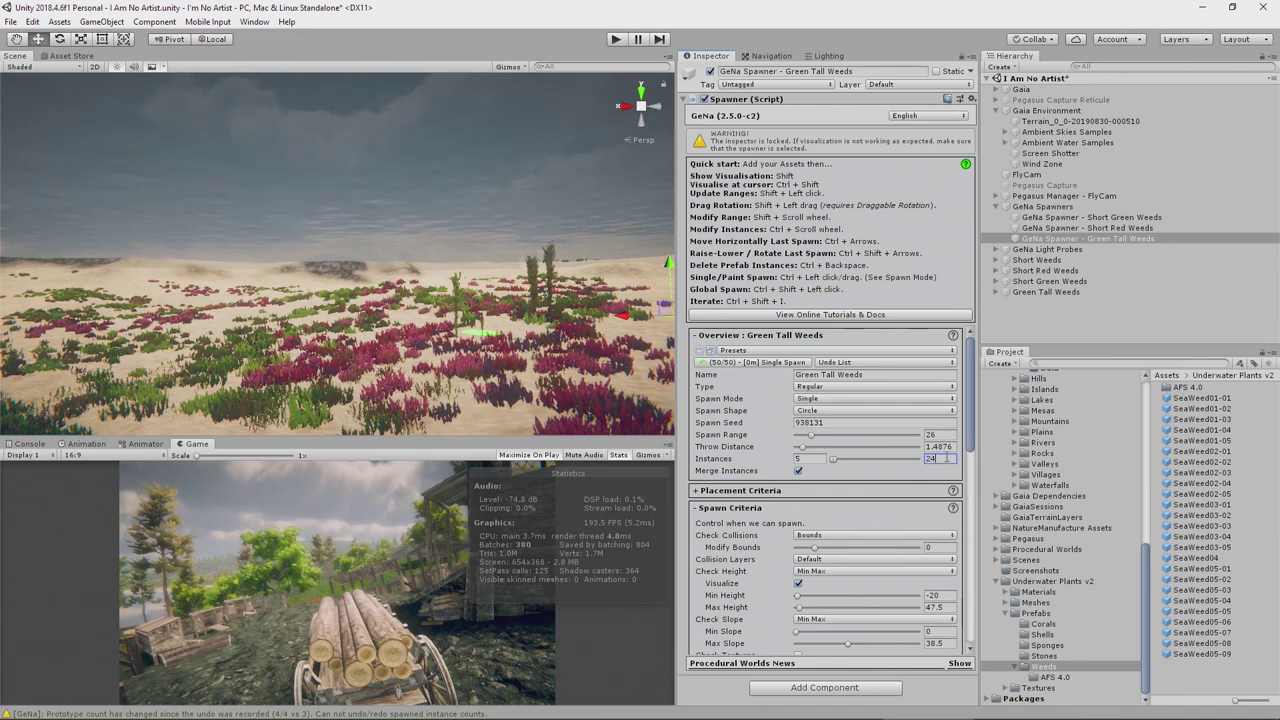
pyautogui.write('24')
pyautogui.press('Return')
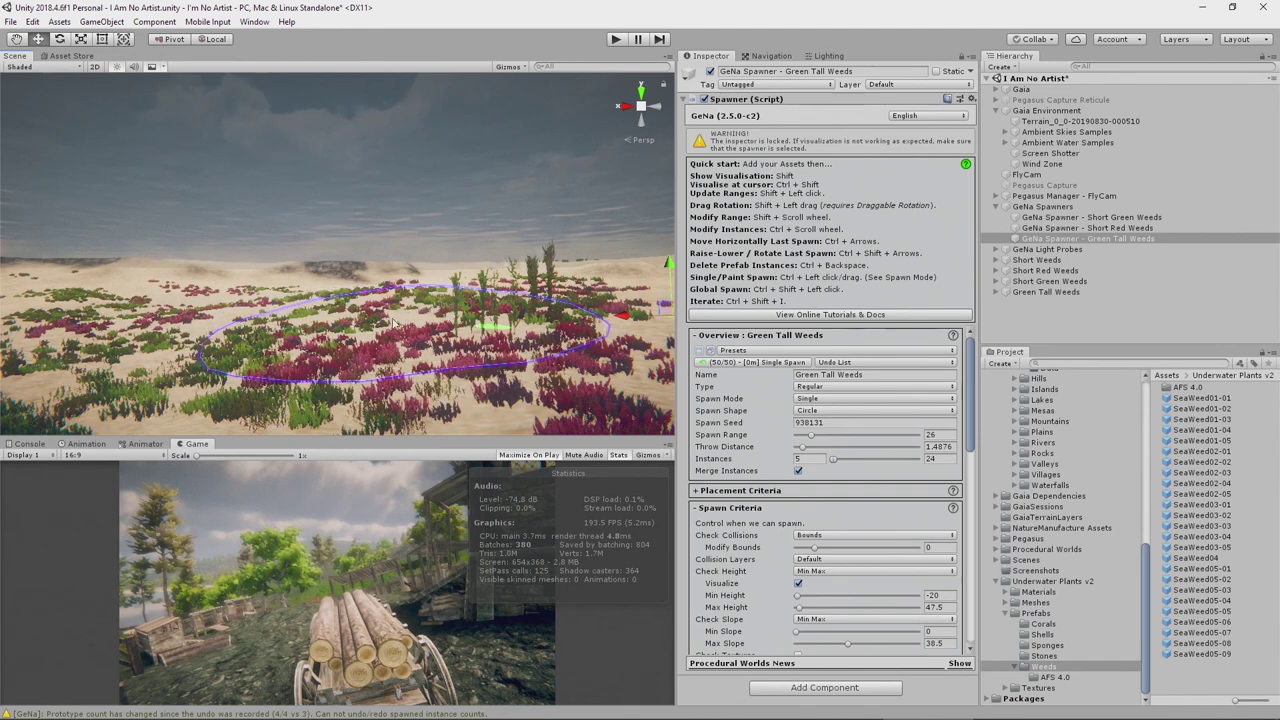
pyautogui.keyDown('ctrl'); pyautogui.click(422, 300); pyautogui.keyUp('ctrl')
pyautogui.keyDown('ctrl'); pyautogui.click(145, 366); pyautogui.keyUp('ctrl')
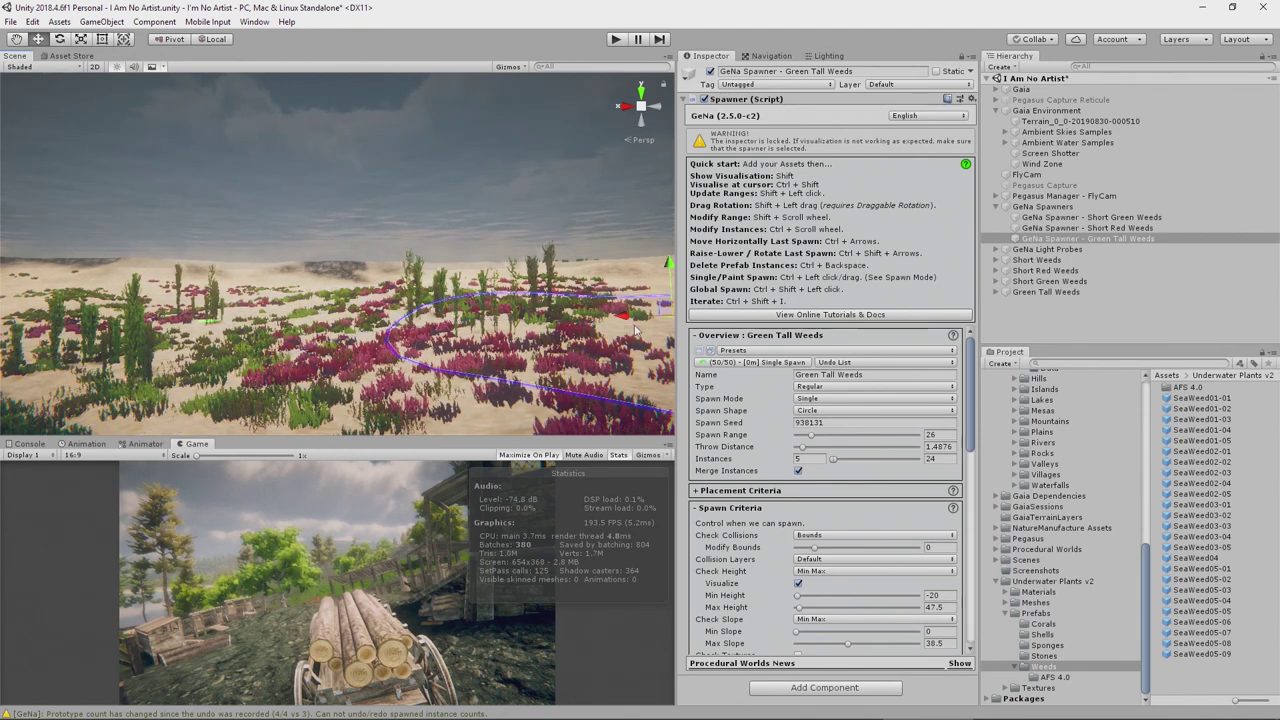
pyautogui.keyDown('ctrl'); pyautogui.click(643, 283); pyautogui.keyUp('ctrl')
pyautogui.keyDown('ctrl'); pyautogui.click(640, 285); pyautogui.keyUp('ctrl')
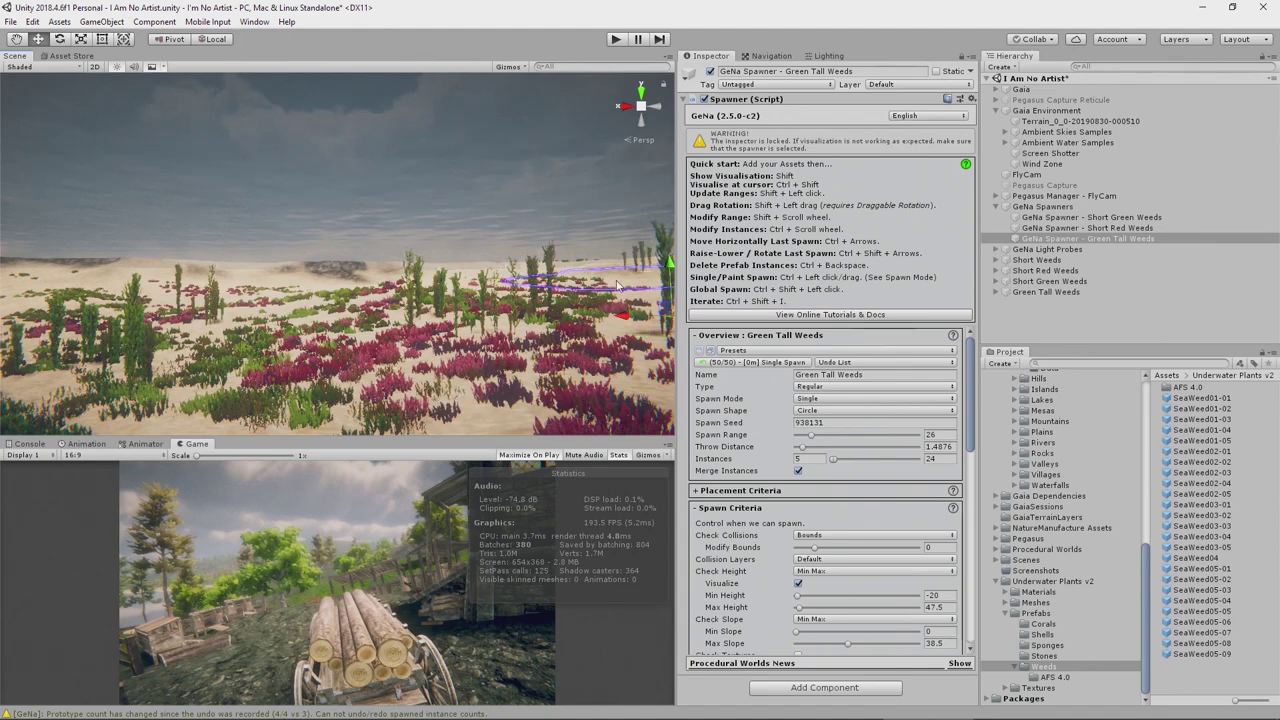
pyautogui.keyDown('ctrl'); pyautogui.click(320, 278); pyautogui.keyUp('ctrl')
# Duplicate the Green Tall Weeds spawner and remove all three of its prototypes.
pyautogui.keyDown('ctrl'); pyautogui.click(355, 290); pyautogui.keyUp('ctrl')
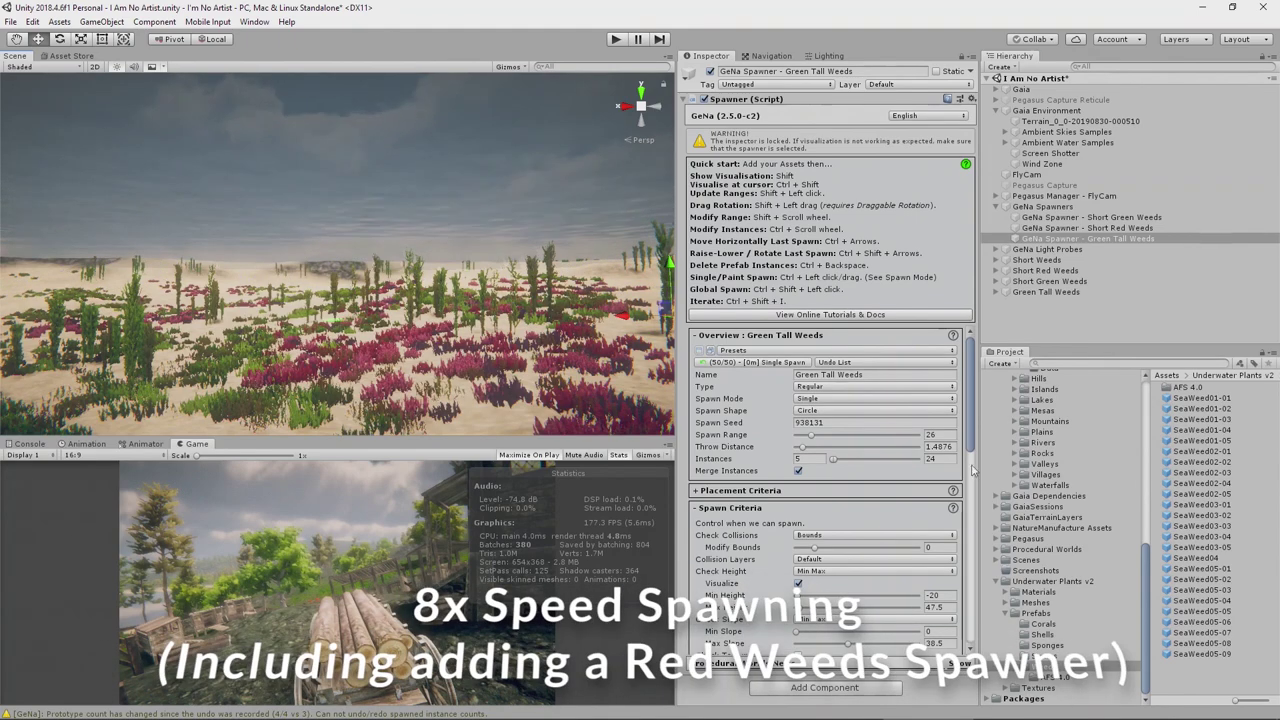
pyautogui.hotkey('ctrl', 'd')
pyautogui.scroll(-10, 900, 470)
pyautogui.click(949, 412)
pyautogui.click(660, 391)
pyautogui.click(949, 412)
pyautogui.click(660, 391)
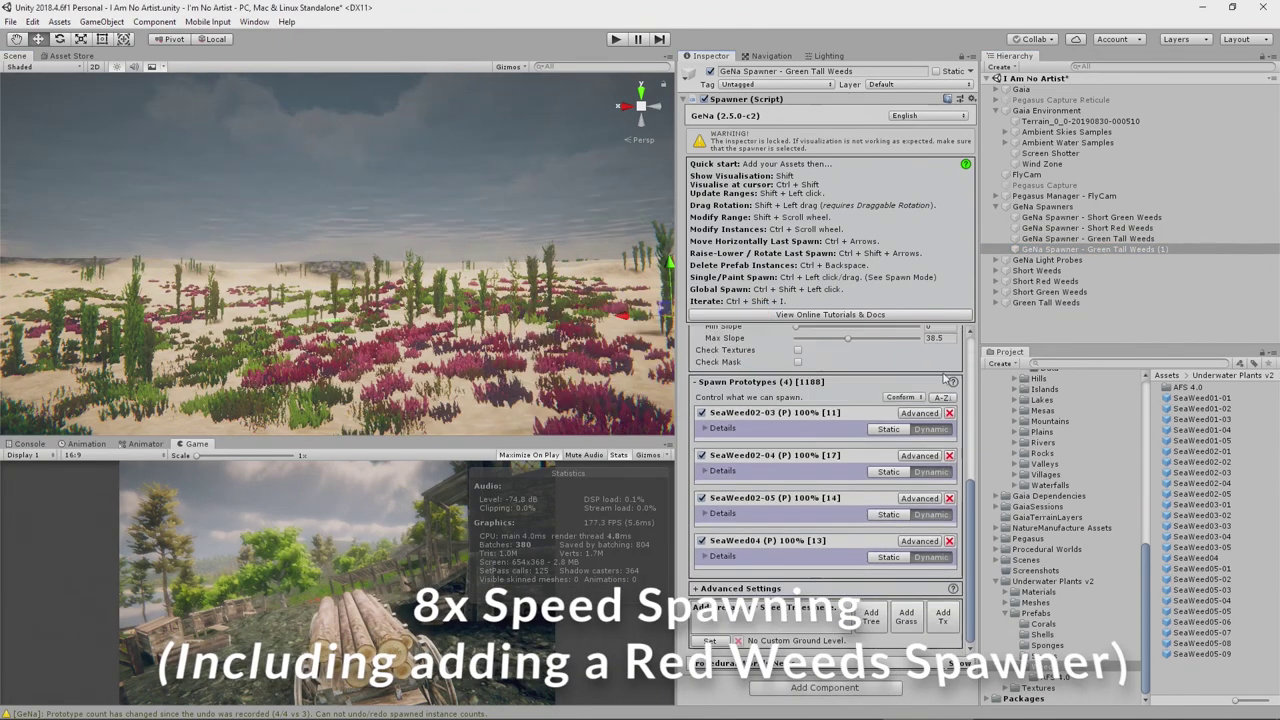
pyautogui.click(949, 412)
pyautogui.click(660, 391)
pyautogui.click(949, 412)
pyautogui.click(660, 391)
# Add the SeaWeed03-01 to SeaWeed03-05 plants as individual prototypes and set Spawn Mode to Single.
pyautogui.click(1200, 505)
pyautogui.keyDown('shift'); pyautogui.click(1200, 548); pyautogui.keyUp('shift')
pyautogui.moveTo(1200, 527); pyautogui.dragTo(760, 565)
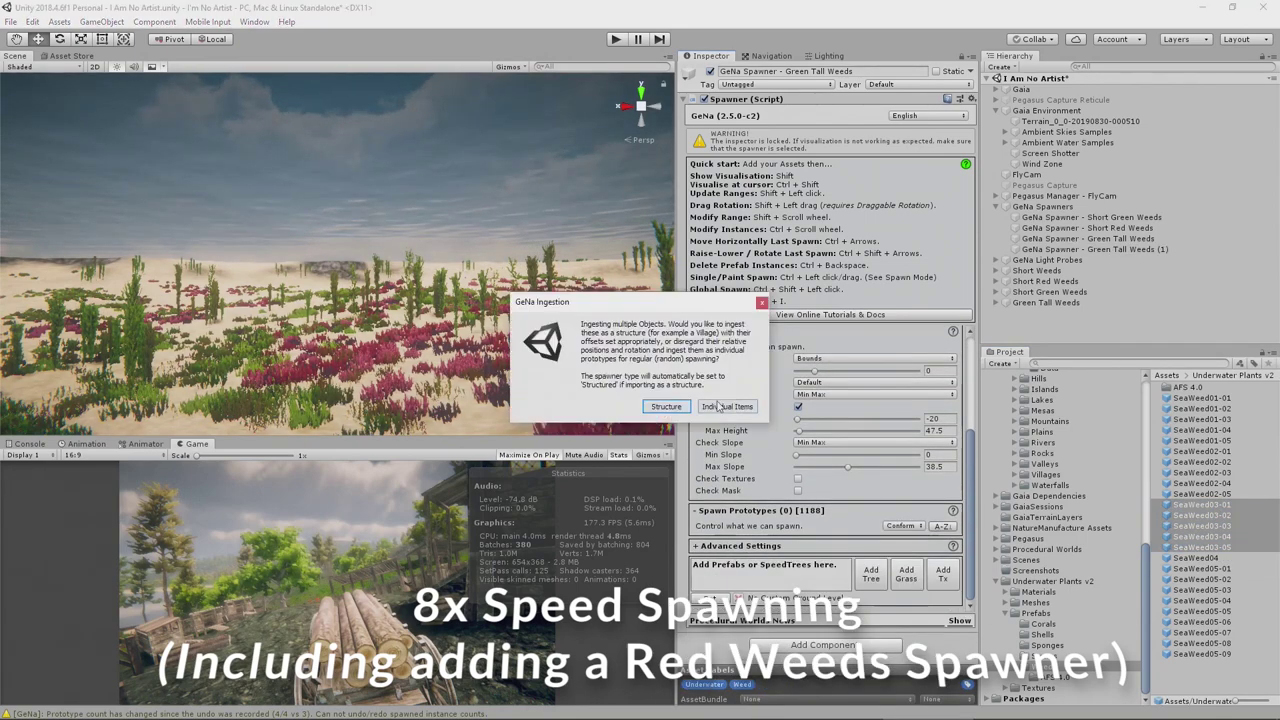
pyautogui.click(726, 406)
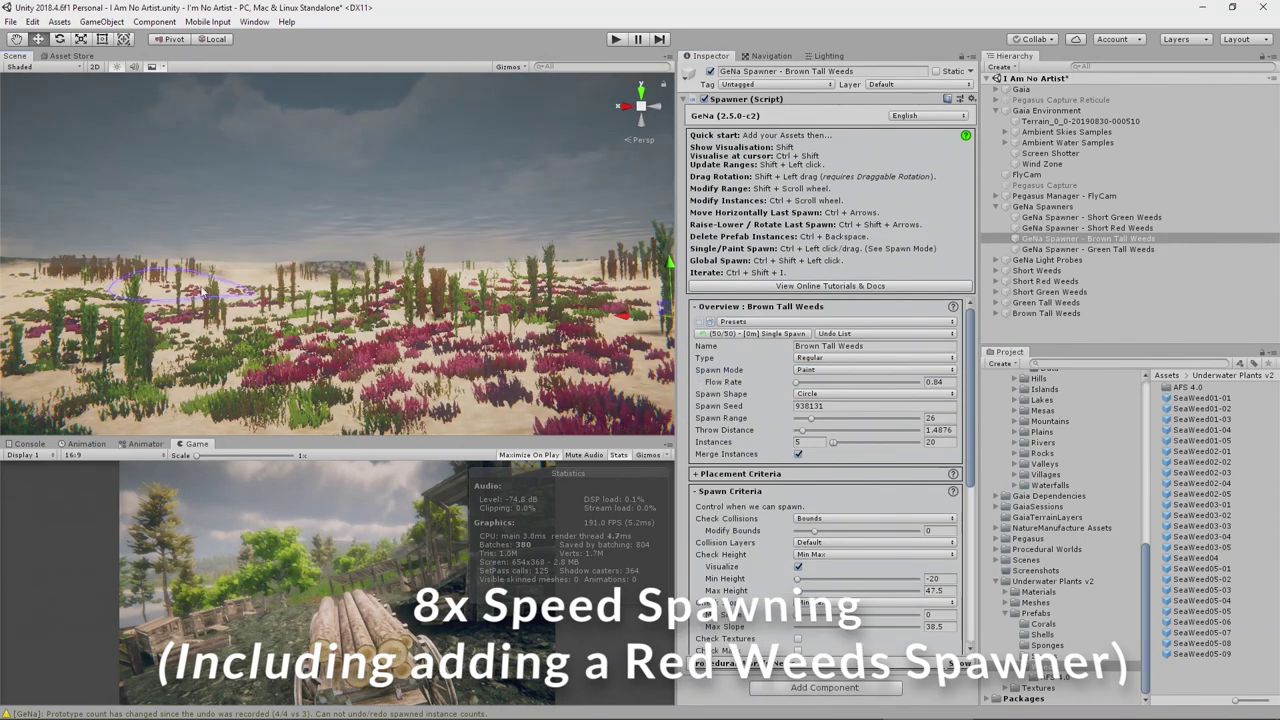
pyautogui.click(875, 369)
pyautogui.click(830, 386)
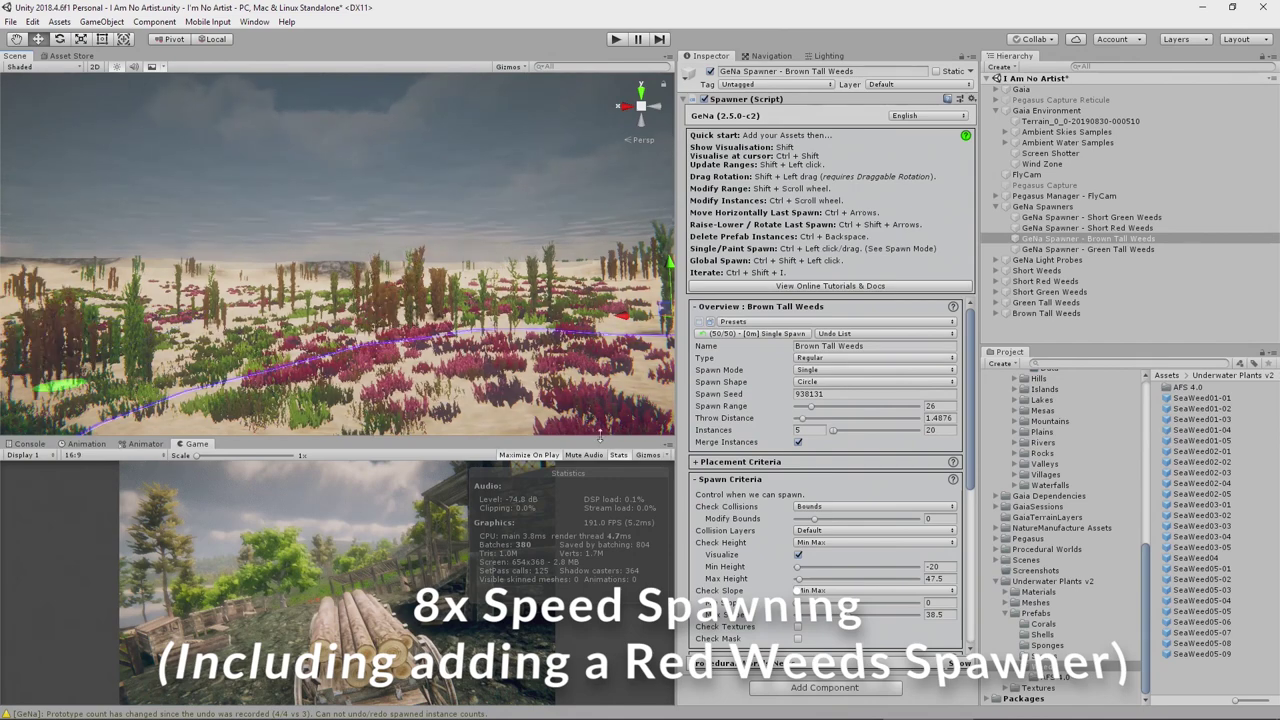
pyautogui.click(1088, 249)
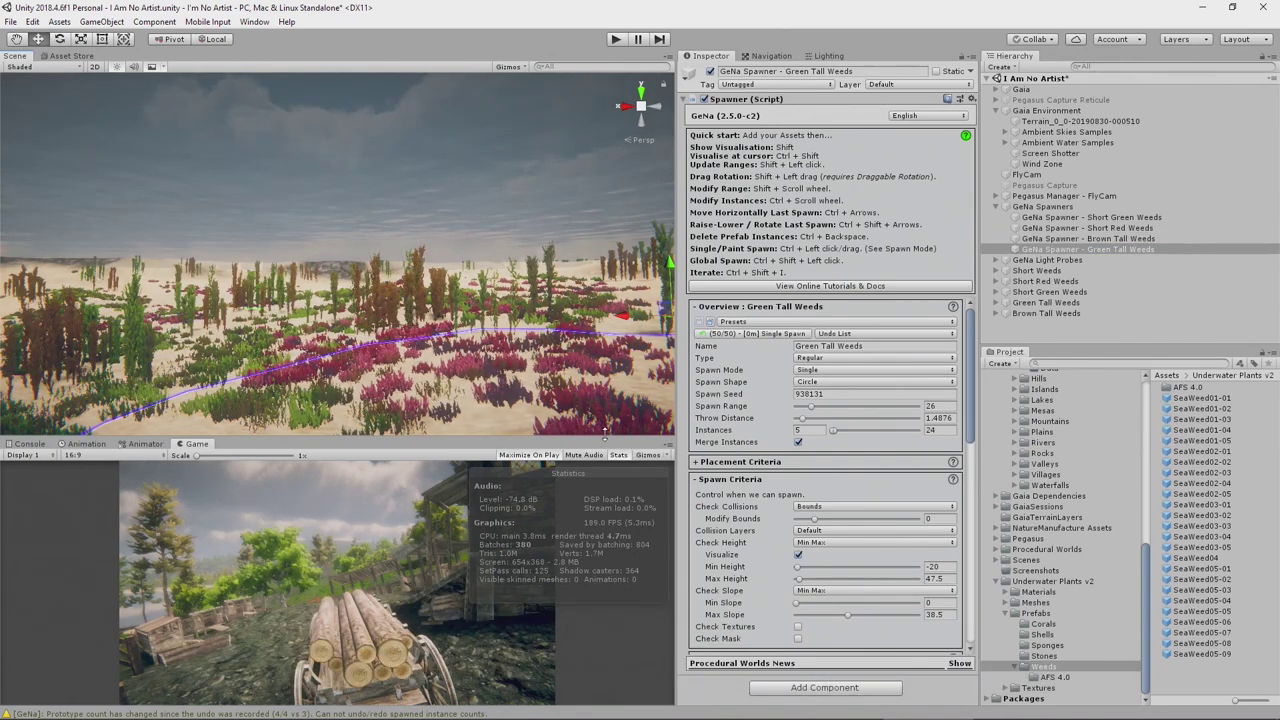